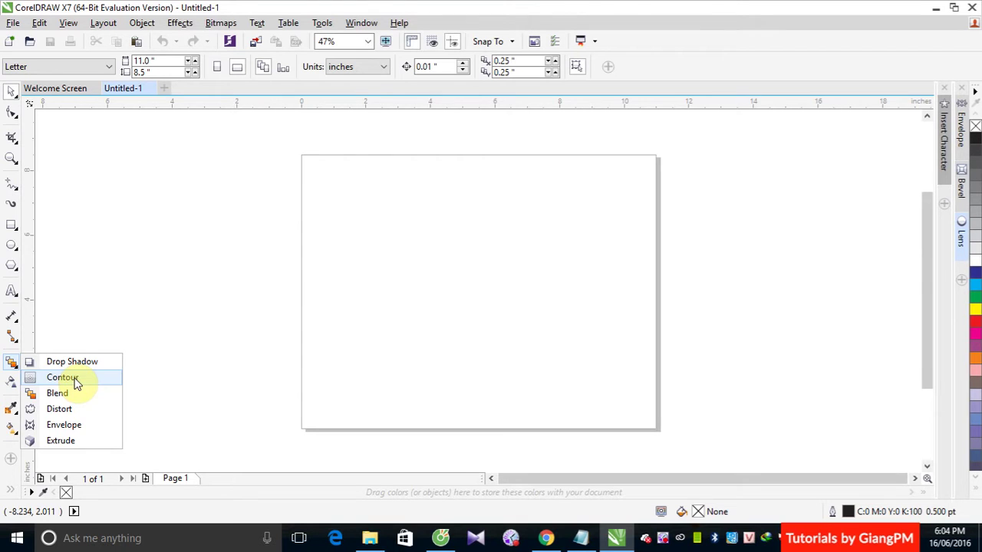
- Draw a square about 3.59 inches wide on the page and make a larger concentric copy about 5.15 inches wide
{"action": "left_click", "coordinate": [12, 225]}
{"action": "left_click", "coordinate": [58, 222]}
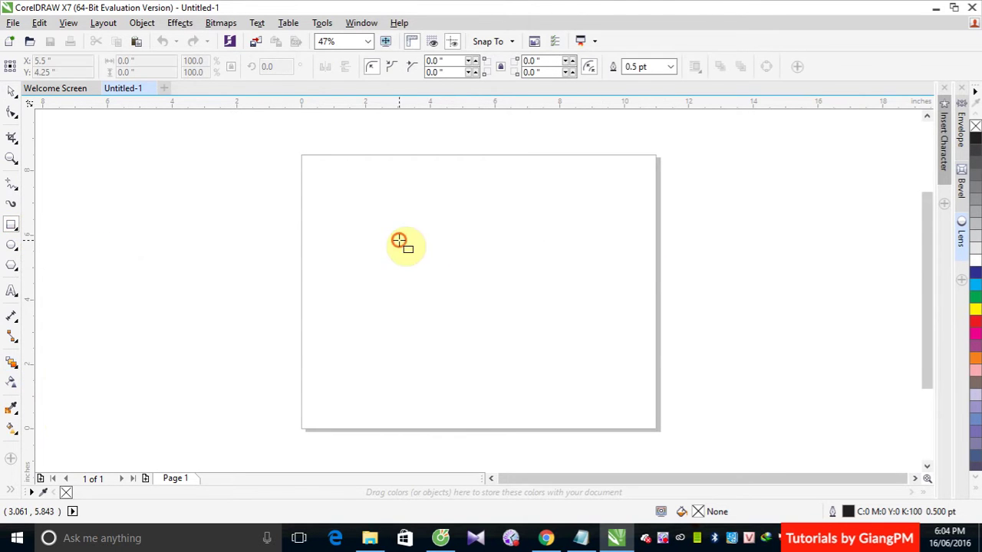
{"action": "left_click_drag", "start_coordinate": [399, 240], "coordinate": [514, 355]}
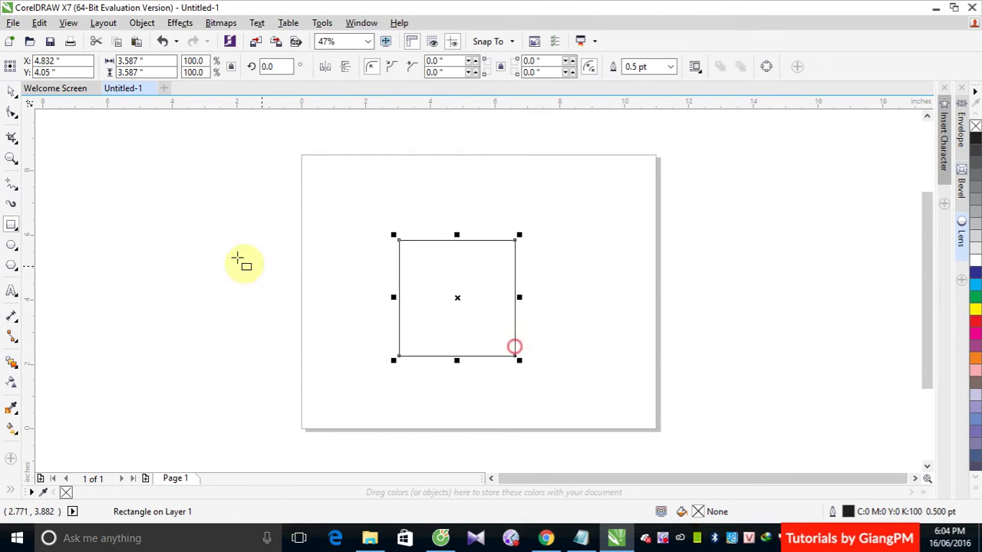
{"action": "left_click", "coordinate": [11, 90]}
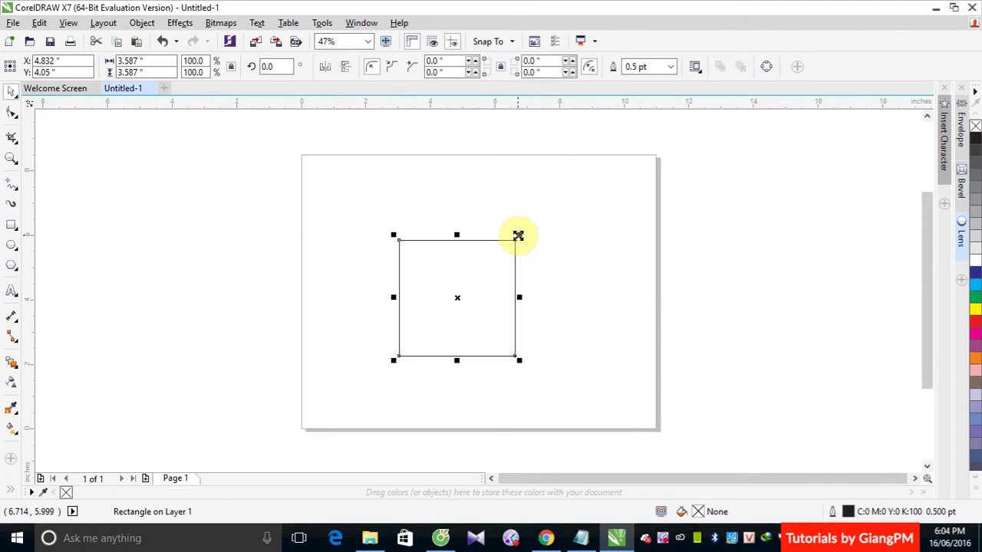
{"action": "key", "text": "F10"}
{"action": "left_click_drag", "start_coordinate": [518, 236], "coordinate": [546, 210]}
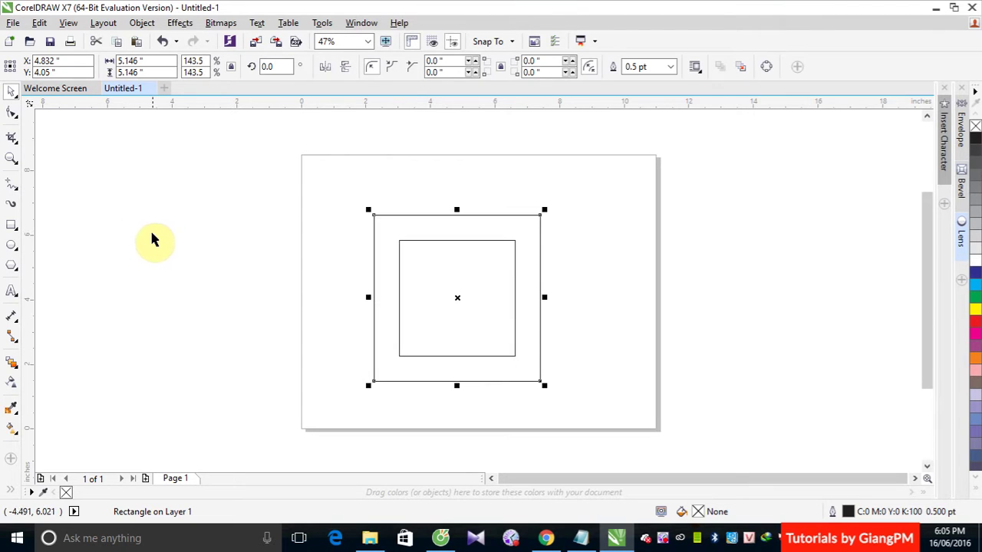
- Add an Arial letter A beside the page and enlarge it from its centre to about 535 pt
{"action": "left_click", "coordinate": [11, 292]}
{"action": "left_click", "coordinate": [150, 285]}
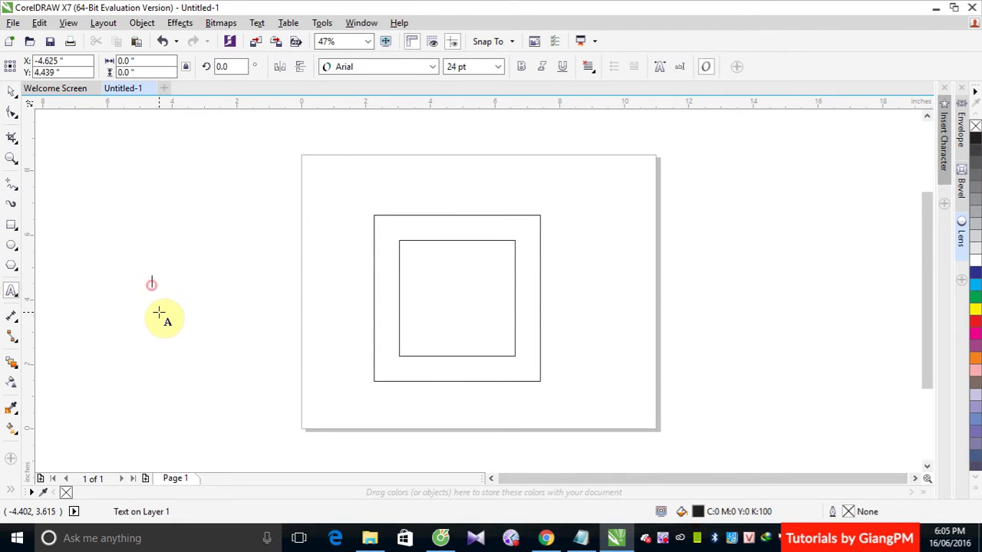
{"action": "left_click", "coordinate": [14, 96]}
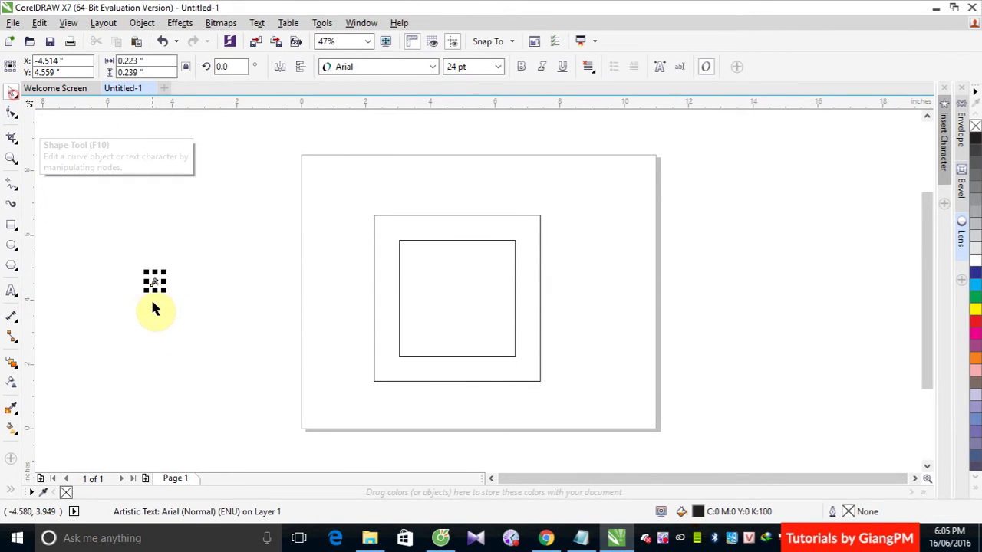
{"action": "left_click_drag", "start_coordinate": [164, 292], "coordinate": [246, 373]}
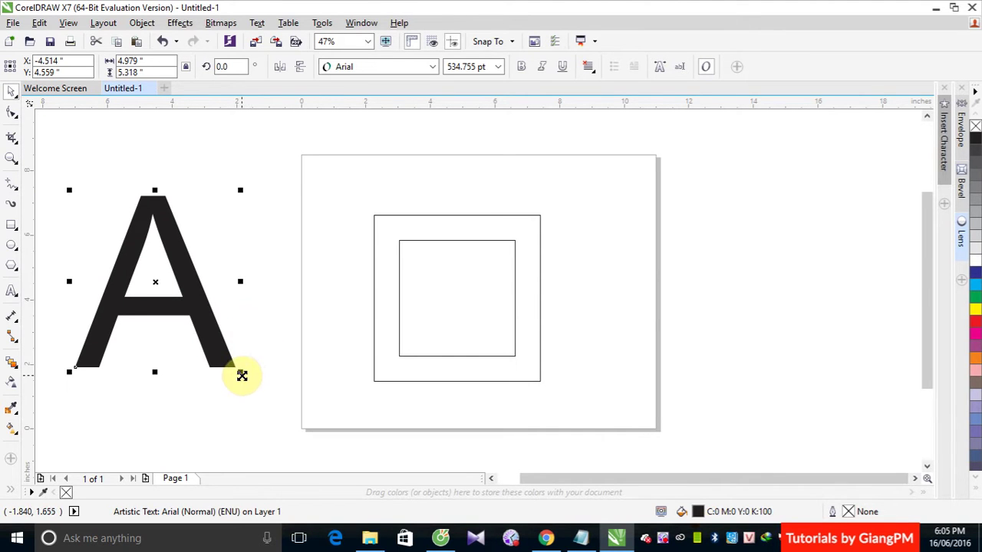
- Make a smaller concentric copy of the letter A at about 405 pt and fill it red
{"action": "left_click_drag", "start_coordinate": [241, 373], "coordinate": [224, 355]}
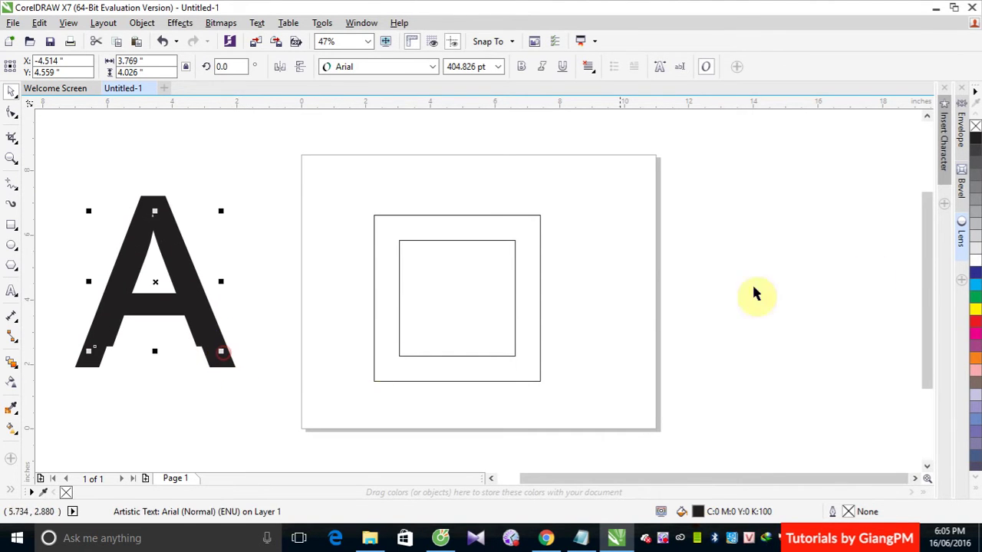
{"action": "left_click", "coordinate": [975, 321]}
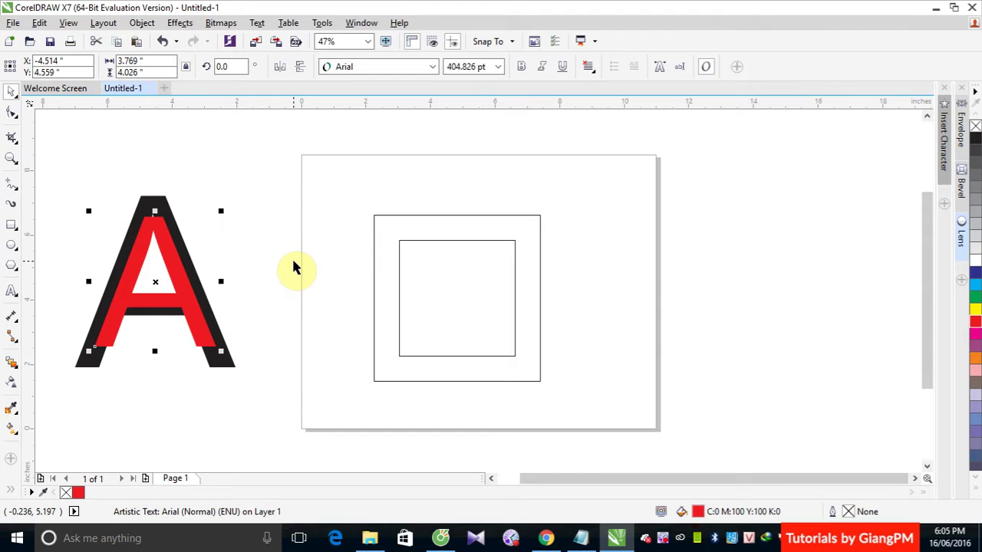
- Move the two concentric squares off the page to its right and draw a circle about 4.12 inches wide on the page
{"action": "left_click_drag", "start_coordinate": [357, 184], "coordinate": [546, 387]}
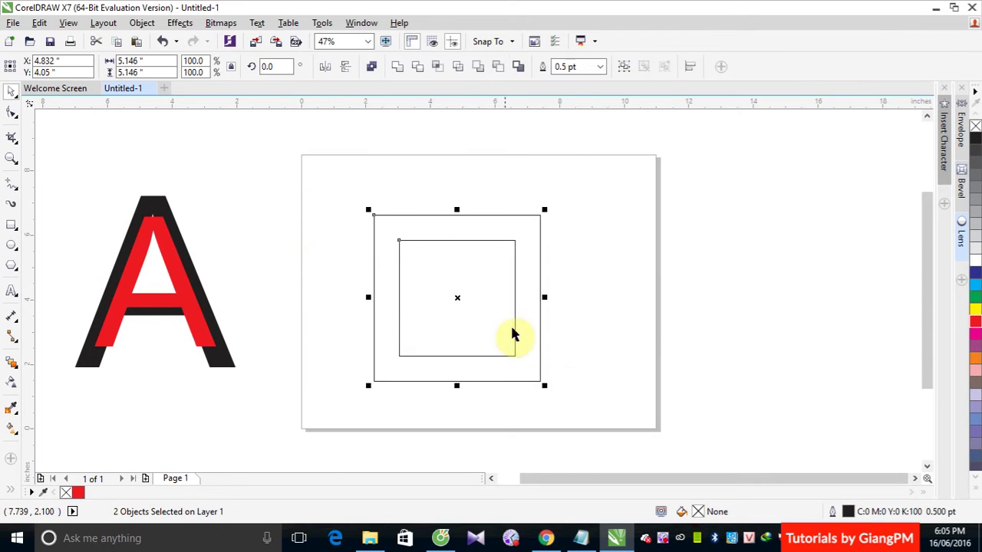
{"action": "left_click_drag", "start_coordinate": [456, 294], "coordinate": [763, 289]}
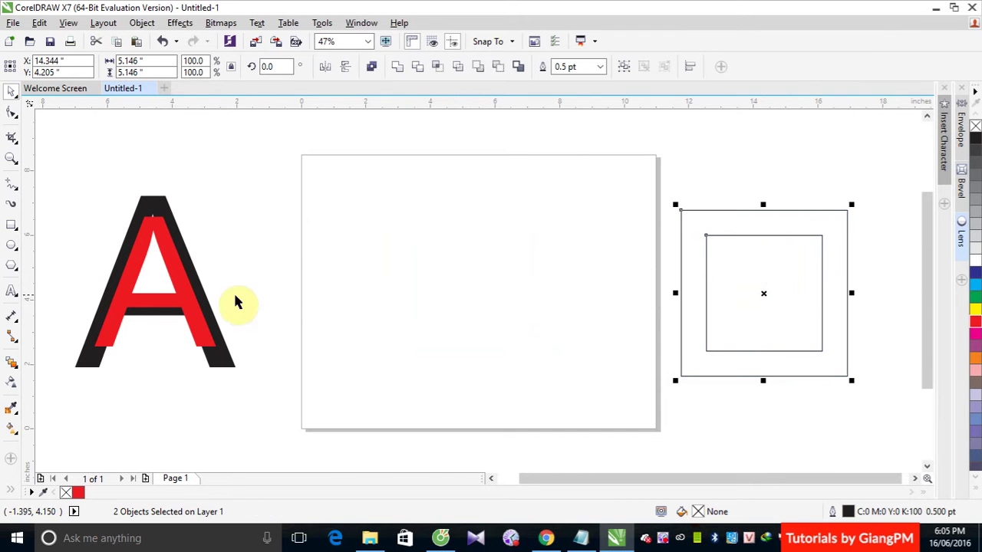
{"action": "left_click", "coordinate": [12, 225]}
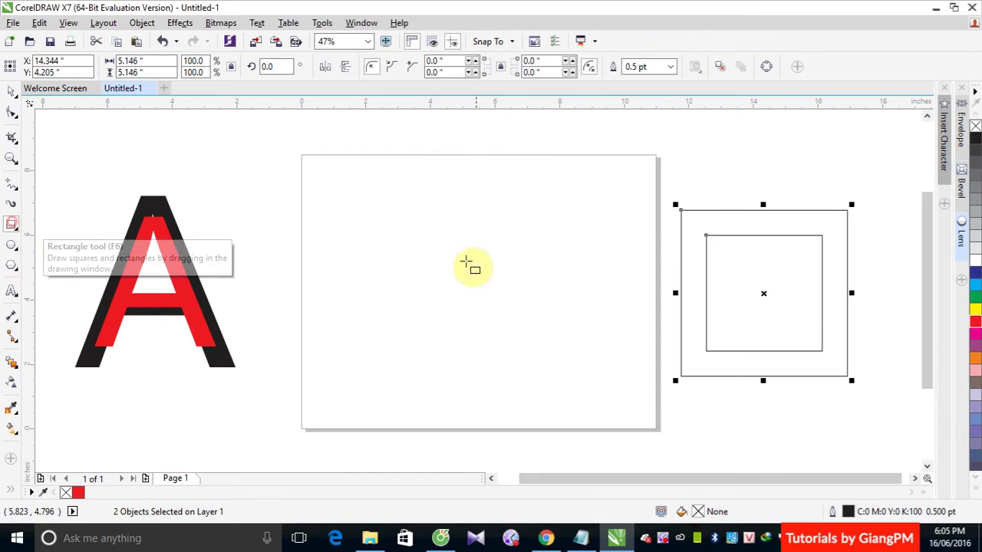
{"action": "left_click", "coordinate": [13, 247]}
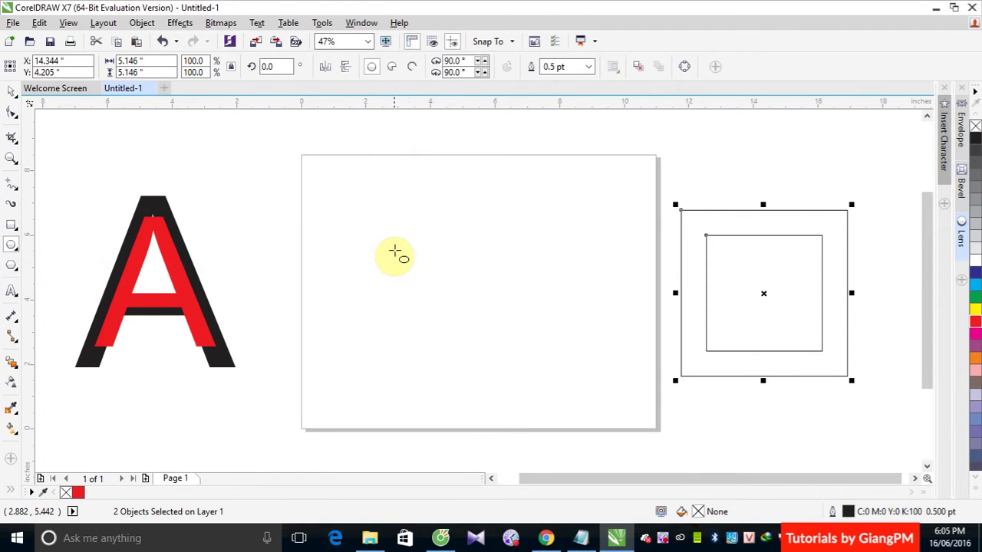
{"action": "left_click_drag", "start_coordinate": [390, 240], "coordinate": [523, 374]}
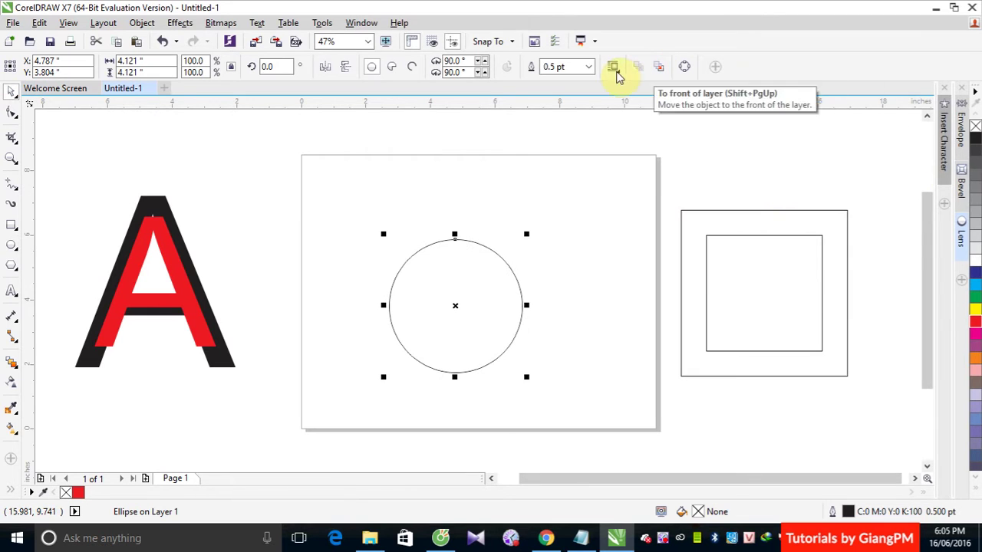
- Give the circle a 12 pt outline and a red fill
{"action": "left_click", "coordinate": [588, 69]}
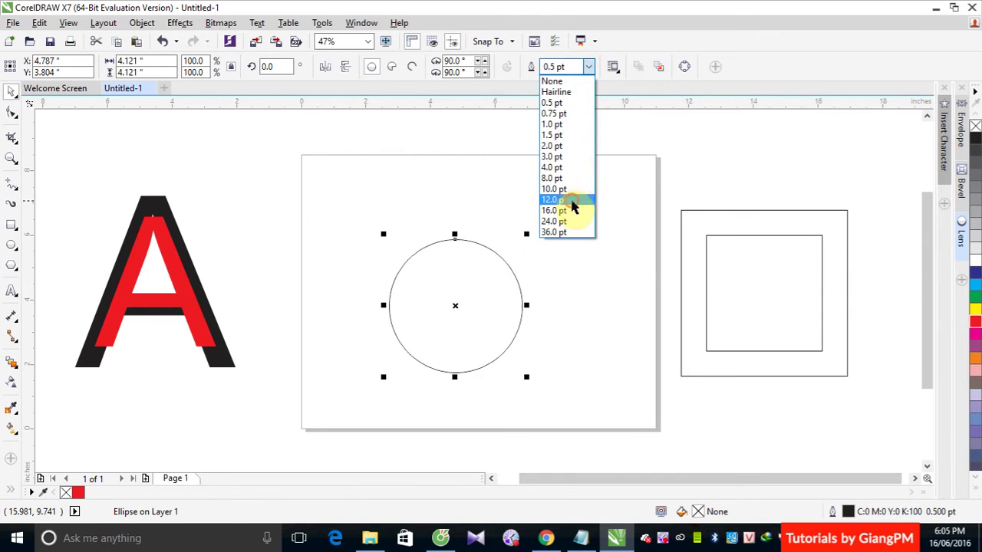
{"action": "left_click", "coordinate": [575, 207]}
{"action": "left_click", "coordinate": [975, 321]}
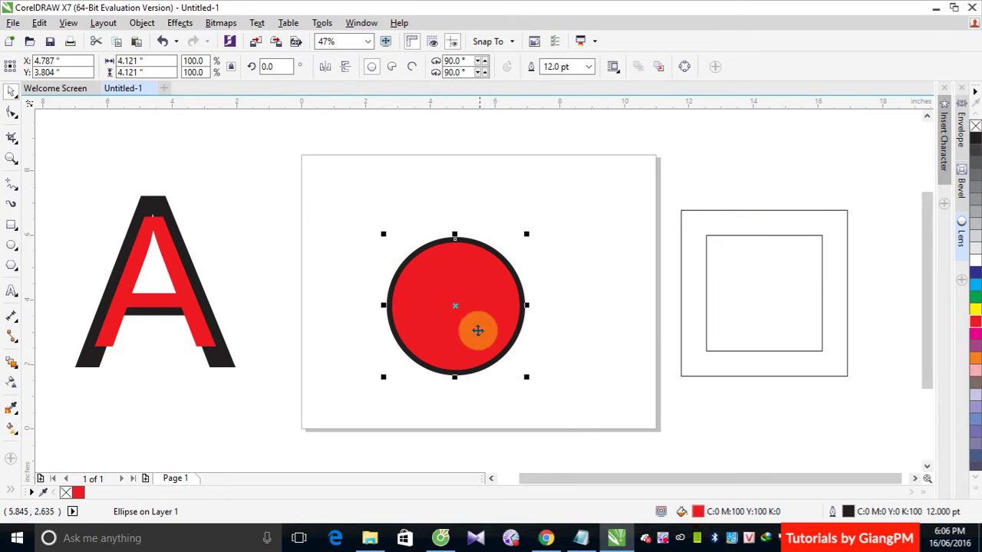
- Move the red circle below the letter A and draw a square about 3.79 inches wide on the page
{"action": "left_click_drag", "start_coordinate": [477, 331], "coordinate": [184, 460]}
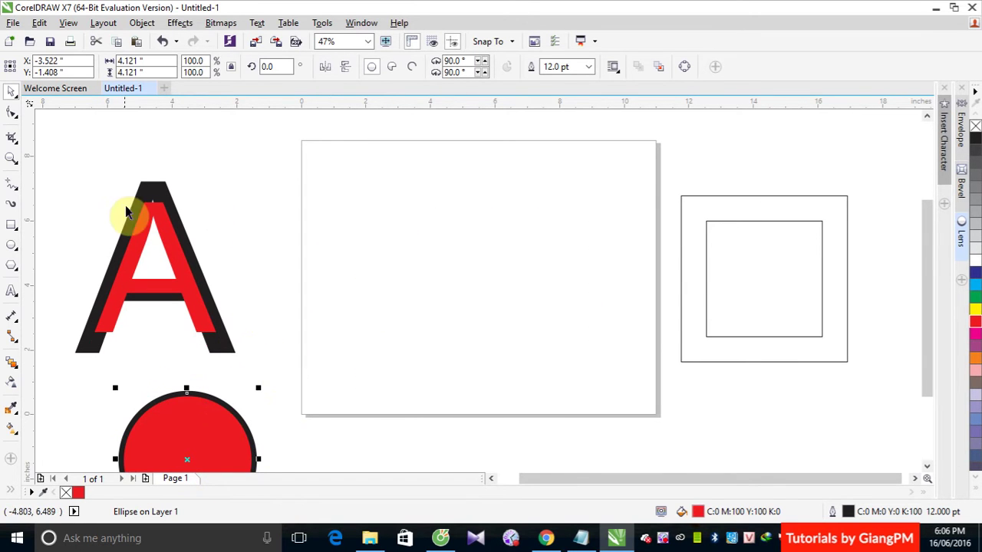
{"action": "left_click", "coordinate": [12, 224]}
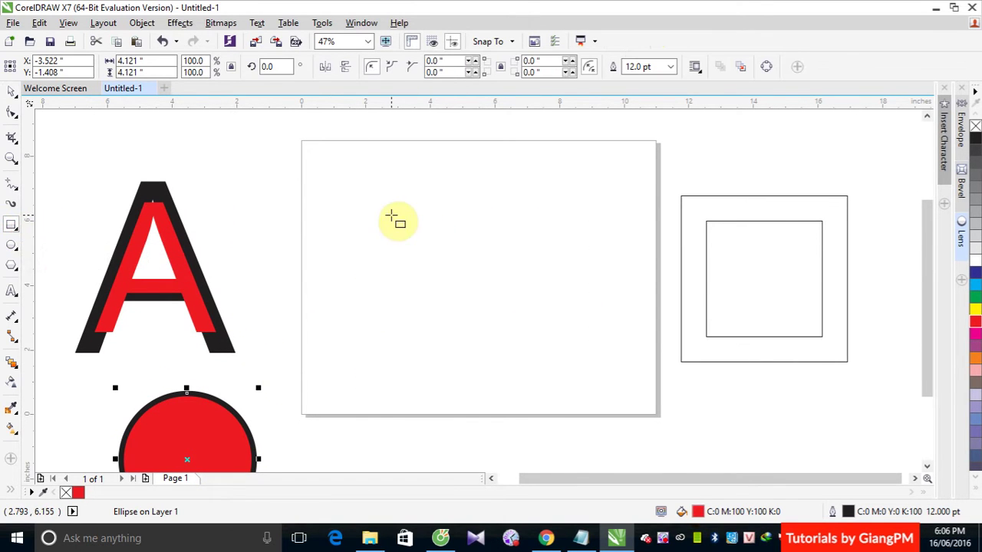
{"action": "left_click_drag", "start_coordinate": [391, 216], "coordinate": [514, 337]}
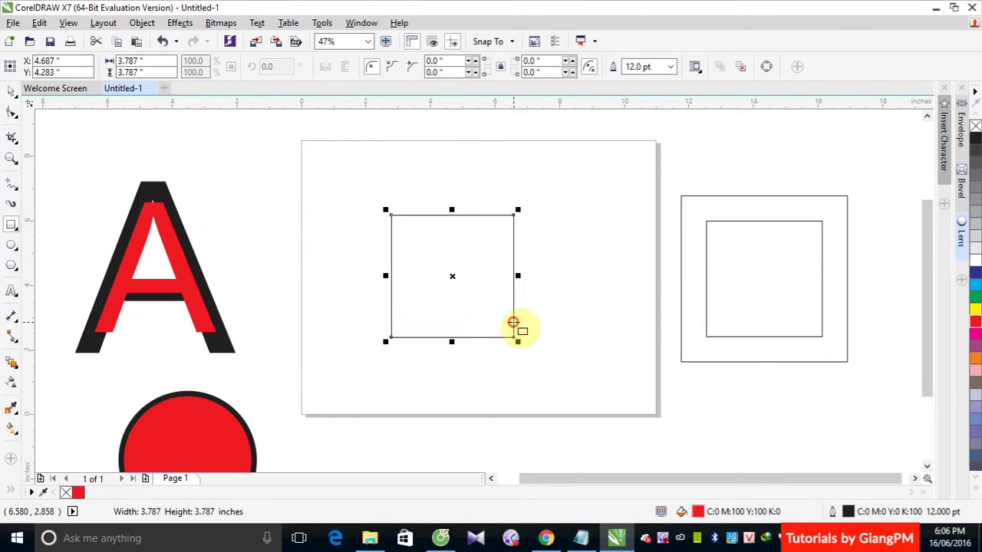
{"action": "left_click", "coordinate": [13, 92]}
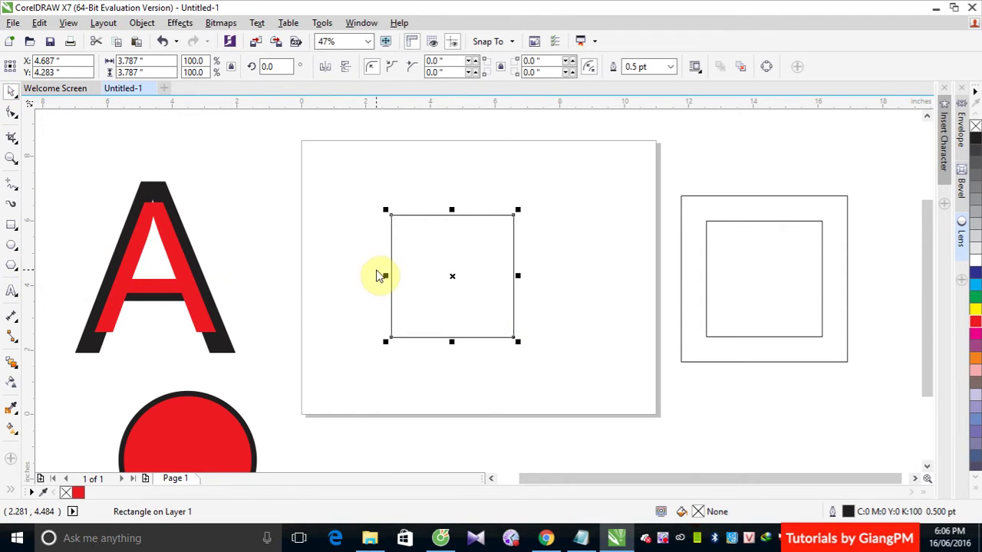
- Place a vertical guideline along the new square's left edge, and give the square a cyan fill with no outline
{"action": "left_click_drag", "start_coordinate": [378, 276], "coordinate": [390, 272]}
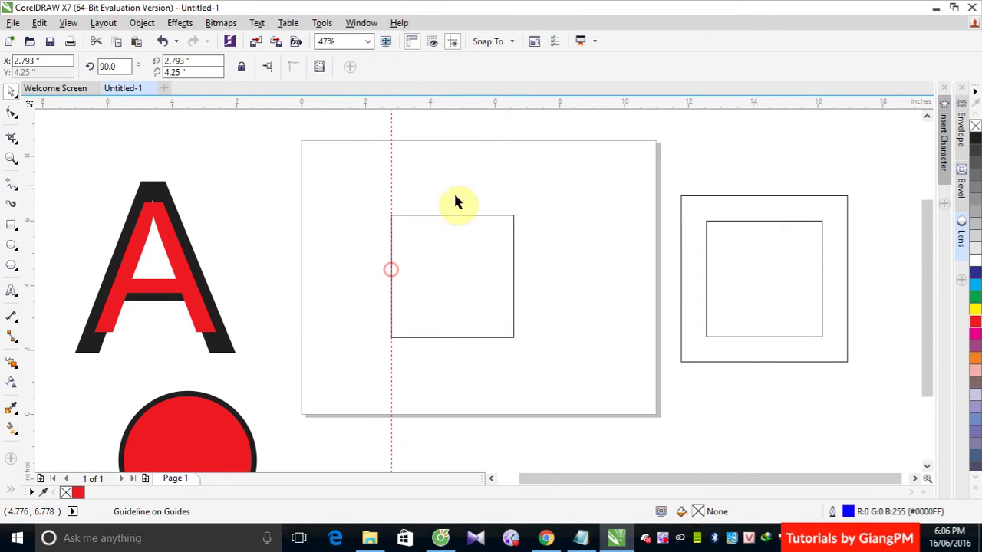
{"action": "left_click", "coordinate": [430, 240]}
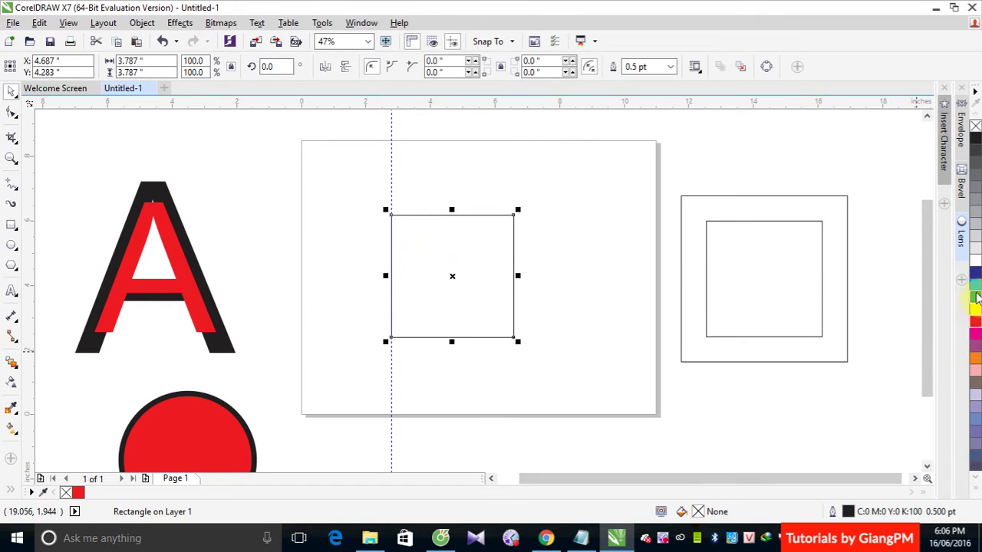
{"action": "left_click", "coordinate": [974, 284]}
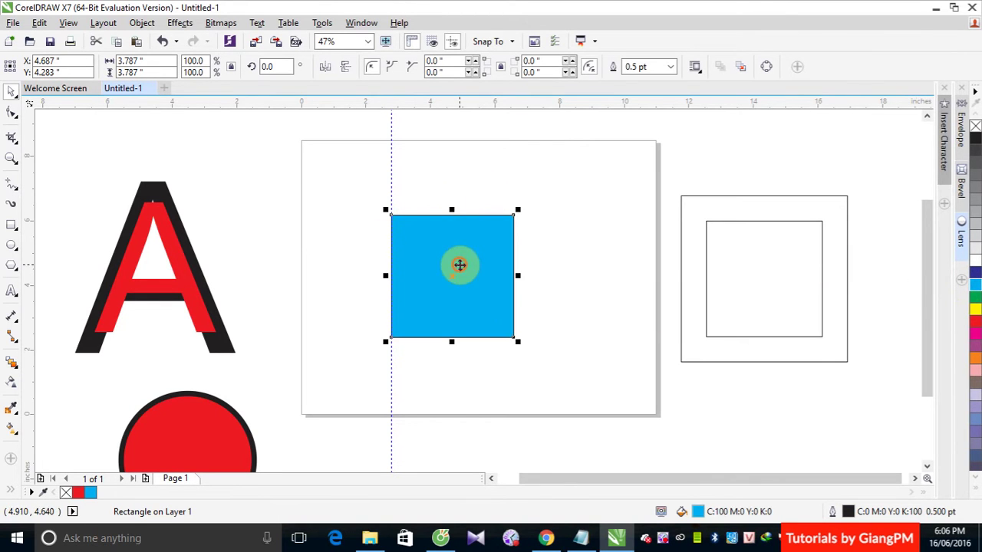
{"action": "left_click", "coordinate": [459, 264]}
{"action": "right_click", "coordinate": [974, 125]}
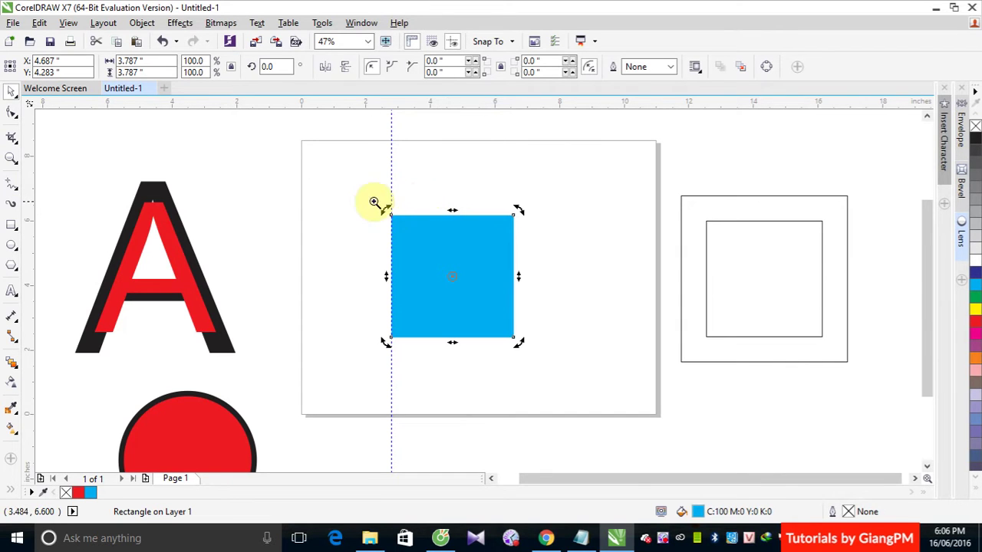
- Place guidelines along the cyan square's top, right and bottom edges
{"action": "scroll", "coordinate": [379, 206], "scroll_direction": "up", "scroll_amount": 5}
{"action": "left_click_drag", "start_coordinate": [476, 103], "coordinate": [488, 200]}
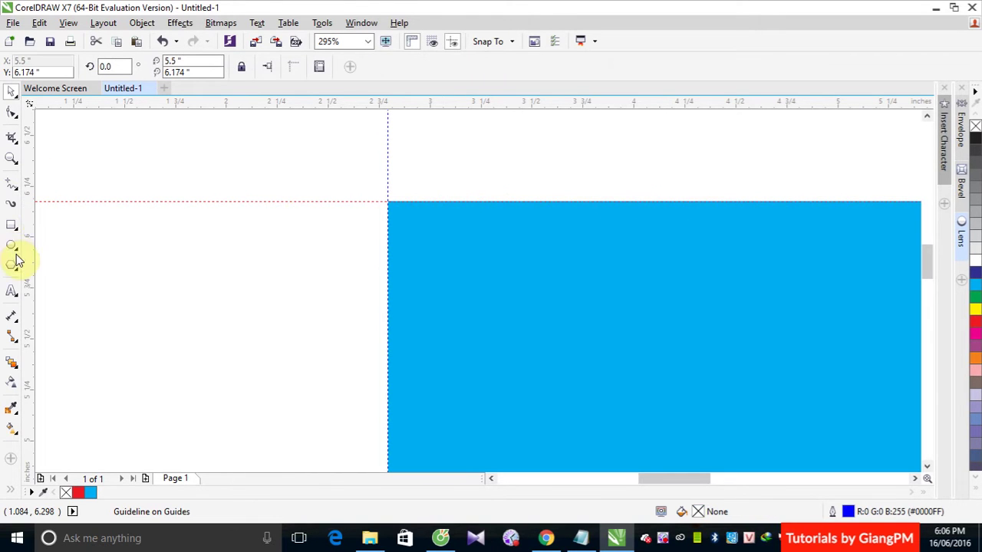
{"action": "double_click", "coordinate": [14, 159]}
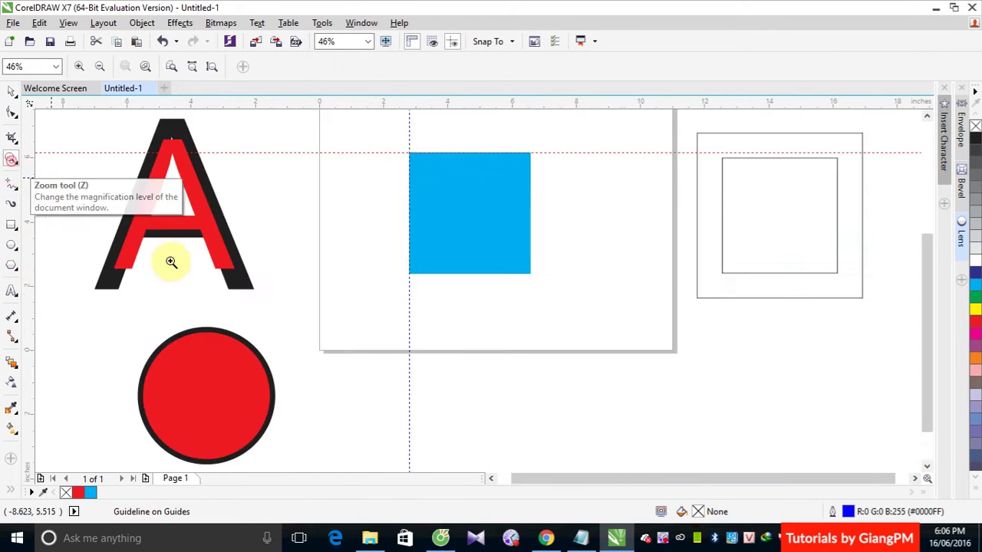
{"action": "left_click_drag", "start_coordinate": [32, 291], "coordinate": [530, 318]}
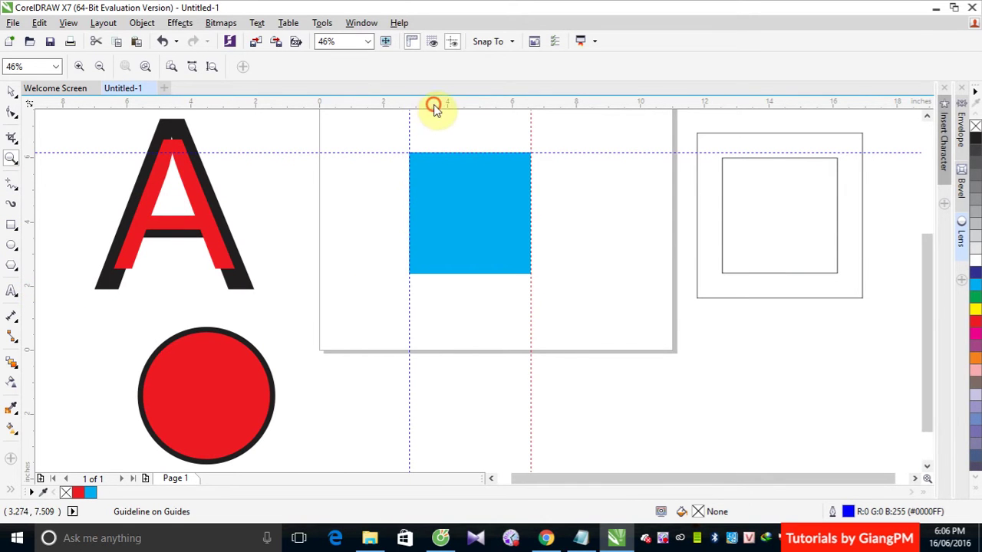
{"action": "left_click_drag", "start_coordinate": [433, 107], "coordinate": [464, 278]}
- Give the cyan square a black outline 12 pt wide
{"action": "left_click", "coordinate": [10, 90]}
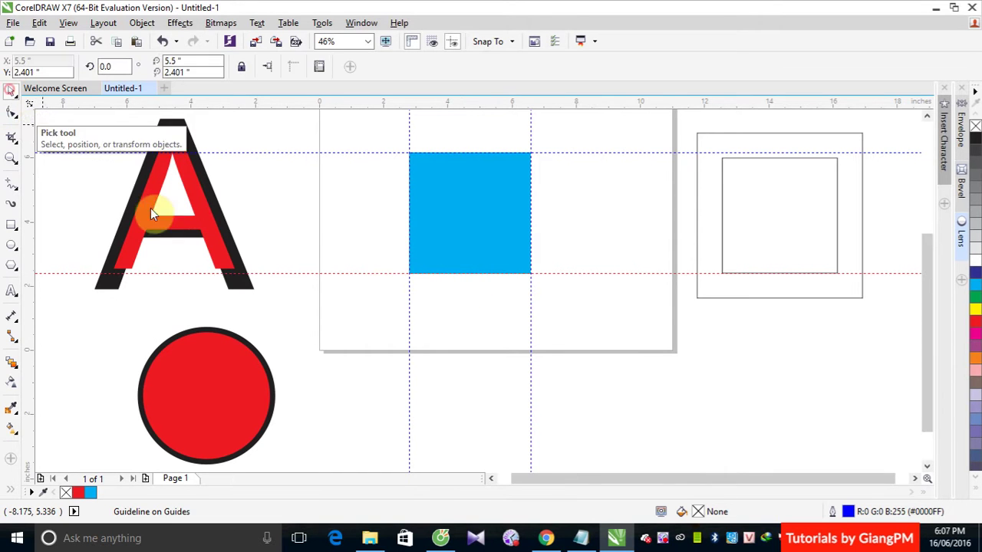
{"action": "left_click_drag", "start_coordinate": [402, 147], "coordinate": [546, 293]}
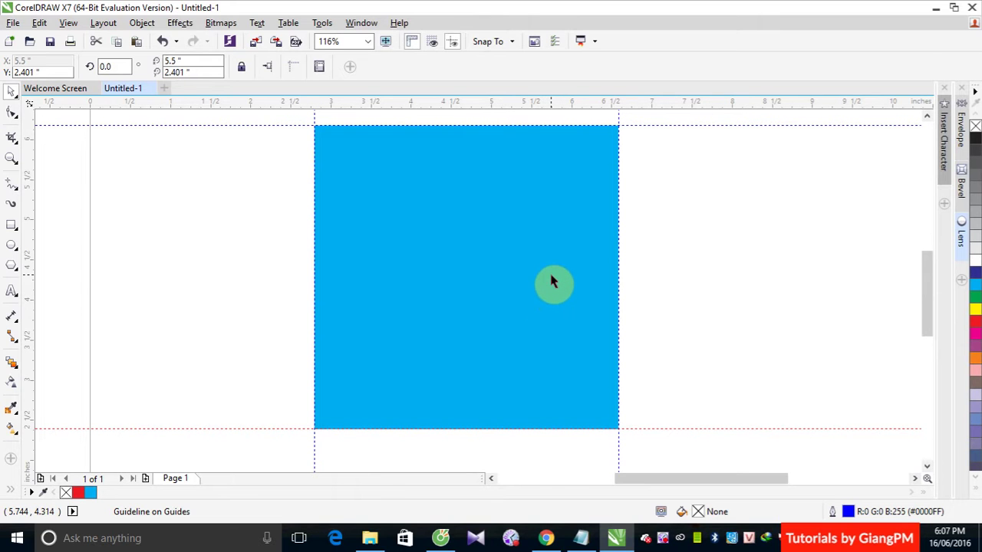
{"action": "left_click", "coordinate": [468, 224]}
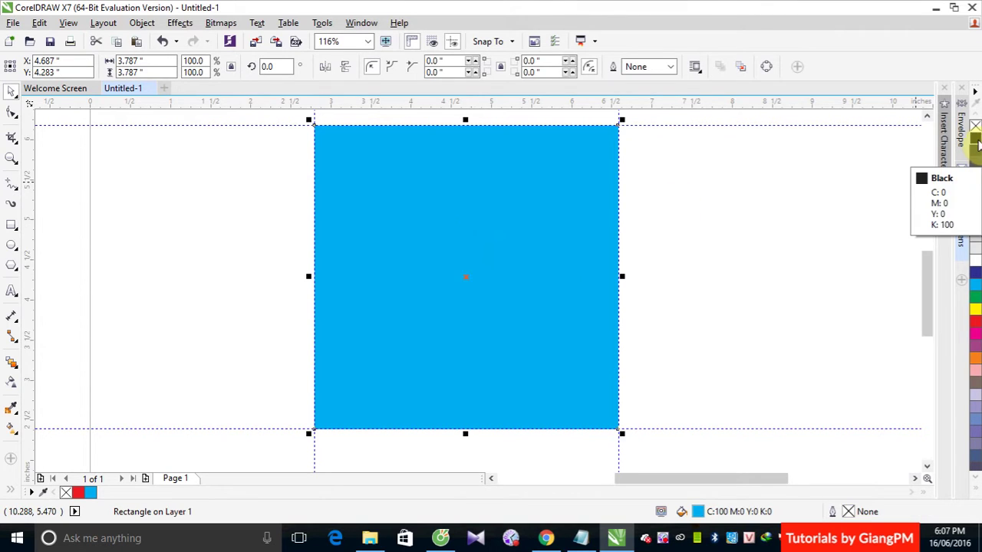
{"action": "right_click", "coordinate": [977, 143]}
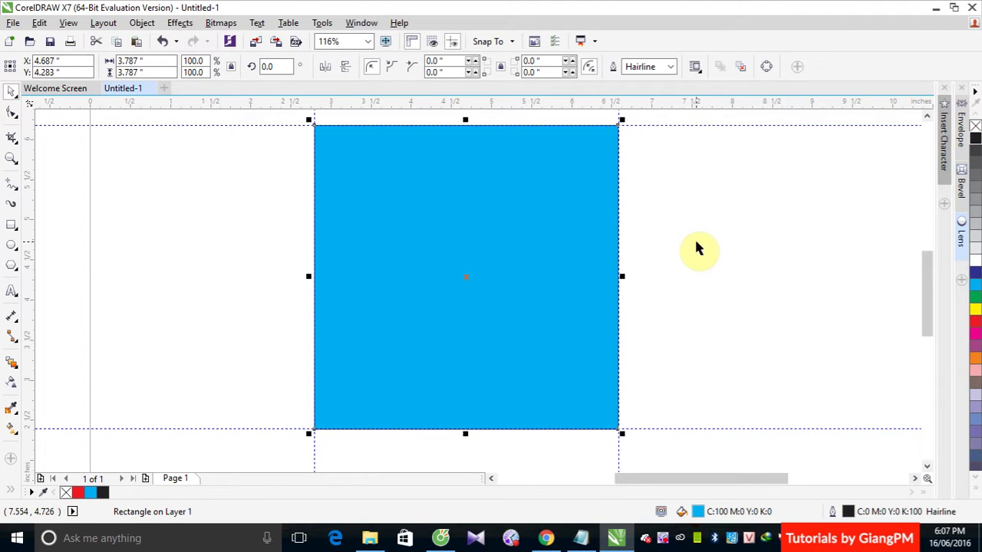
{"action": "left_click", "coordinate": [671, 67]}
{"action": "left_click", "coordinate": [657, 201]}
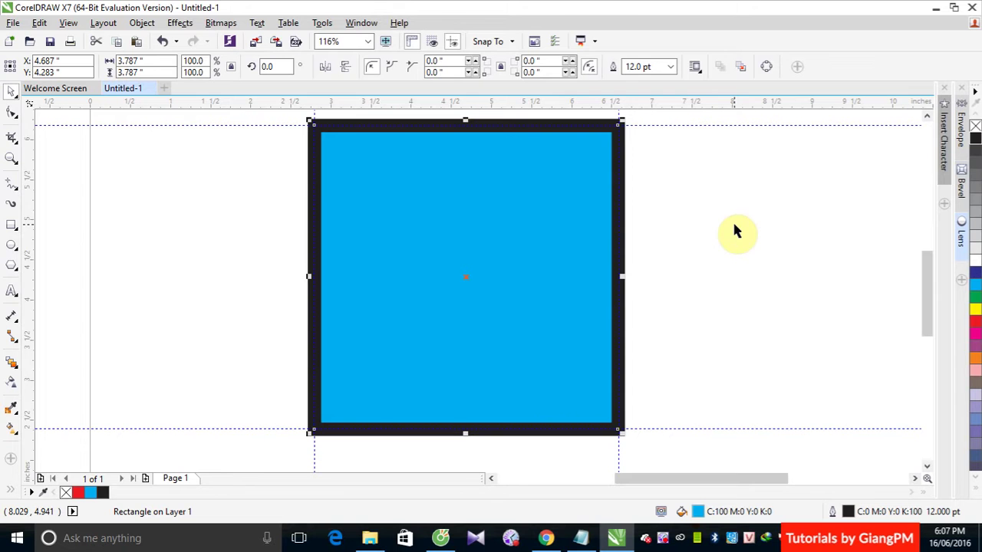
- Place the black outline of the cyan square behind its fill through the Outline Pen settings
{"action": "left_click", "coordinate": [711, 201]}
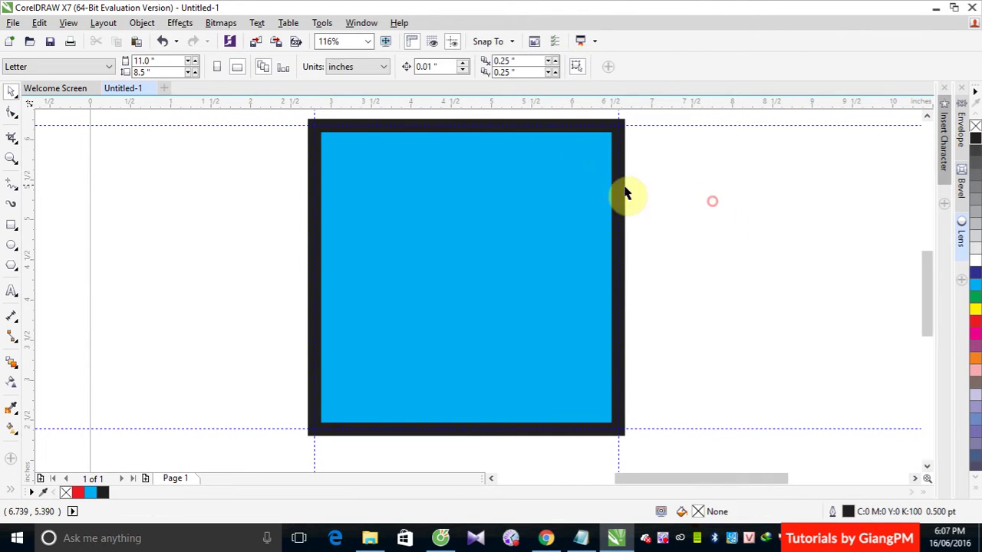
{"action": "left_click", "coordinate": [566, 181]}
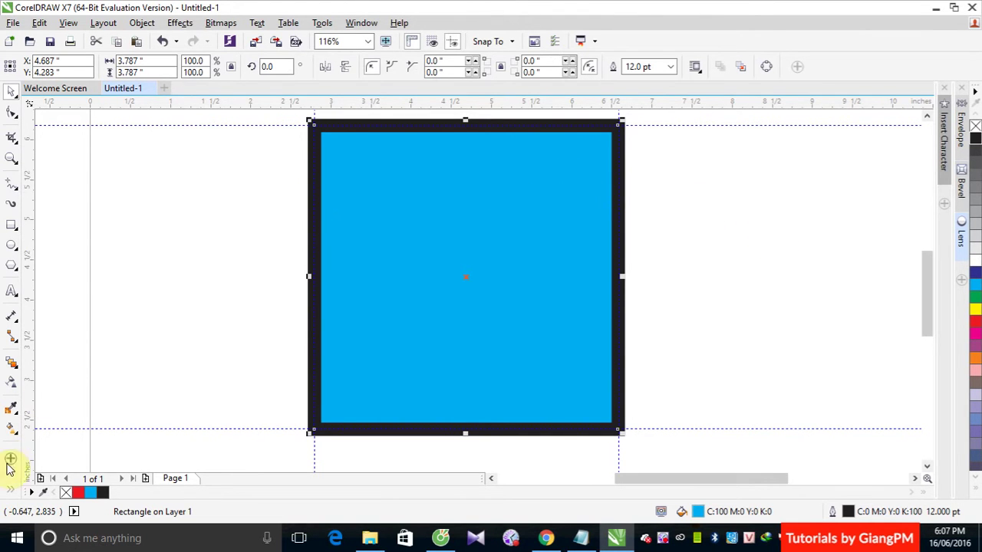
{"action": "left_click", "coordinate": [10, 489]}
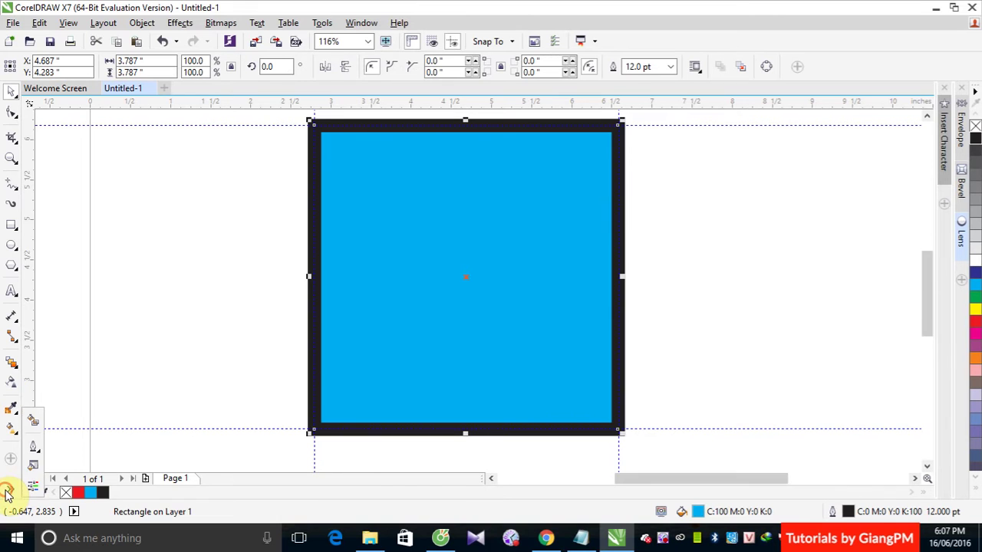
{"action": "left_click", "coordinate": [34, 449]}
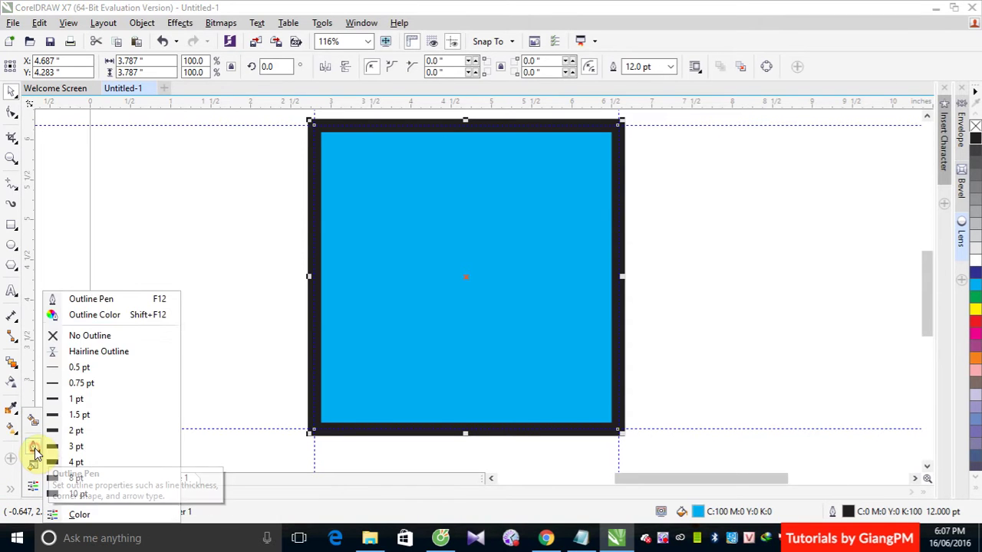
{"action": "left_click", "coordinate": [88, 301]}
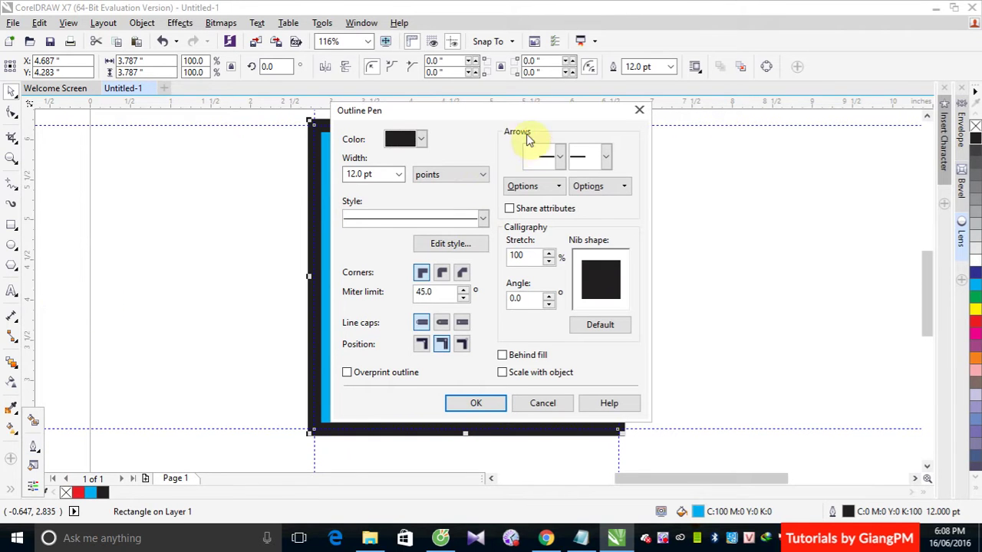
{"action": "left_click", "coordinate": [502, 356]}
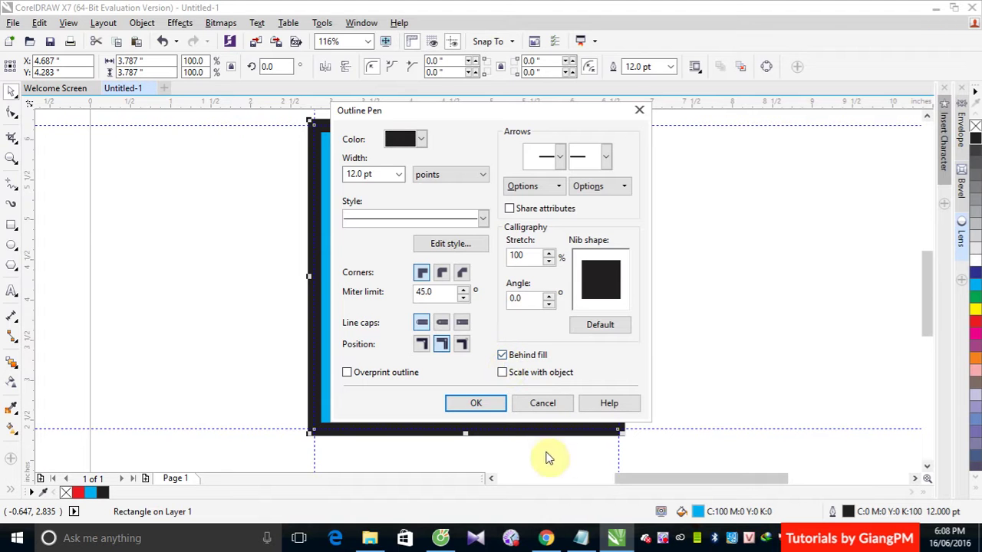
{"action": "left_click", "coordinate": [471, 408]}
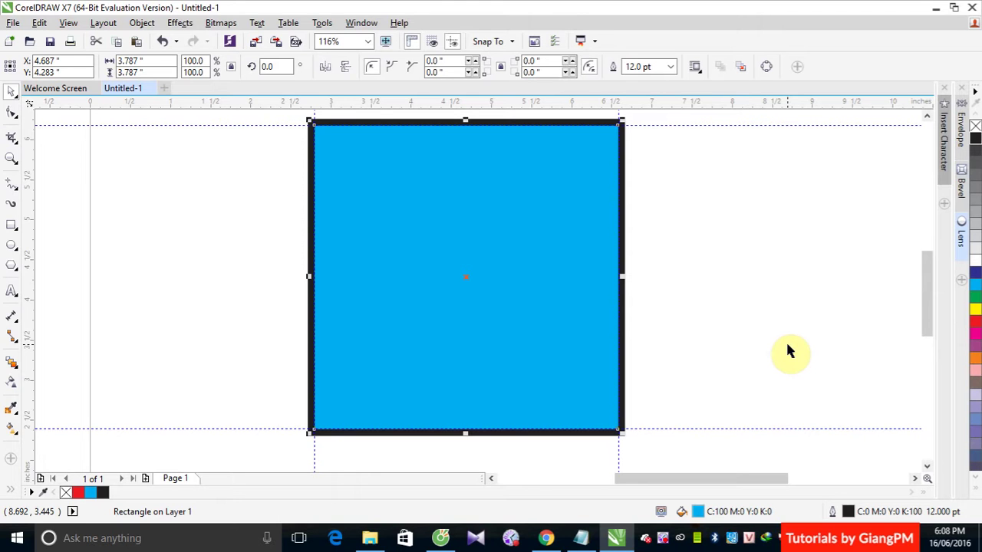
- Set the cyan square's outline width to 20 pt
{"action": "left_click", "coordinate": [637, 66]}
{"action": "type", "text": "20pt"}
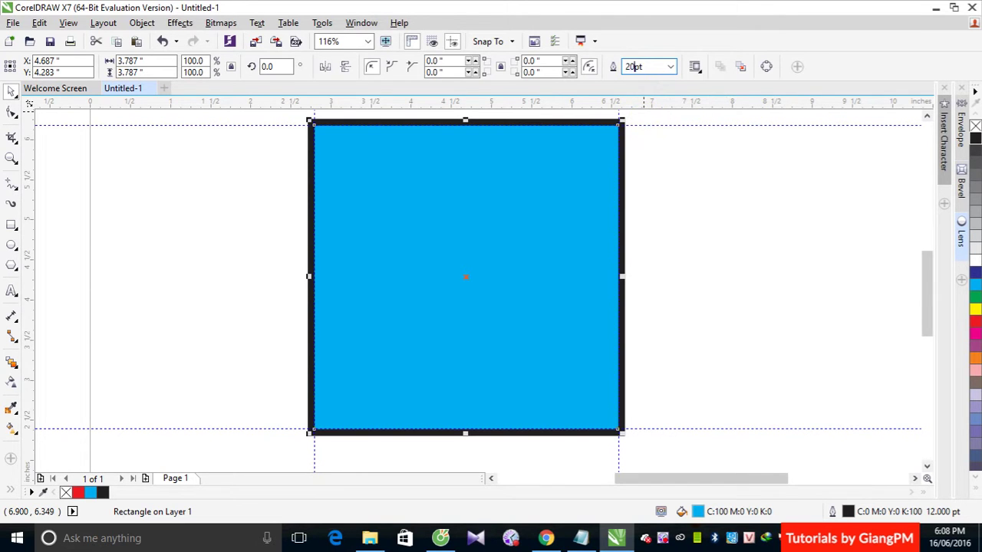
{"action": "key", "text": "Return"}
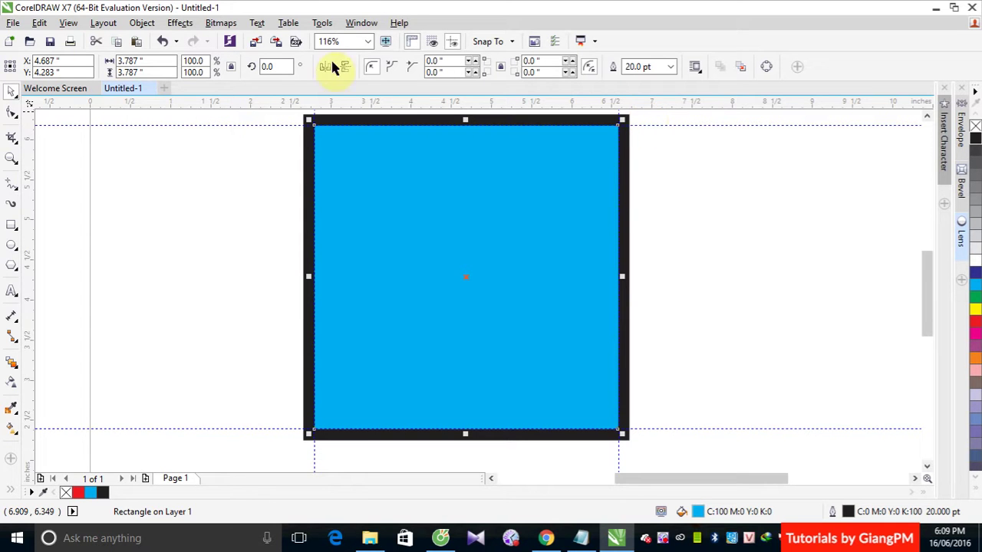
- Duplicate the cyan square to its right and shrink the copy about its centre to about 0.53 inches wide
{"action": "double_click", "coordinate": [12, 157]}
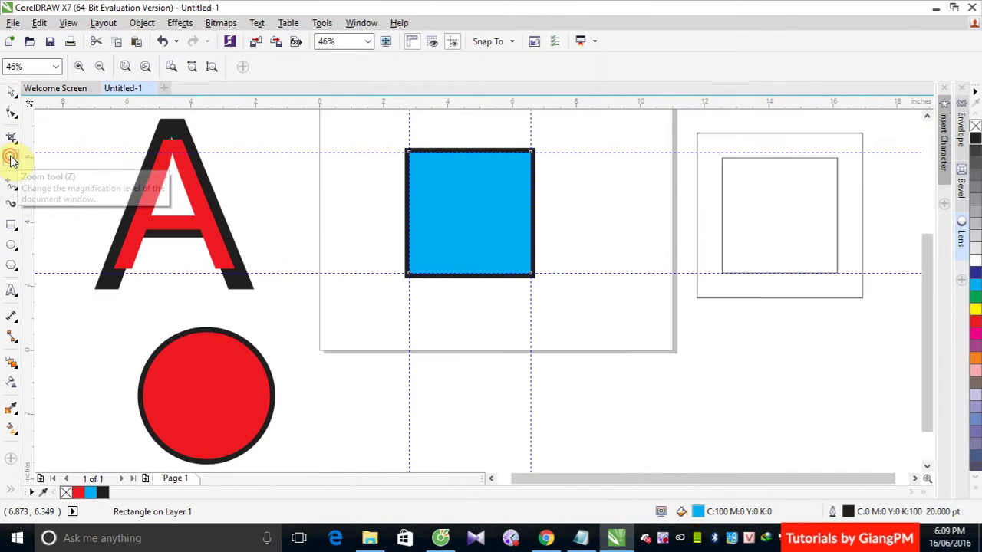
{"action": "left_click", "coordinate": [12, 91]}
{"action": "left_click_drag", "start_coordinate": [457, 186], "coordinate": [587, 191]}
{"action": "right_click", "coordinate": [587, 191]}
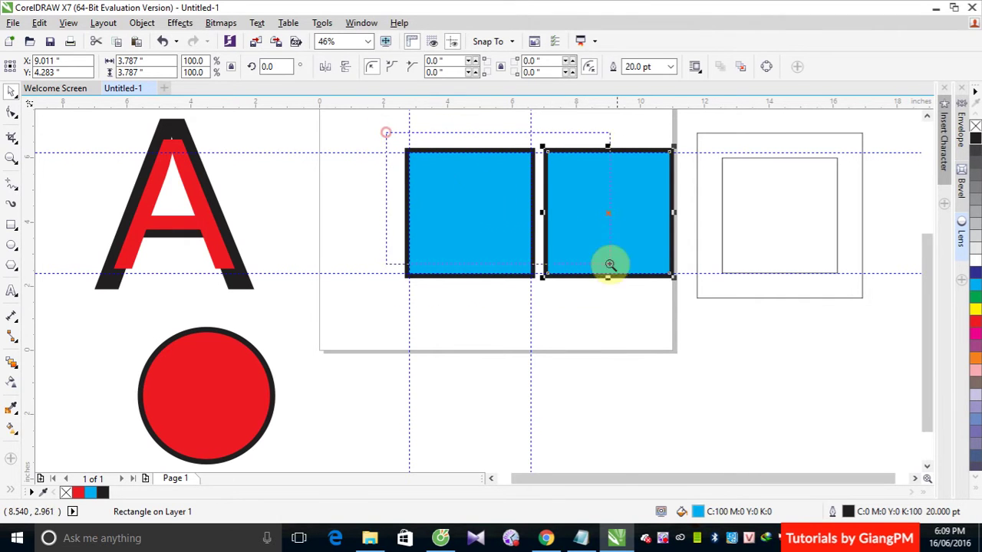
{"action": "scroll", "coordinate": [710, 313], "scroll_direction": "up", "scroll_amount": 1}
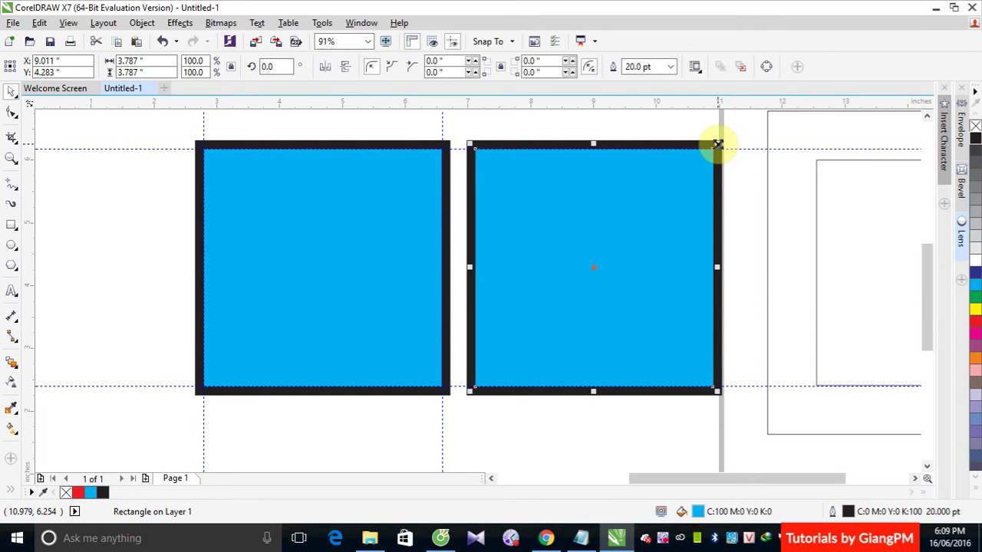
{"action": "left_click_drag", "start_coordinate": [717, 144], "coordinate": [678, 246]}
{"action": "left_click", "coordinate": [587, 342]}
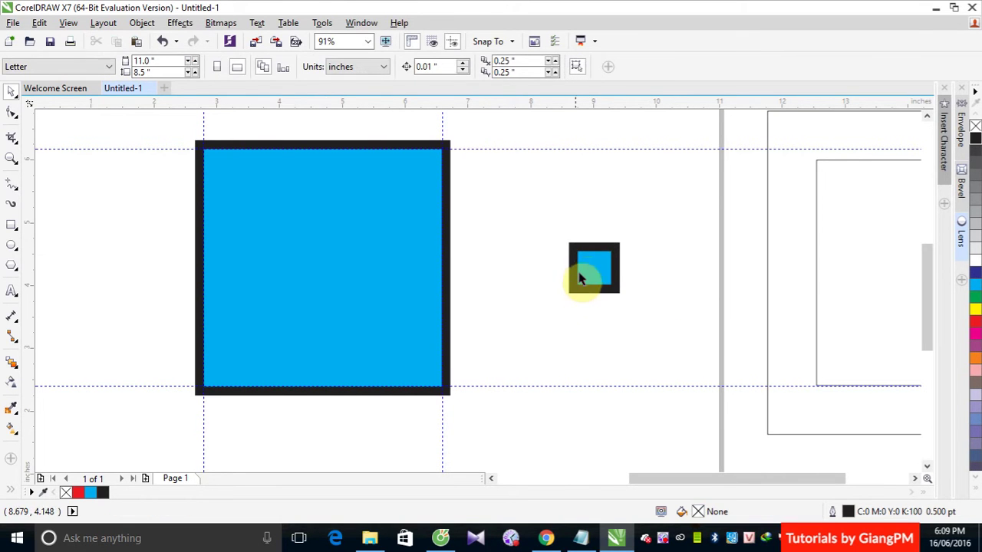
- Move the small copy just below the large square's lower-right corner, with its outline's left edge on the right vertical guideline
{"action": "left_click", "coordinate": [592, 282]}
{"action": "left_click_drag", "start_coordinate": [591, 284], "coordinate": [463, 418]}
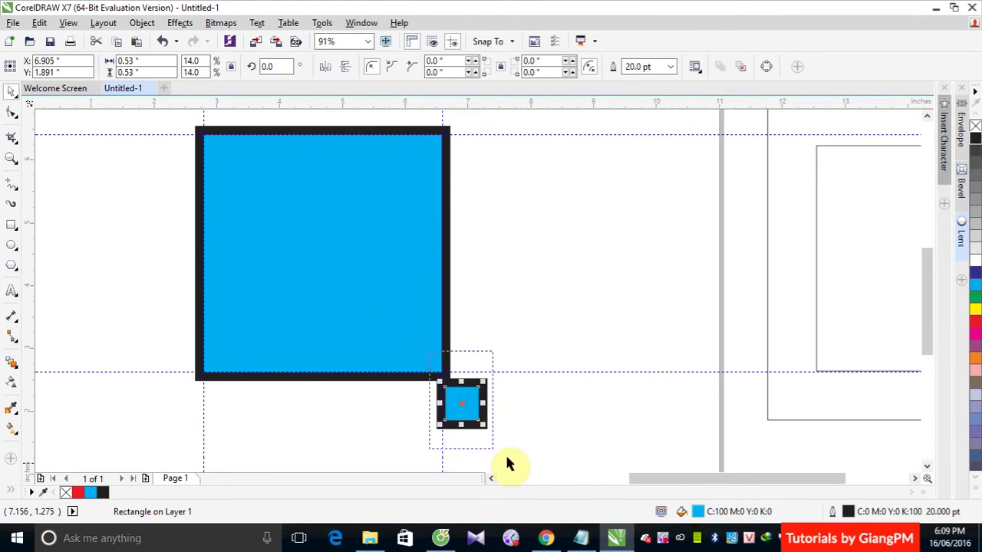
{"action": "scroll", "coordinate": [508, 463], "scroll_direction": "up", "scroll_amount": 3}
{"action": "left_click_drag", "start_coordinate": [401, 214], "coordinate": [430, 231]}
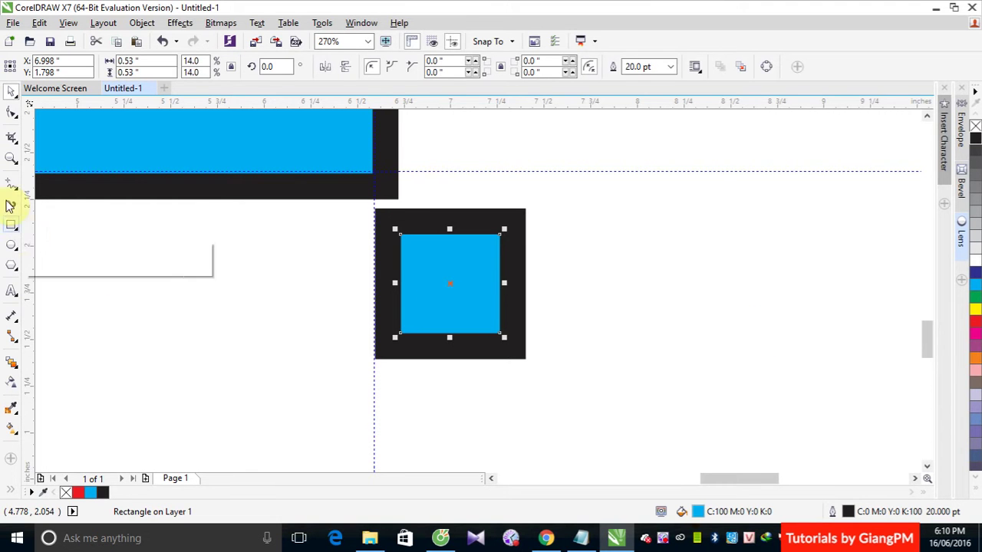
- Duplicate the original cyan square to its right and enlarge the copy to 247%, about 9.35 inches wide
{"action": "double_click", "coordinate": [9, 161]}
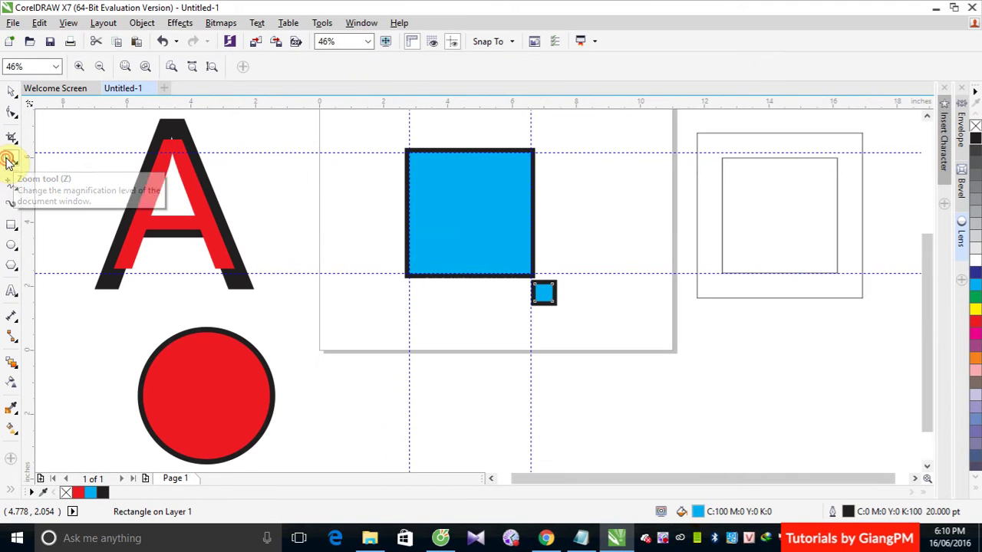
{"action": "left_click", "coordinate": [15, 97]}
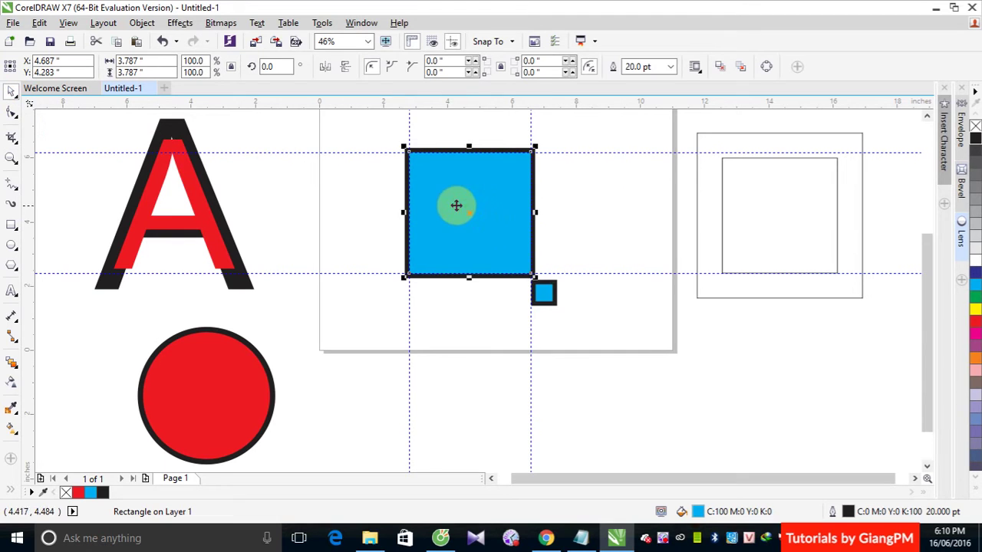
{"action": "left_click_drag", "start_coordinate": [456, 204], "coordinate": [622, 206]}
{"action": "right_click", "coordinate": [622, 206]}
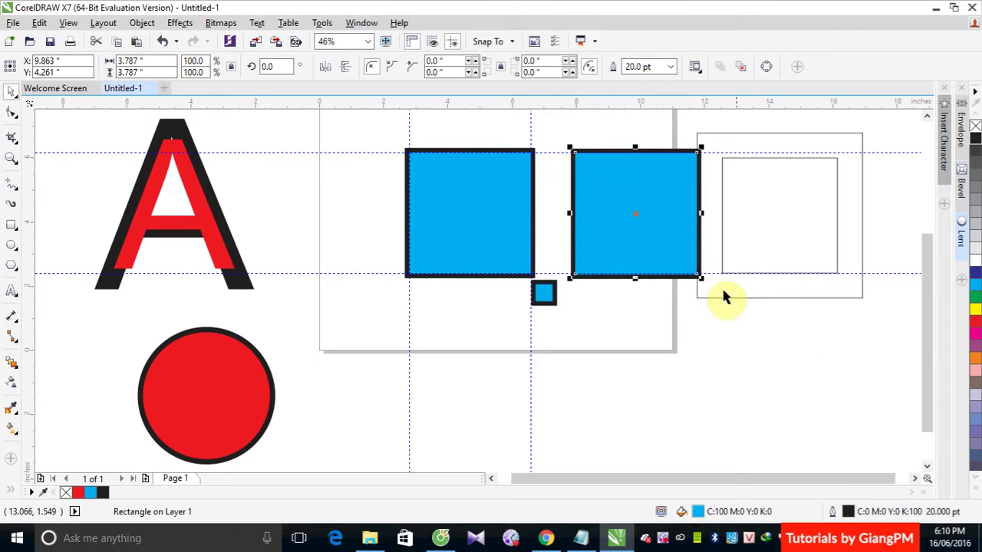
{"action": "left_click_drag", "start_coordinate": [699, 277], "coordinate": [875, 460]}
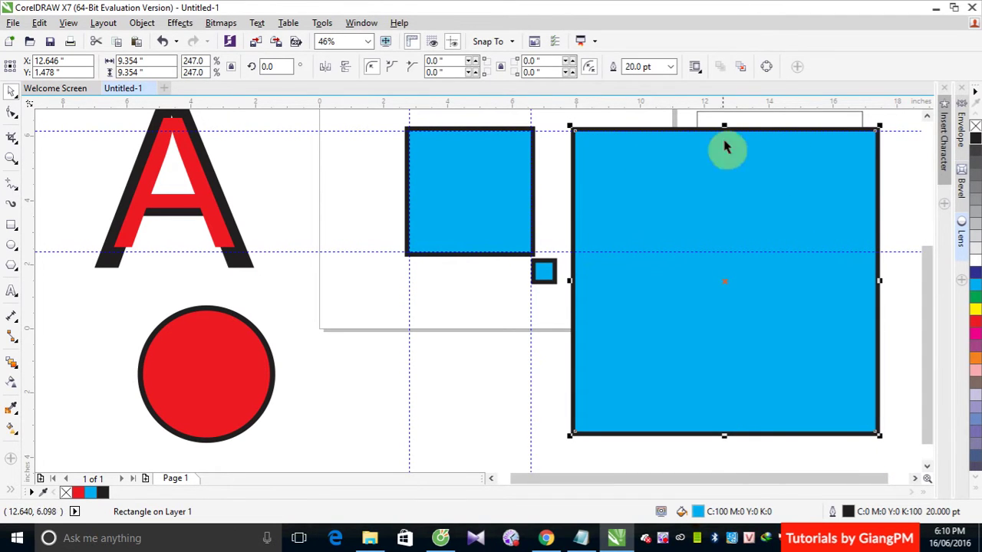
{"action": "left_click", "coordinate": [629, 415]}
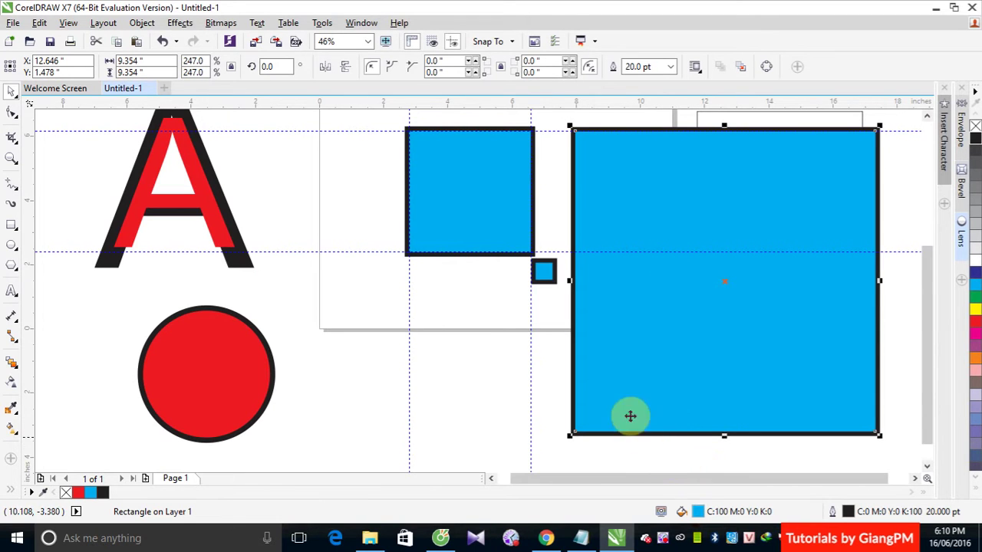
- Move the enlarged copy directly below the original square, lining up its left edge with the left guideline to compare outline thickness
{"action": "left_click_drag", "start_coordinate": [629, 182], "coordinate": [456, 304]}
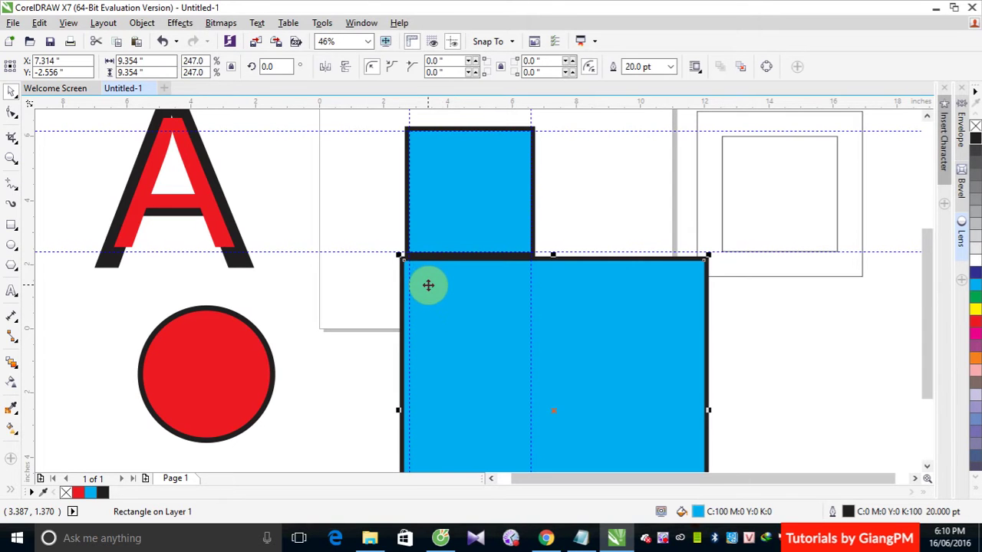
{"action": "key", "text": "F2"}
{"action": "left_click_drag", "start_coordinate": [391, 237], "coordinate": [525, 321]}
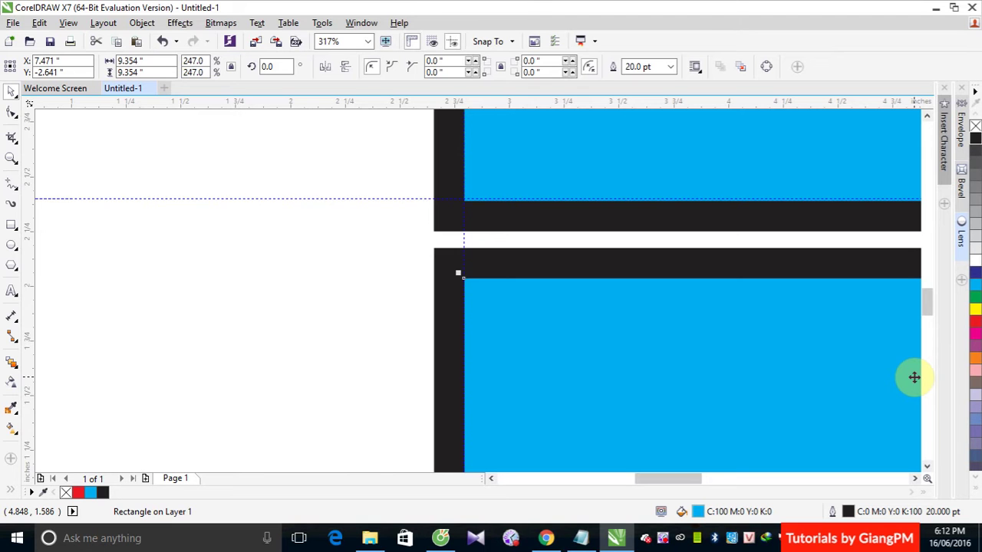
- Move the enlarged copy clear of the small squares, overlapping the page's lower-right corner
{"action": "double_click", "coordinate": [12, 158]}
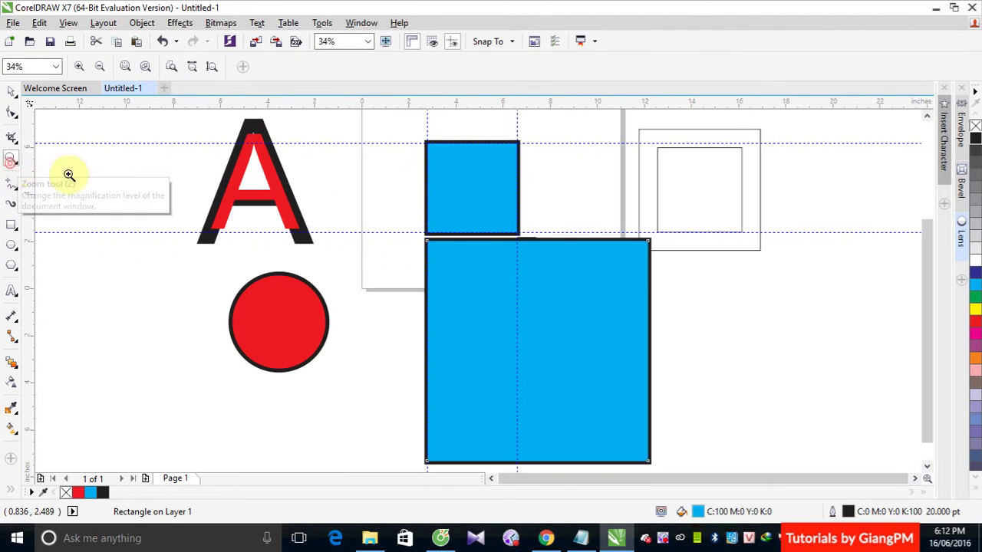
{"action": "left_click", "coordinate": [11, 90]}
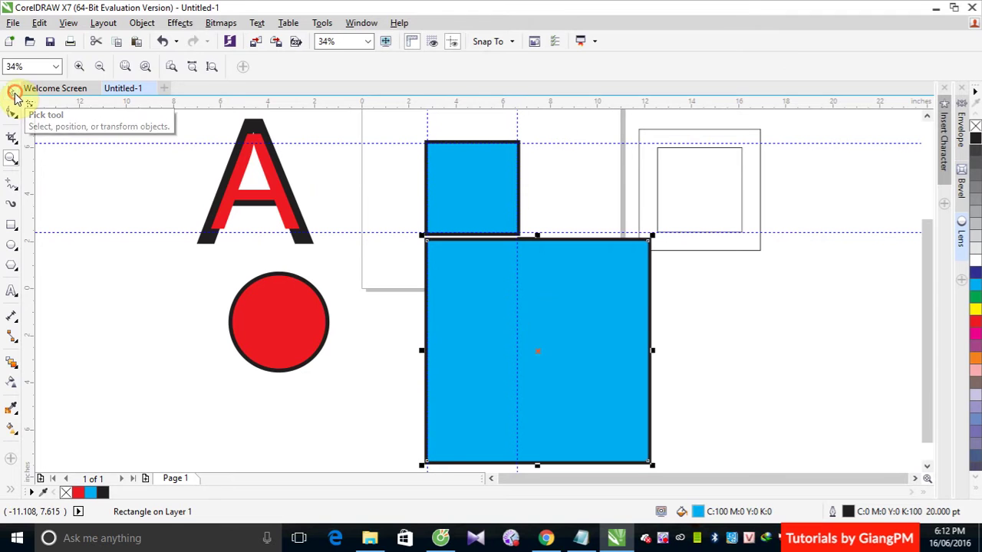
{"action": "left_click_drag", "start_coordinate": [463, 267], "coordinate": [710, 279]}
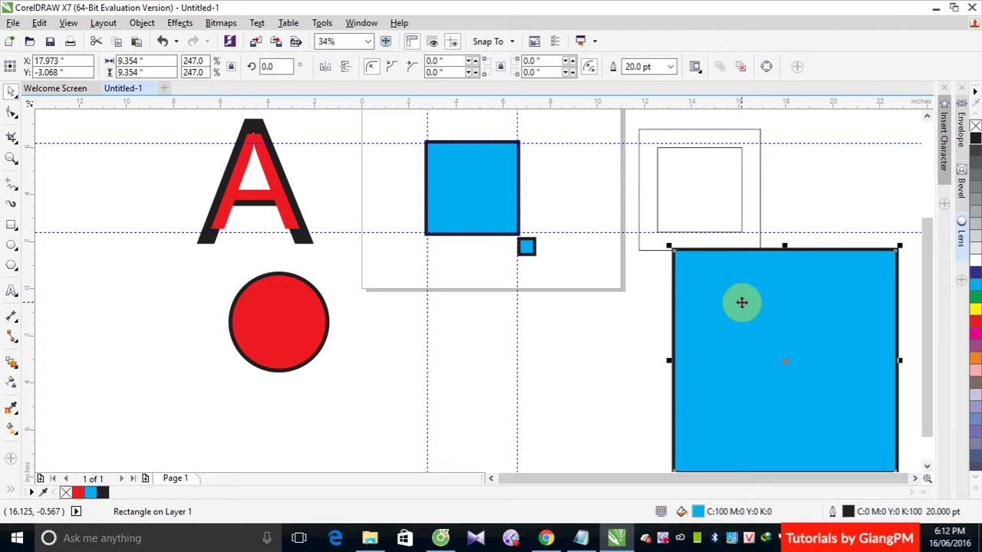
{"action": "left_click_drag", "start_coordinate": [769, 324], "coordinate": [625, 353]}
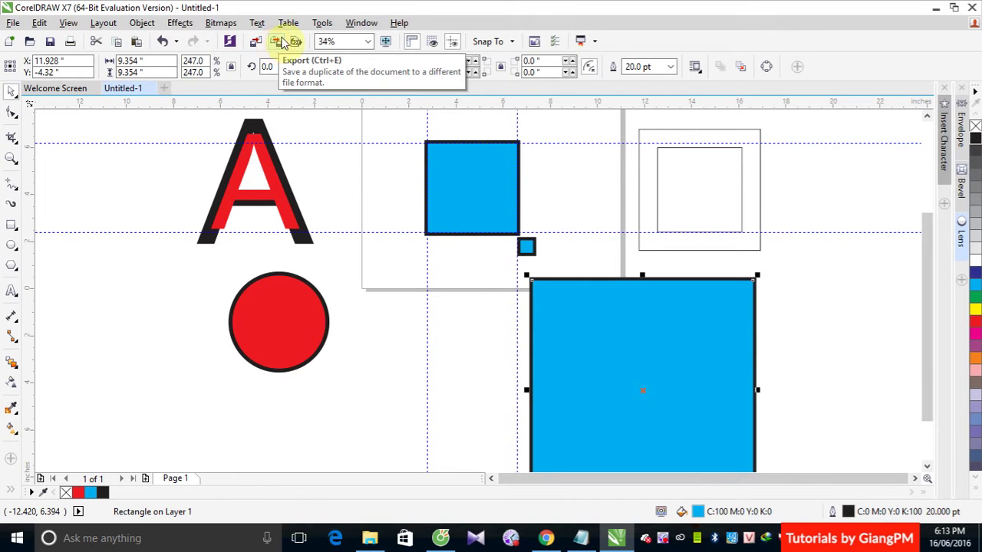
- Convert the enlarged square's outline to a separate object
{"action": "left_click", "coordinate": [207, 23]}
{"action": "mouse_move", "coordinate": [142, 23]}
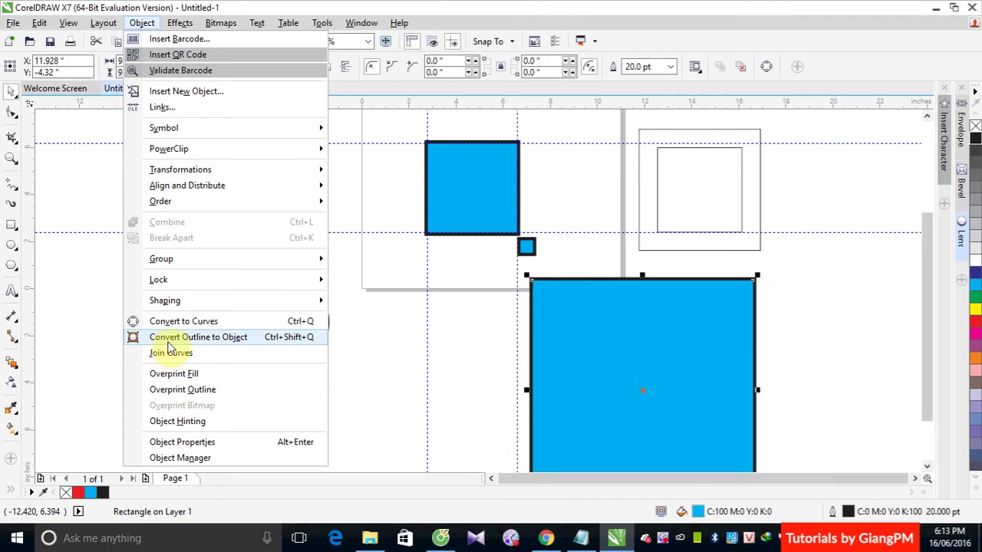
{"action": "left_click", "coordinate": [205, 342]}
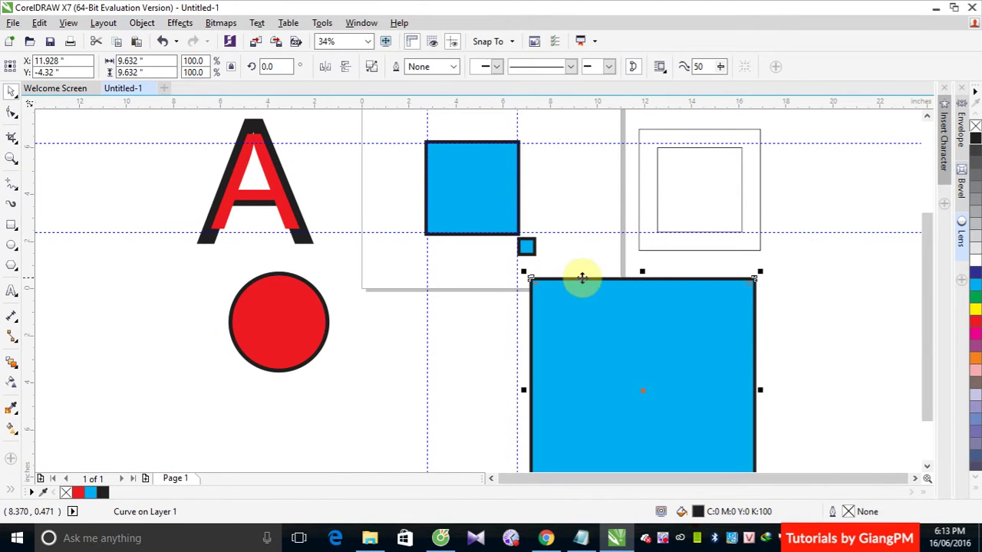
- Try moving the cyan fill off its converted outline, and undo the move
{"action": "left_click", "coordinate": [799, 291]}
{"action": "left_click_drag", "start_coordinate": [664, 327], "coordinate": [776, 375]}
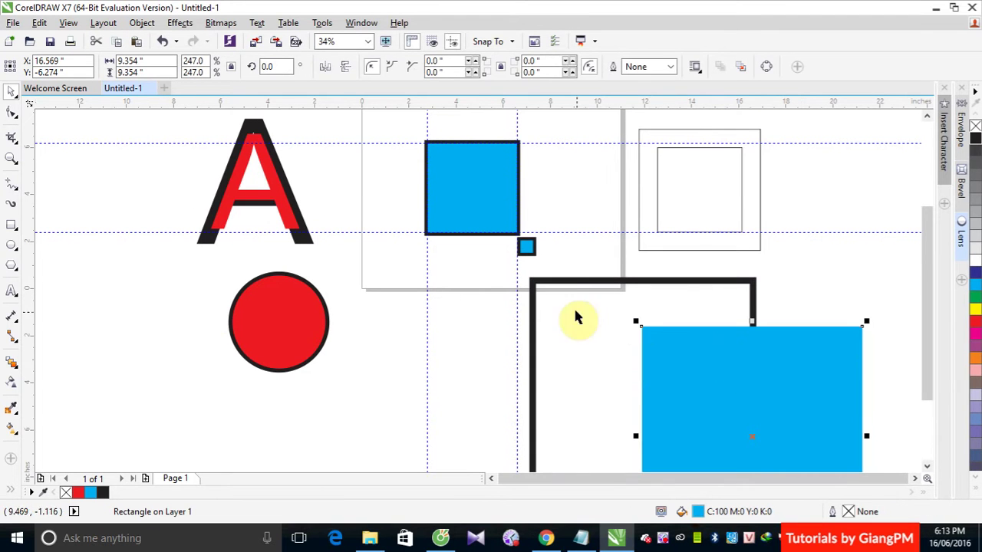
{"action": "left_click", "coordinate": [553, 282]}
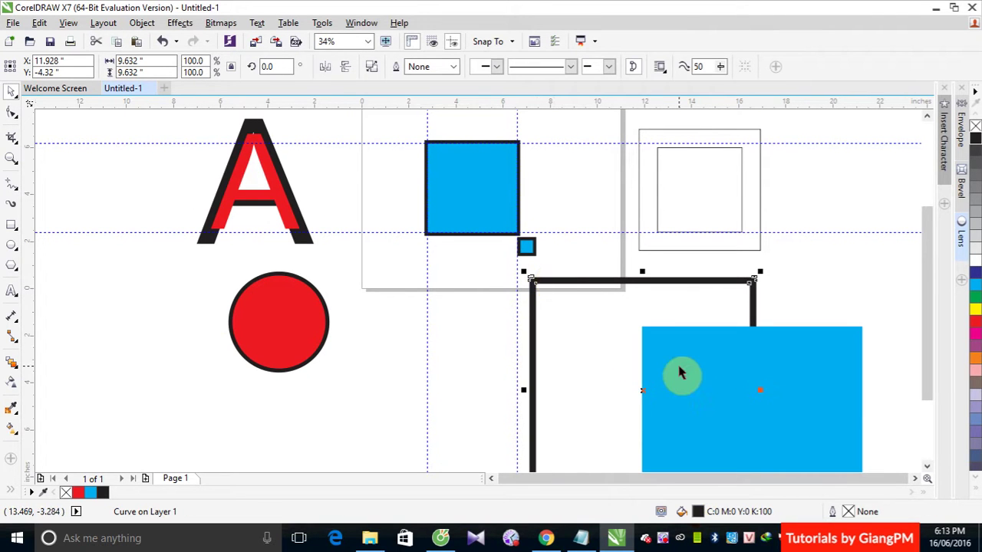
{"action": "left_click", "coordinate": [676, 373]}
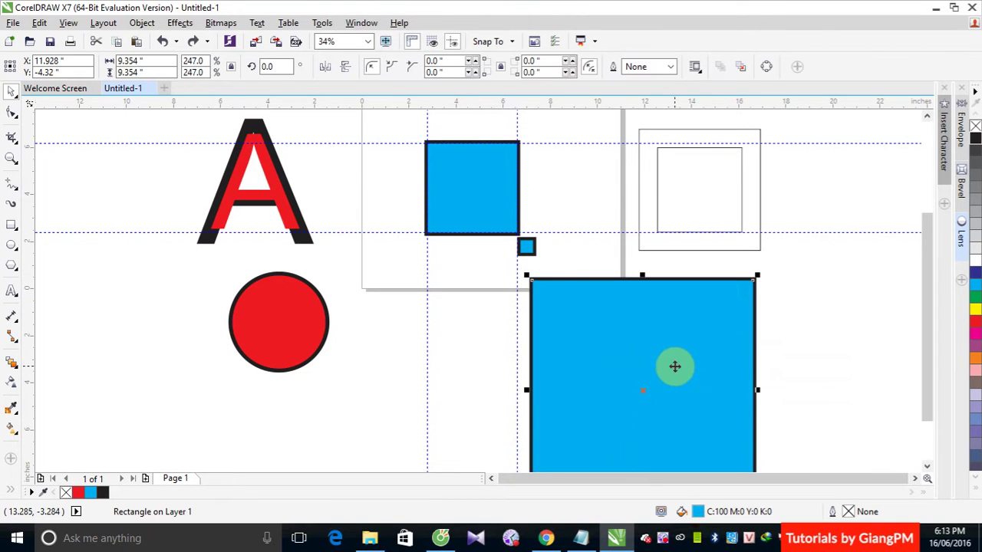
- Enlarge the cyan fill and its converted outline together to about 21.9 inches wide, and delete the fill
{"action": "left_click", "coordinate": [529, 280], "text": "shift"}
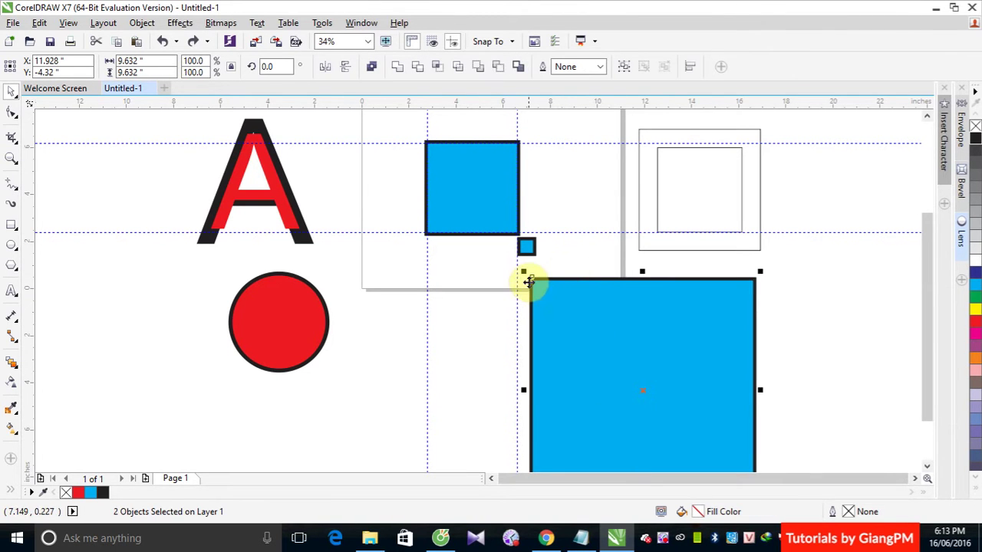
{"action": "left_click_drag", "start_coordinate": [526, 273], "coordinate": [153, 125]}
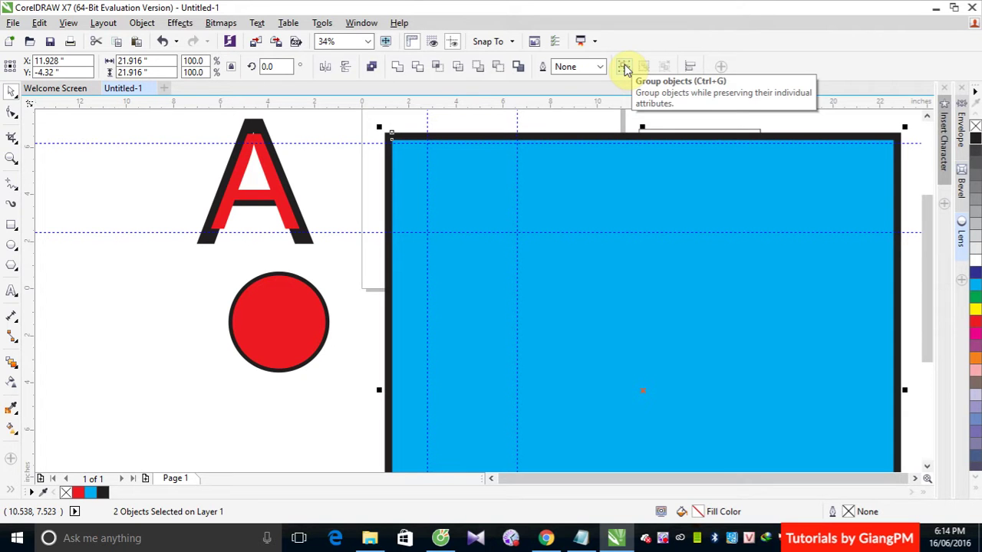
{"action": "left_click", "coordinate": [584, 215]}
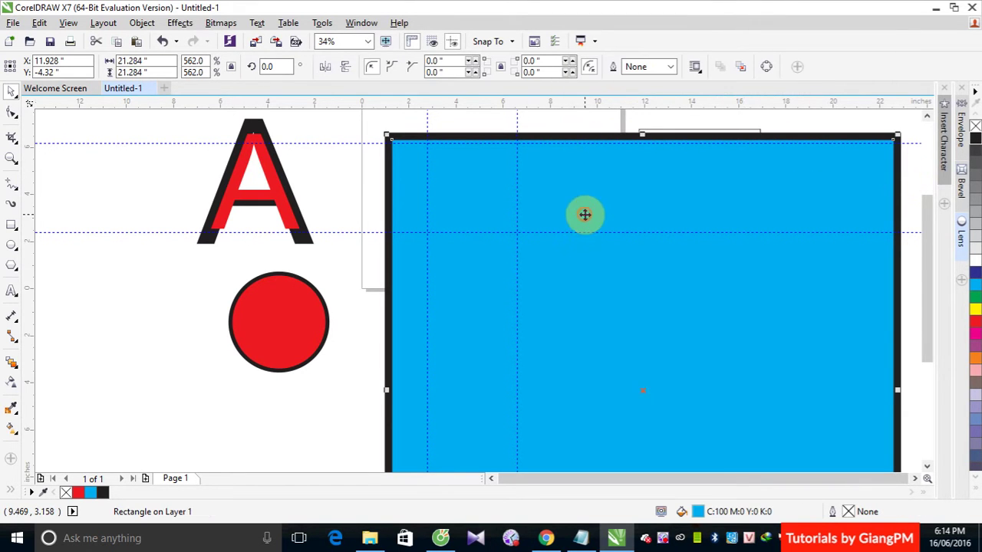
{"action": "key", "text": "Delete"}
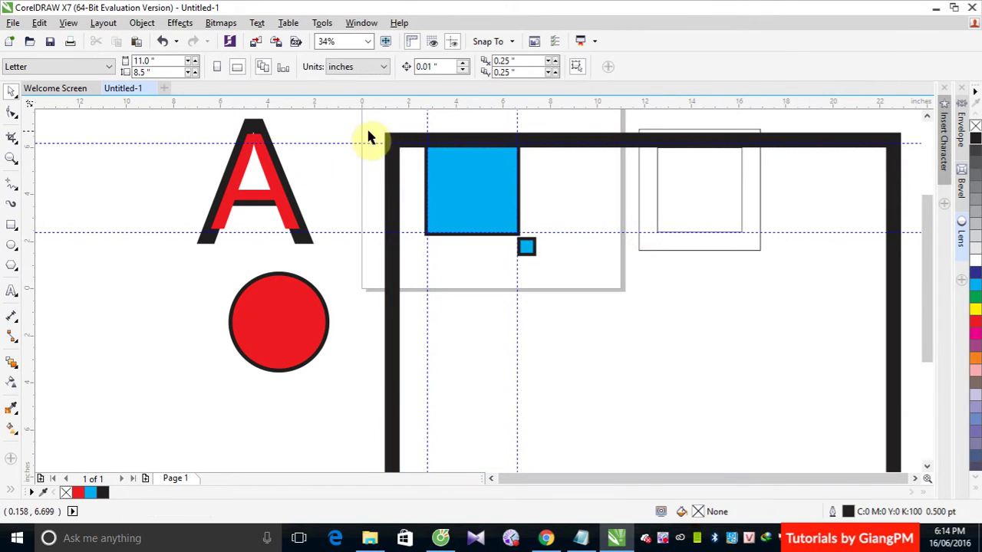
- Delete the enlarged black square outline, and move the red letter A off its black outline to below the page's lower-right corner
{"action": "left_click", "coordinate": [406, 138]}
{"action": "key", "text": "Delete"}
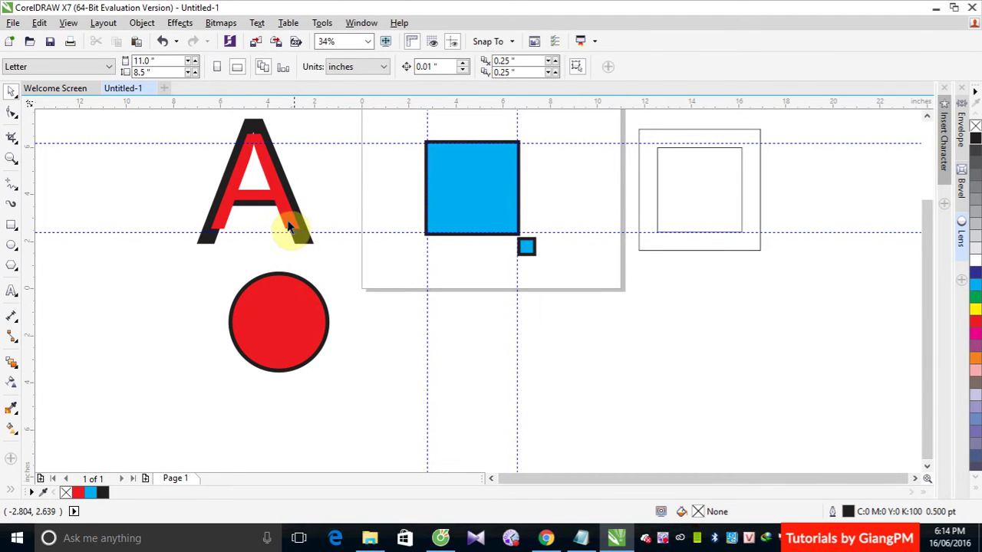
{"action": "left_click_drag", "start_coordinate": [288, 227], "coordinate": [699, 386]}
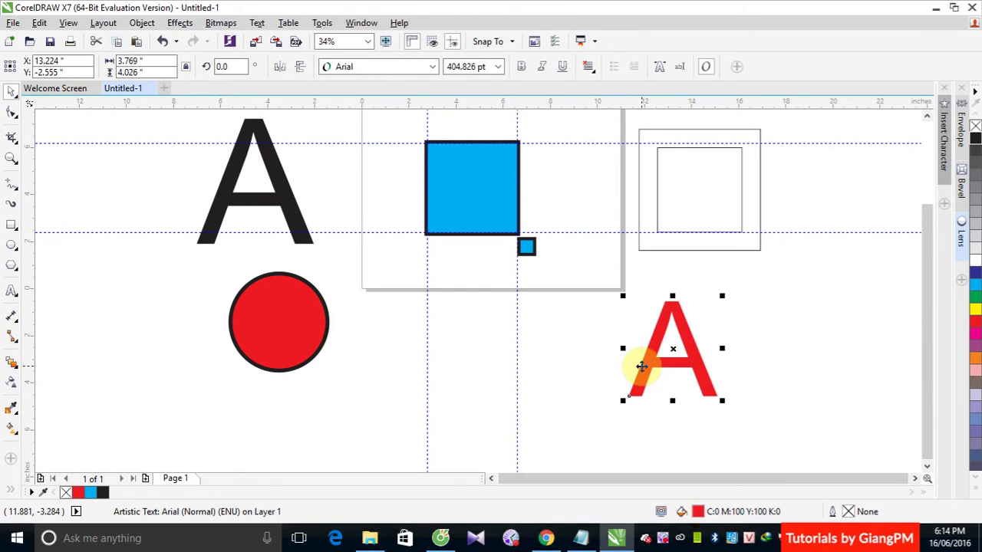
{"action": "left_click", "coordinate": [15, 366]}
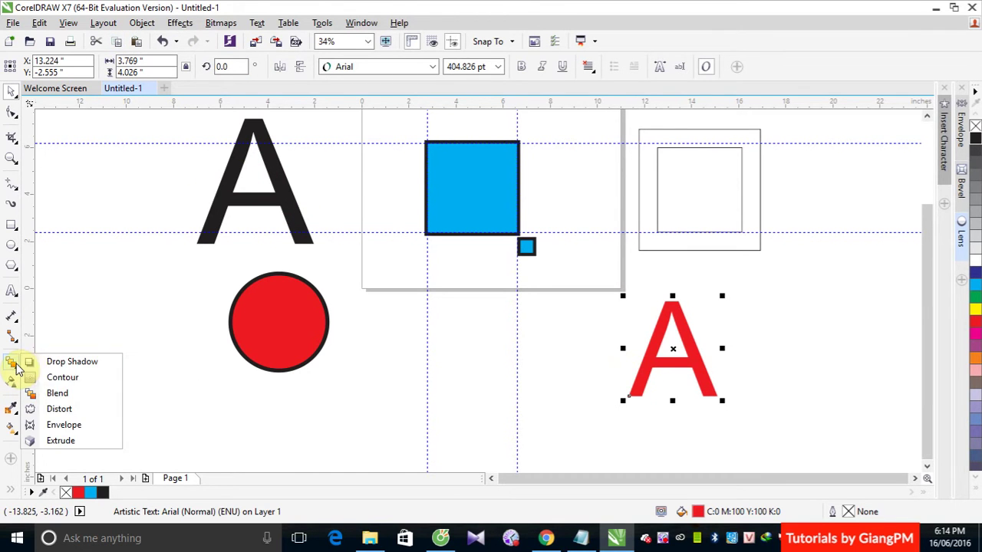
{"action": "left_click", "coordinate": [65, 378]}
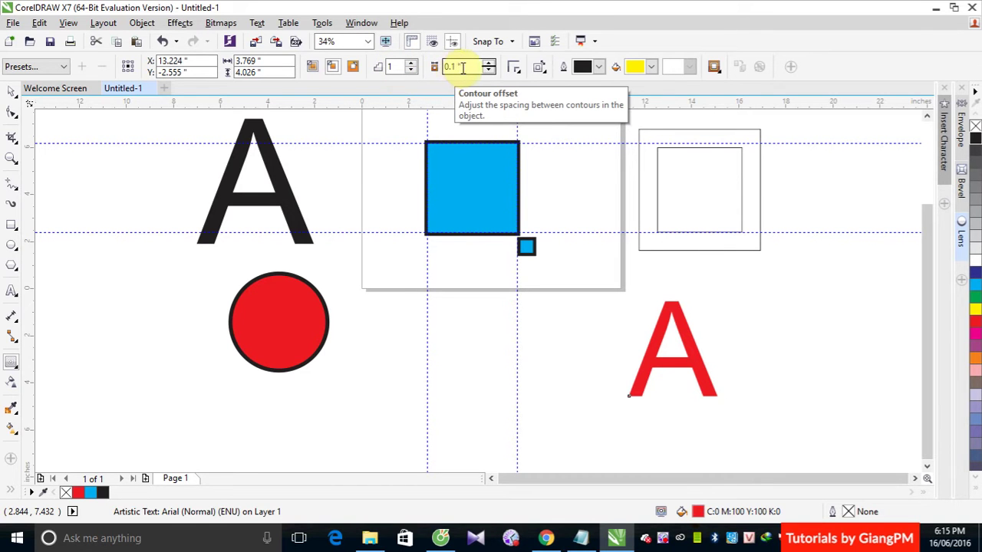
{"action": "left_click", "coordinate": [13, 92]}
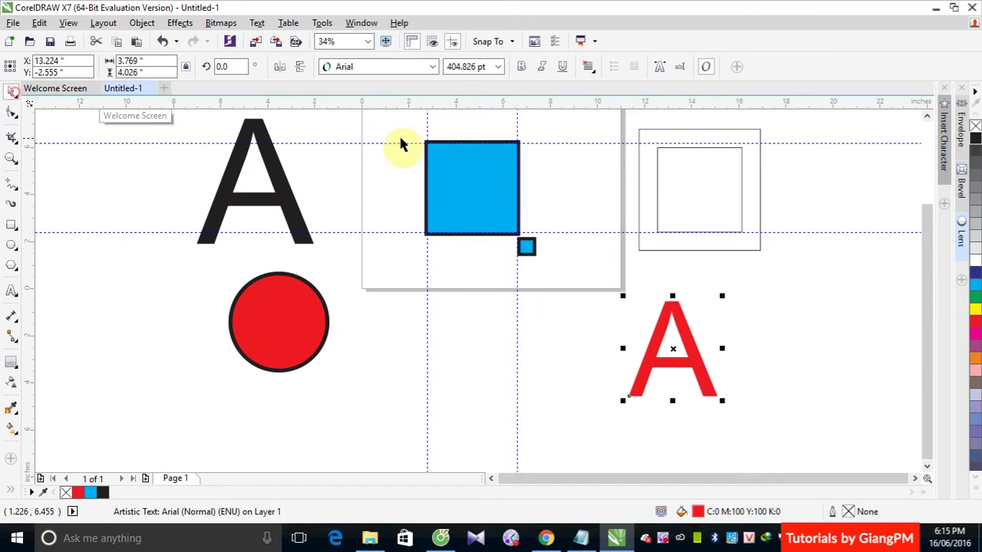
- Set the document units to millimeters
{"action": "left_click", "coordinate": [338, 124]}
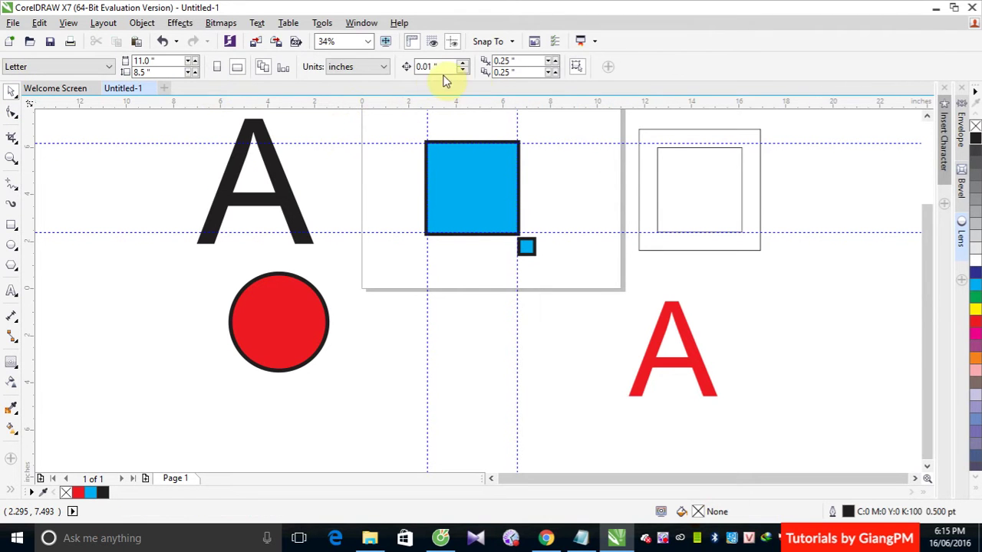
{"action": "left_click", "coordinate": [383, 67]}
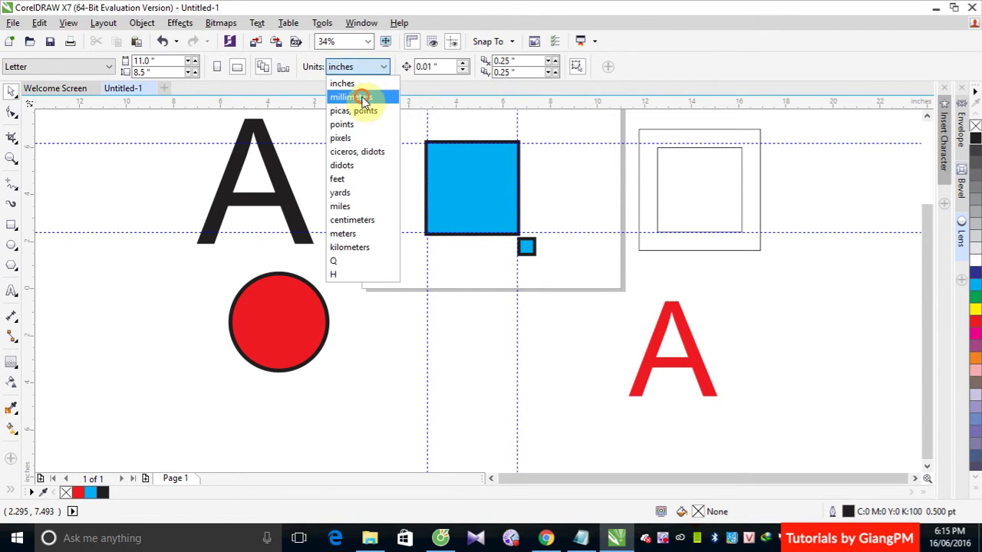
{"action": "left_click", "coordinate": [362, 97]}
- Apply an inside contour to the red letter A with a 2.0 mm offset and 2 steps
{"action": "left_click", "coordinate": [651, 349]}
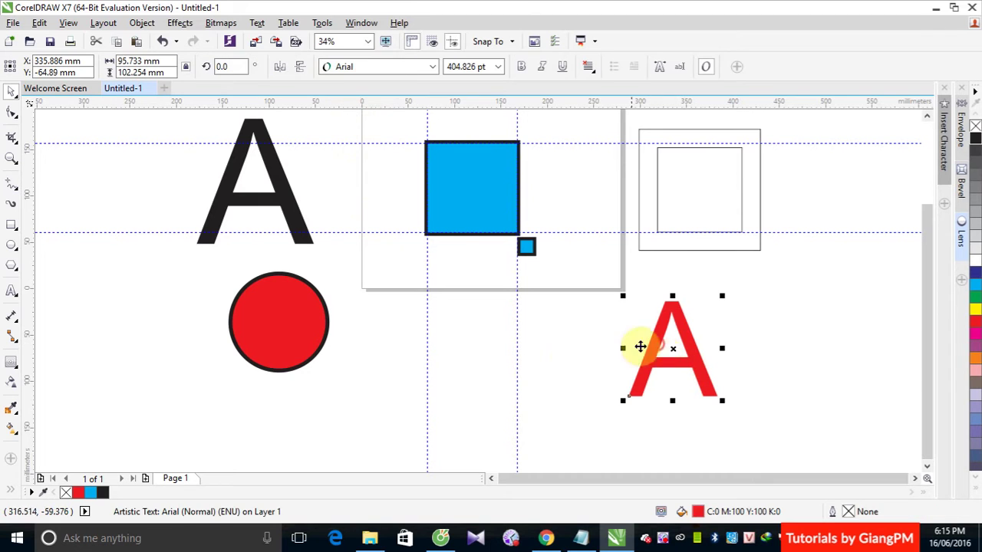
{"action": "left_click", "coordinate": [11, 363]}
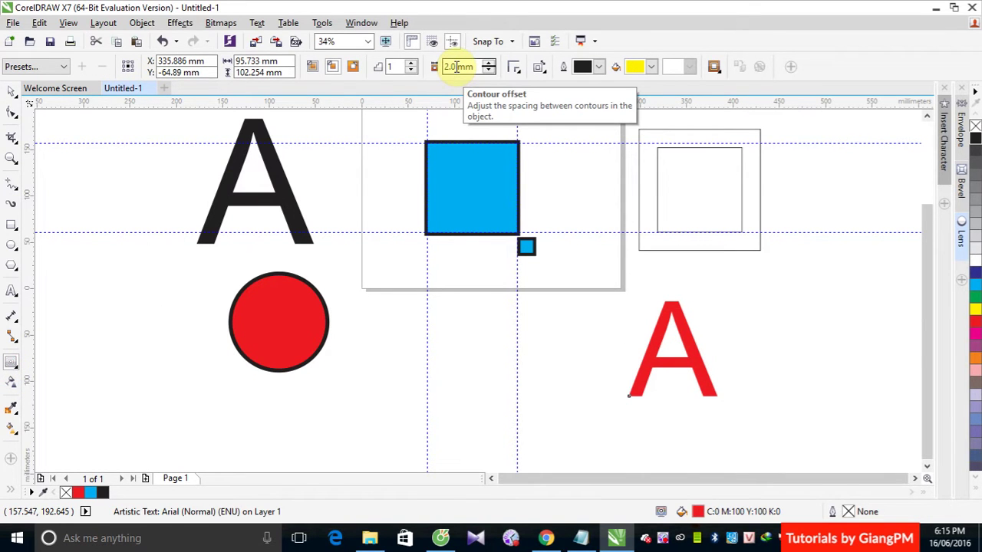
{"action": "left_click", "coordinate": [412, 66]}
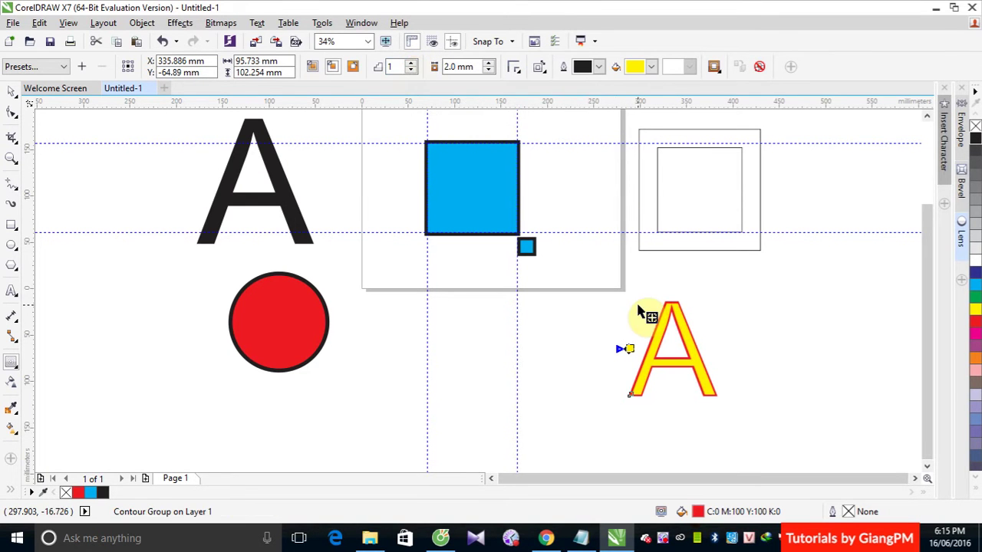
{"action": "key", "text": "z"}
{"action": "left_click_drag", "start_coordinate": [638, 280], "coordinate": [772, 440]}
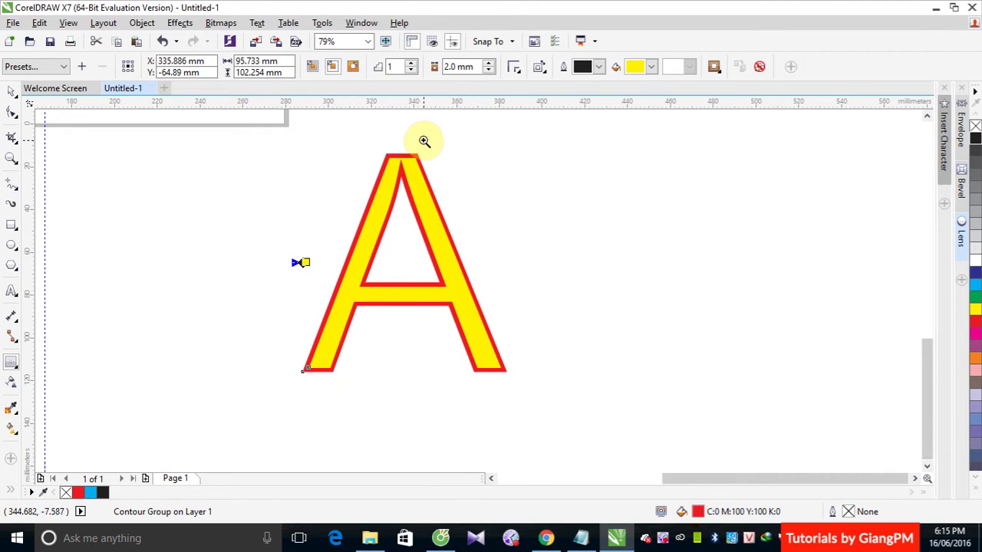
{"action": "left_click", "coordinate": [412, 65]}
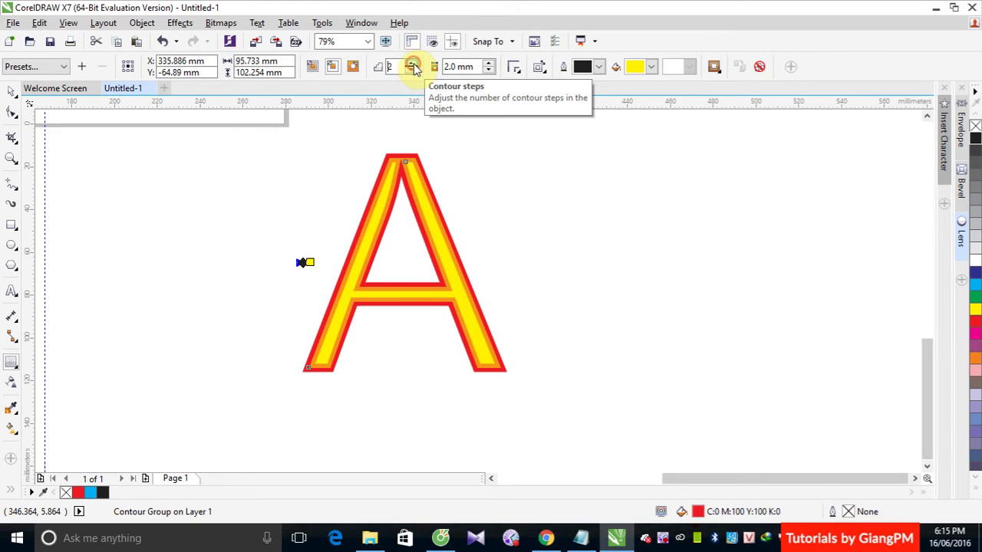
- Switch the letter's contour to the outside and increase it to 4 steps
{"action": "left_click", "coordinate": [352, 67]}
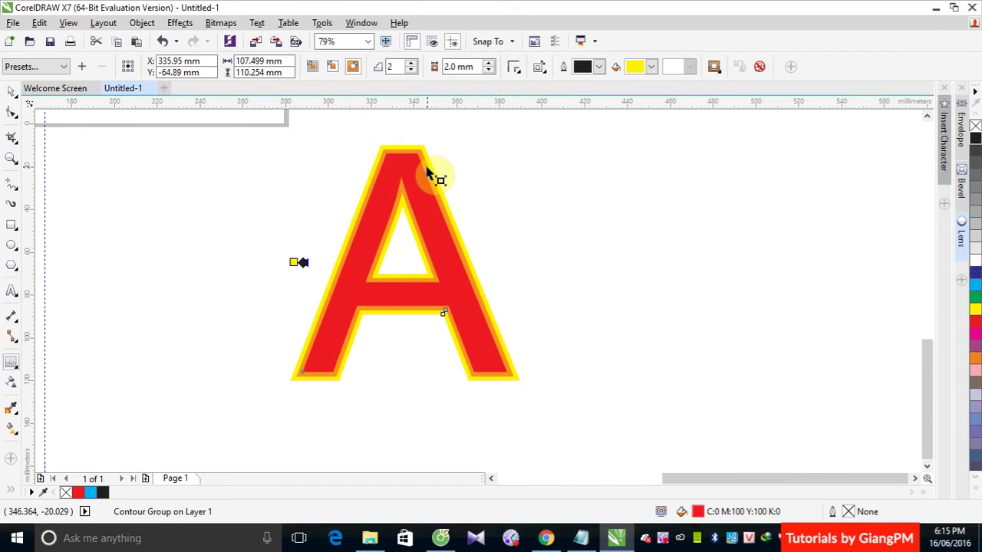
{"action": "left_click", "coordinate": [412, 64]}
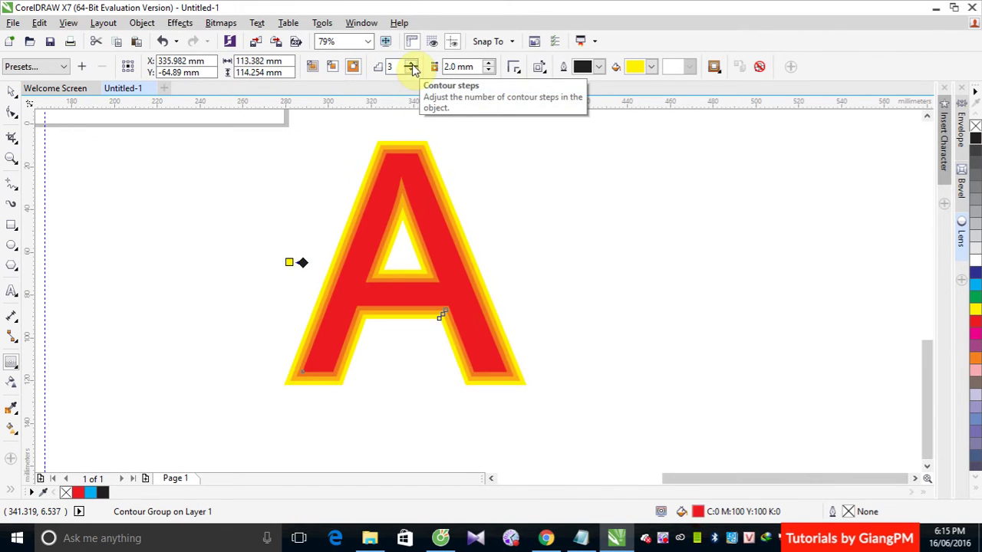
{"action": "left_click", "coordinate": [412, 64]}
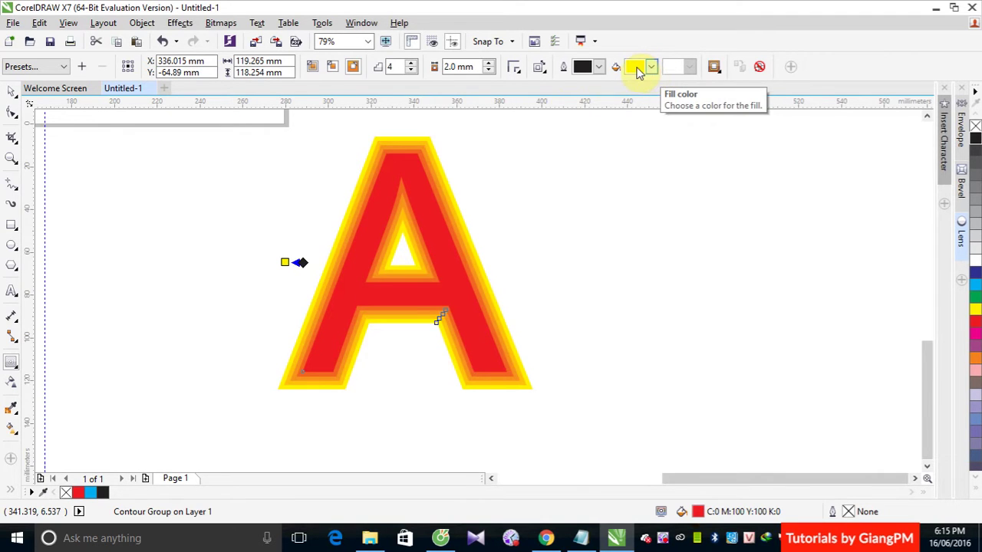
- Reduce the outside contour to 1 step and raise it back to 4 steps
{"action": "double_click", "coordinate": [389, 67]}
{"action": "type", "text": "1"}
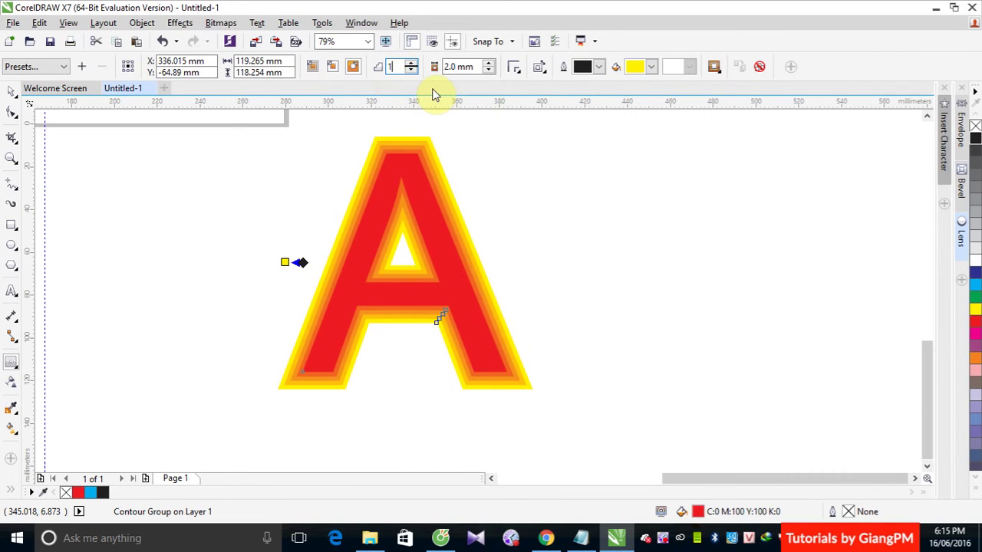
{"action": "key", "text": "Return"}
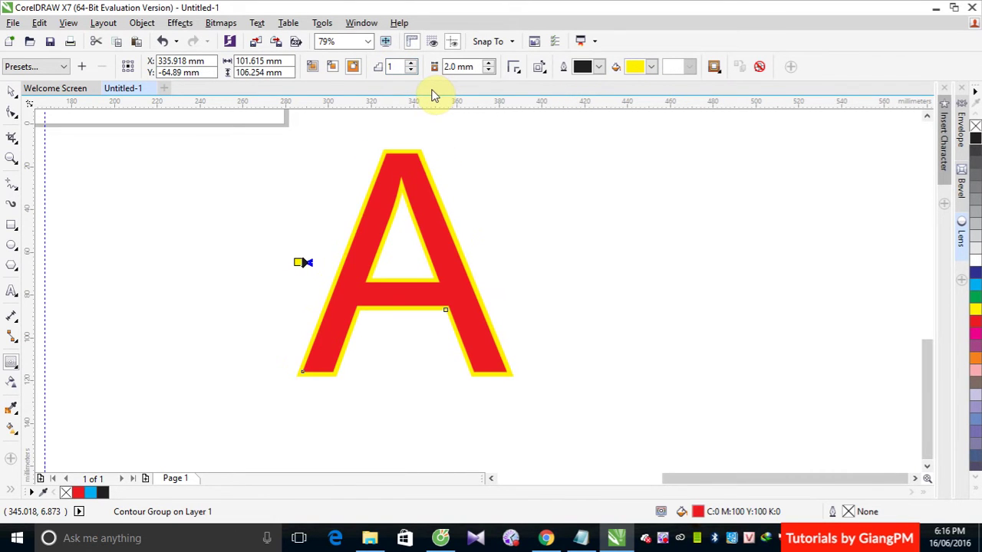
{"action": "left_click", "coordinate": [411, 63]}
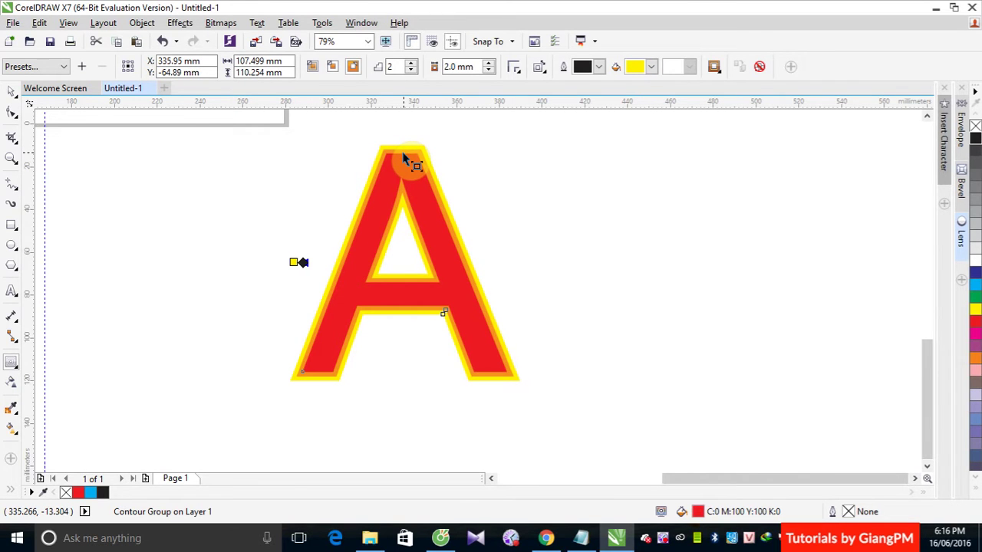
{"action": "left_click", "coordinate": [411, 63]}
{"action": "left_click", "coordinate": [411, 64]}
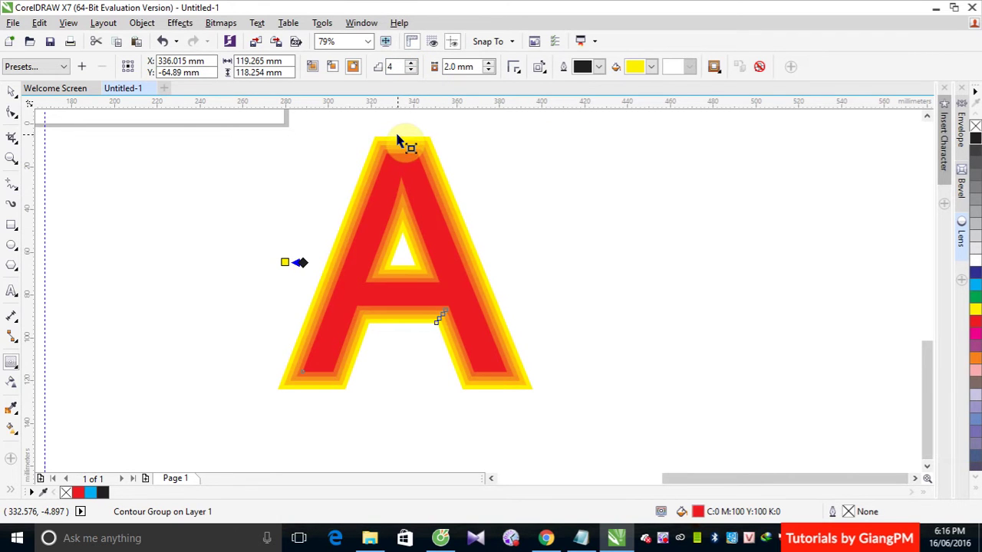
- Increase the outside contour's offset to 5.5 mm
{"action": "left_click", "coordinate": [488, 64]}
{"action": "left_click", "coordinate": [489, 64]}
{"action": "left_click", "coordinate": [489, 63]}
{"action": "left_click", "coordinate": [489, 64]}
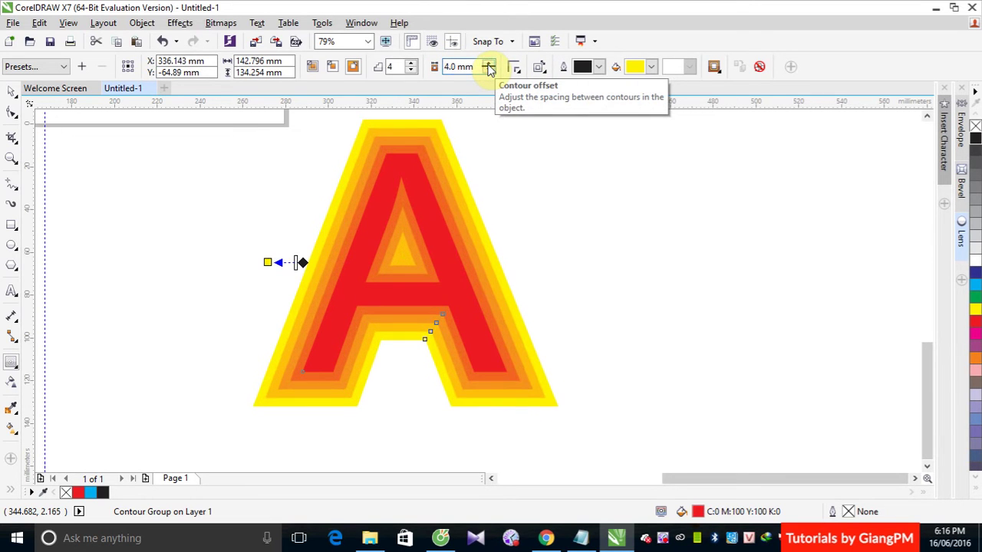
{"action": "left_click", "coordinate": [489, 64]}
{"action": "left_click", "coordinate": [489, 64]}
{"action": "left_click", "coordinate": [489, 64]}
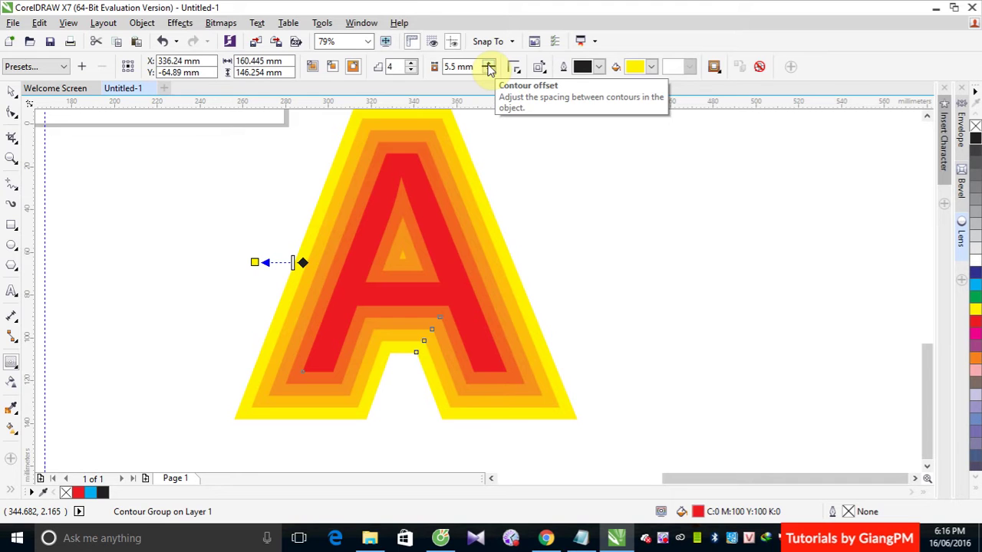
- Switch the letter's contour to the inside and reduce its offset to 1.0 mm
{"action": "left_click", "coordinate": [333, 69]}
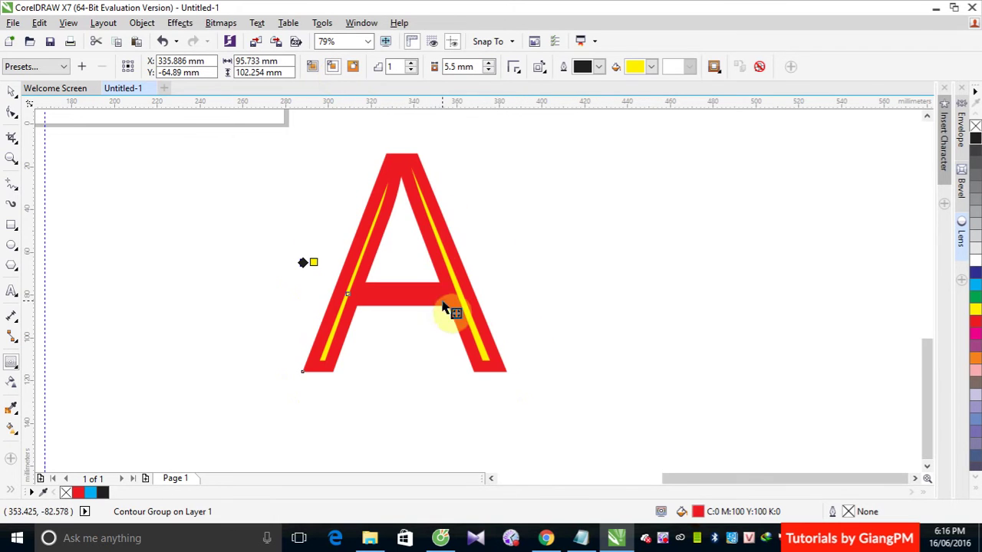
{"action": "left_click_drag", "start_coordinate": [491, 70], "coordinate": [491, 70]}
{"action": "left_click", "coordinate": [491, 70]}
{"action": "left_click", "coordinate": [491, 71]}
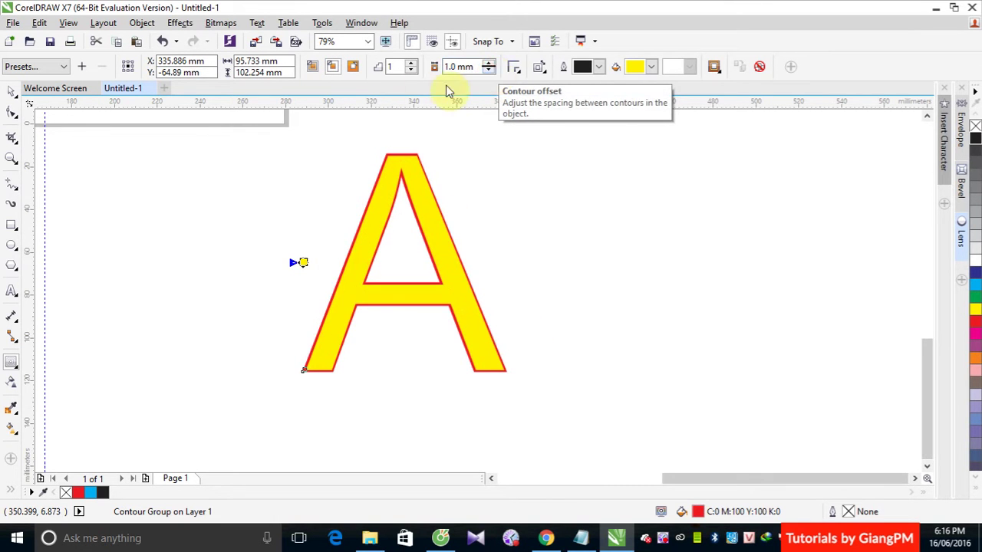
- Increase the inside contour to 6 steps at the 1.0 mm offset
{"action": "left_click", "coordinate": [394, 68]}
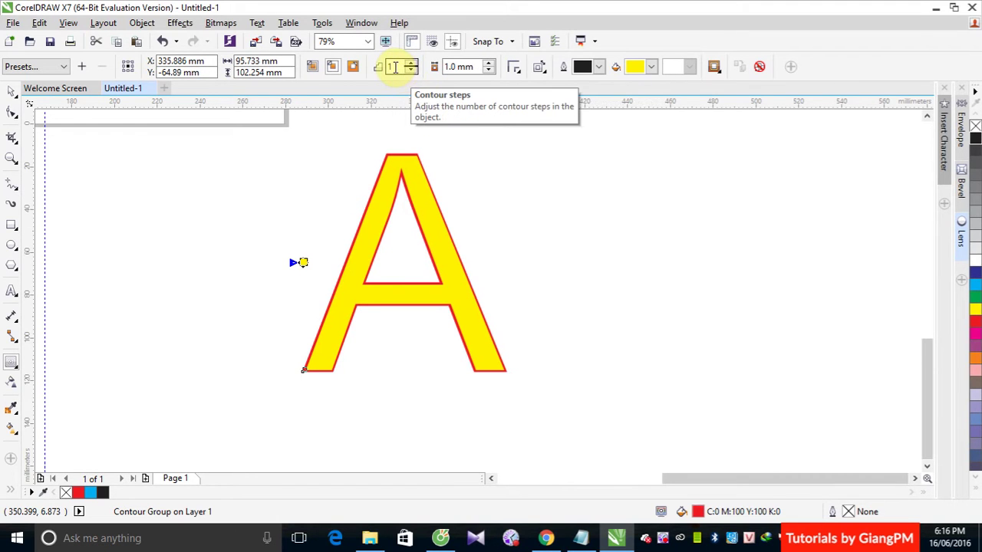
{"action": "double_click", "coordinate": [451, 68]}
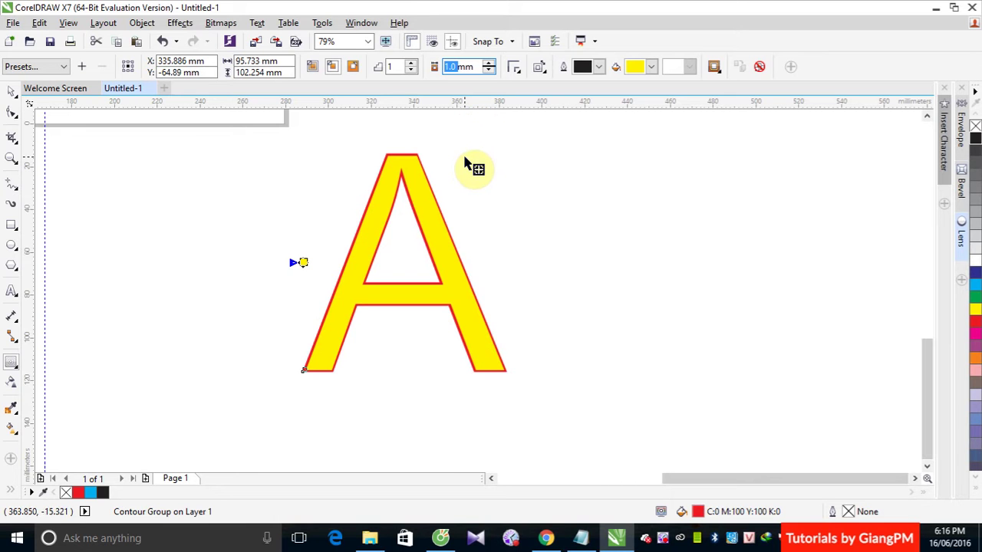
{"action": "left_click", "coordinate": [412, 63]}
{"action": "left_click", "coordinate": [412, 64]}
{"action": "left_click", "coordinate": [412, 64]}
{"action": "left_click", "coordinate": [412, 64]}
{"action": "left_click", "coordinate": [412, 64]}
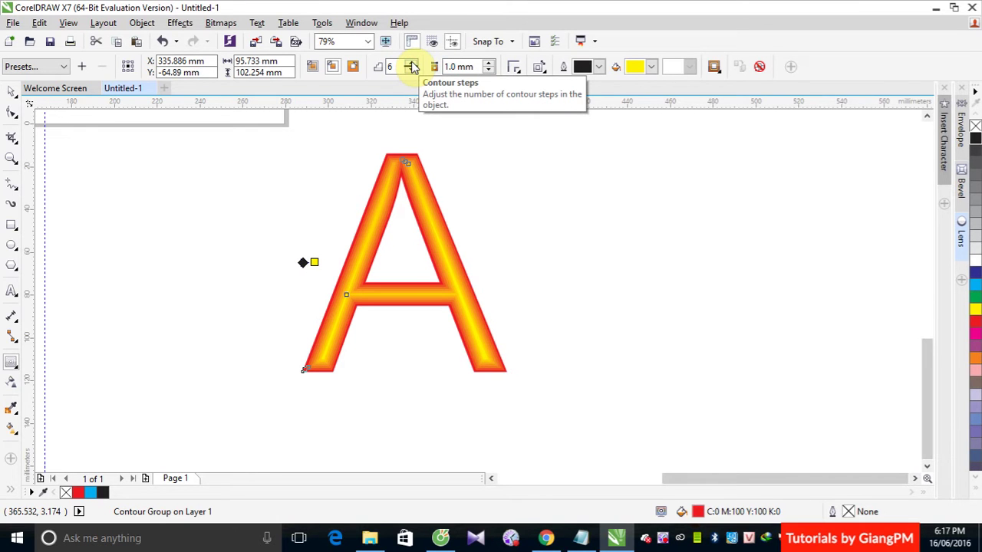
- Reduce the inside contour to 2 steps
{"action": "left_click", "coordinate": [412, 72]}
{"action": "left_click", "coordinate": [411, 71]}
{"action": "left_click", "coordinate": [412, 71]}
{"action": "left_click", "coordinate": [412, 71]}
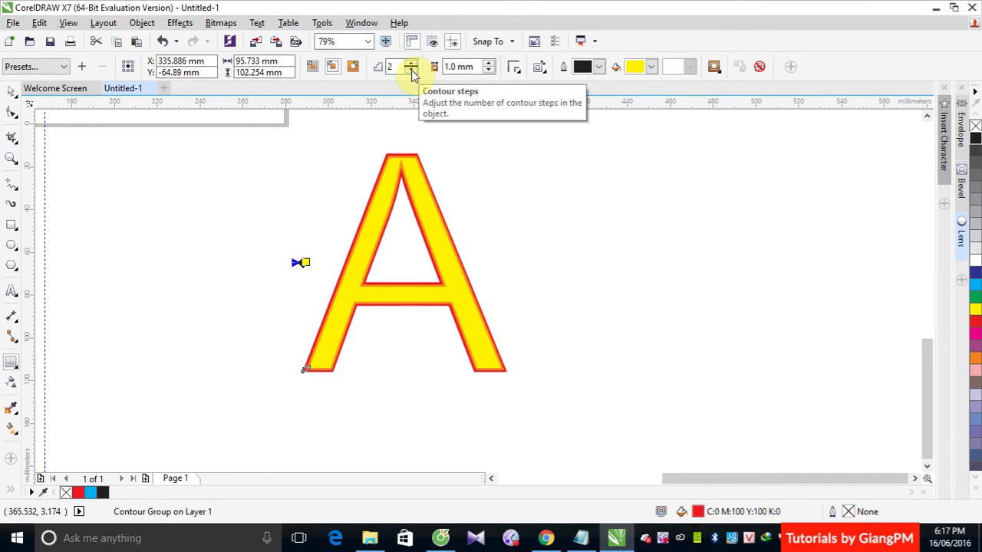
{"action": "left_click", "coordinate": [412, 71]}
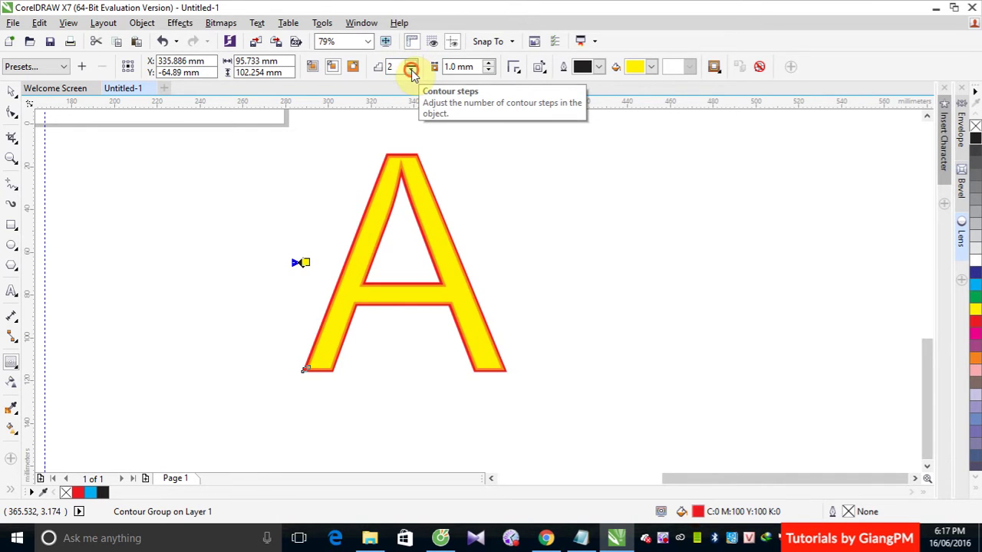
- Try the To center, outside and inside contour directions on the letter, ending with the To center contour
{"action": "left_click", "coordinate": [313, 69]}
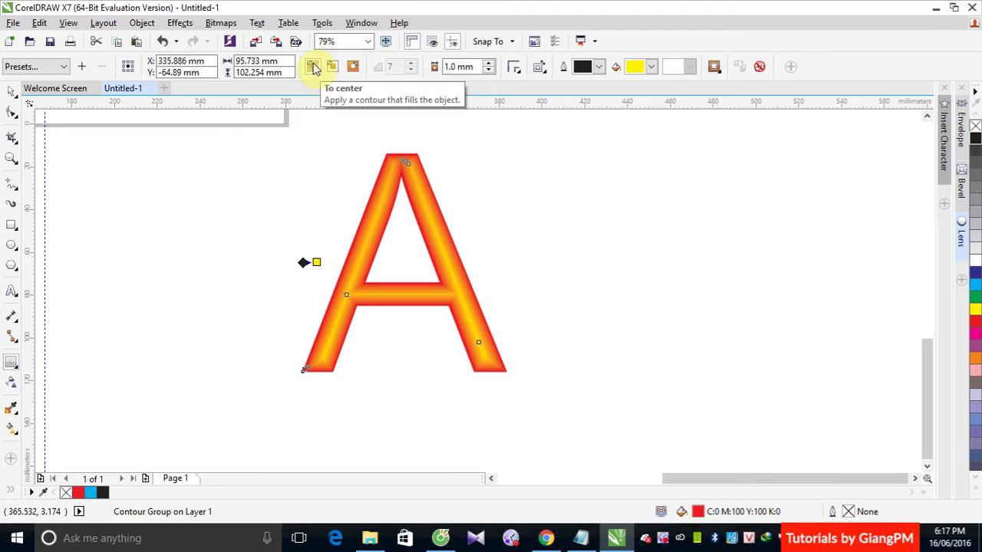
{"action": "left_click", "coordinate": [352, 67]}
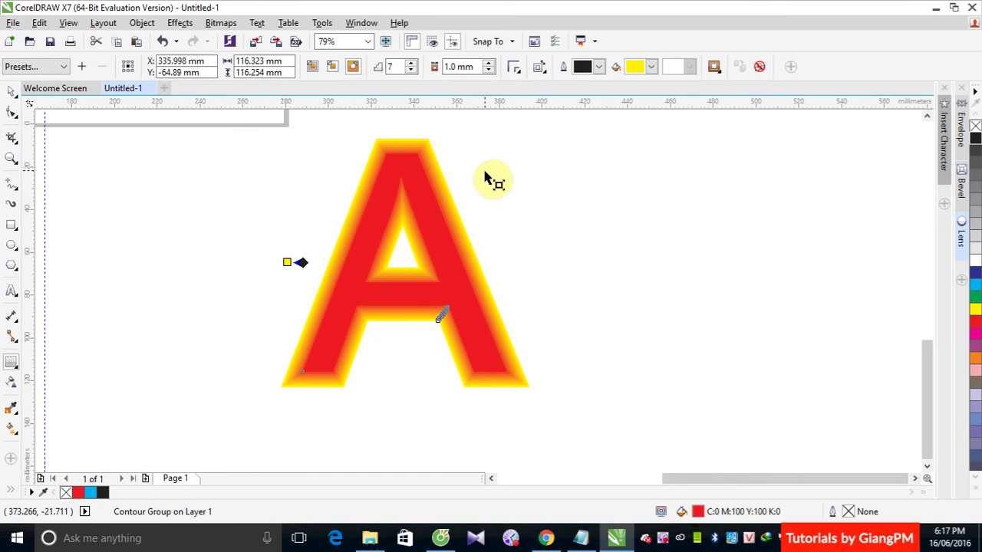
{"action": "left_click", "coordinate": [333, 68]}
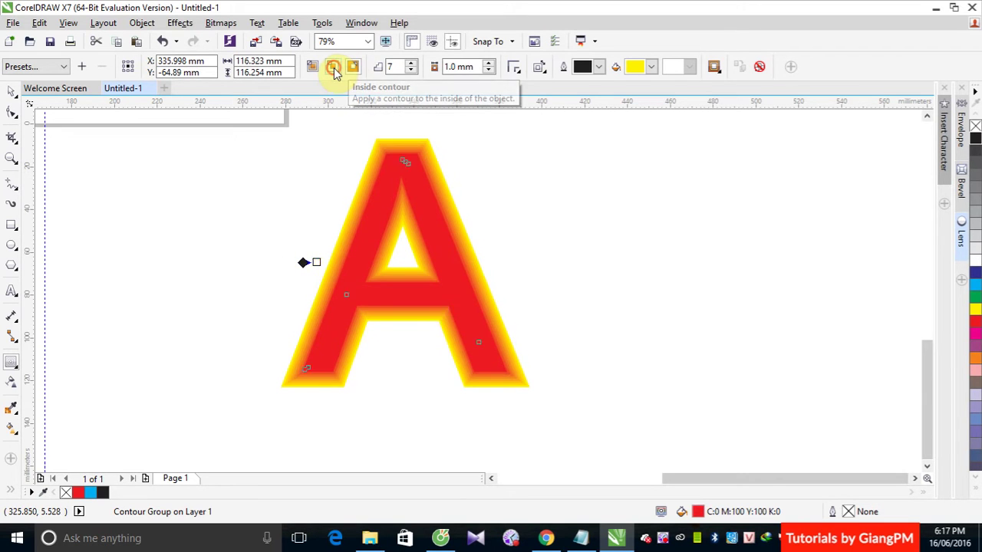
{"action": "left_click", "coordinate": [312, 71]}
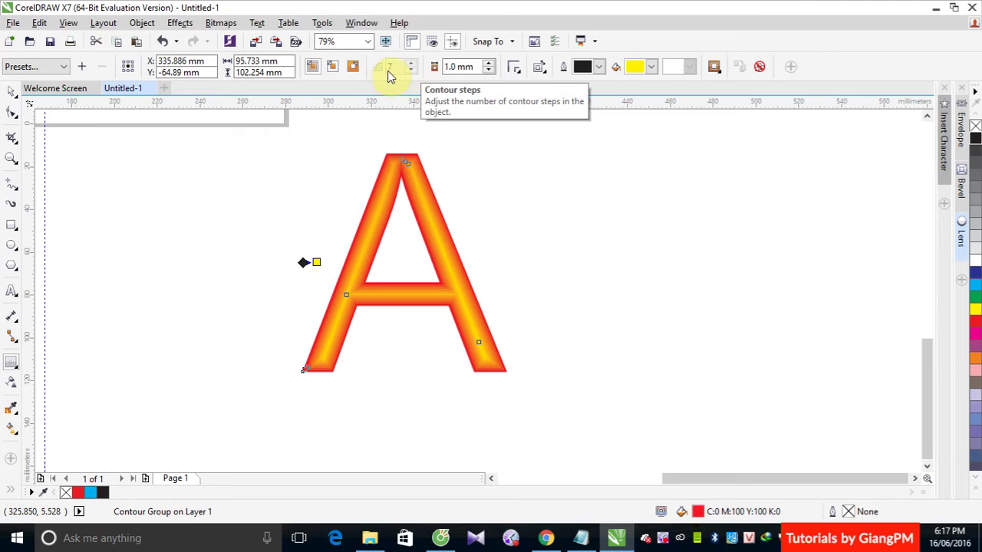
{"action": "double_click", "coordinate": [445, 67]}
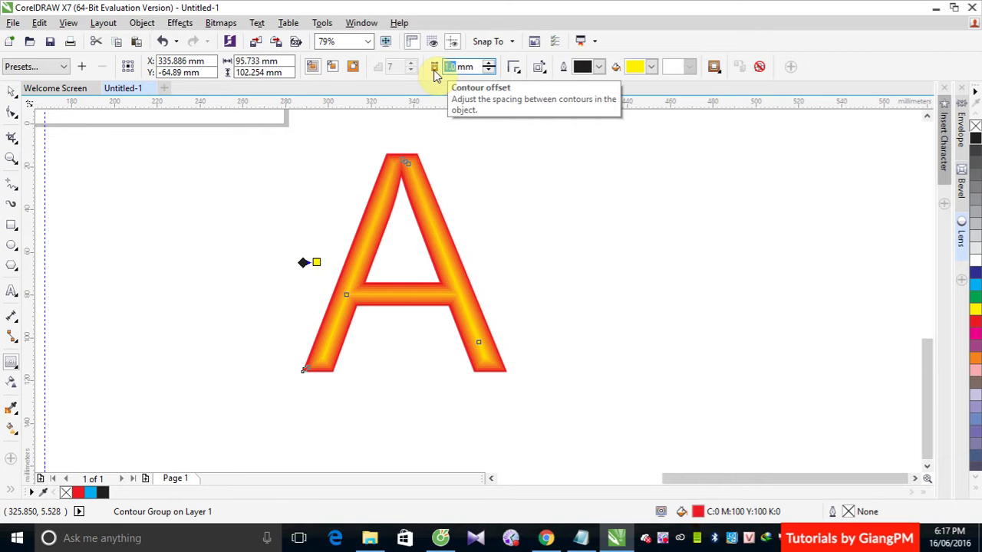
- Return the letter to an inside contour with 2 steps
{"action": "left_click", "coordinate": [336, 67]}
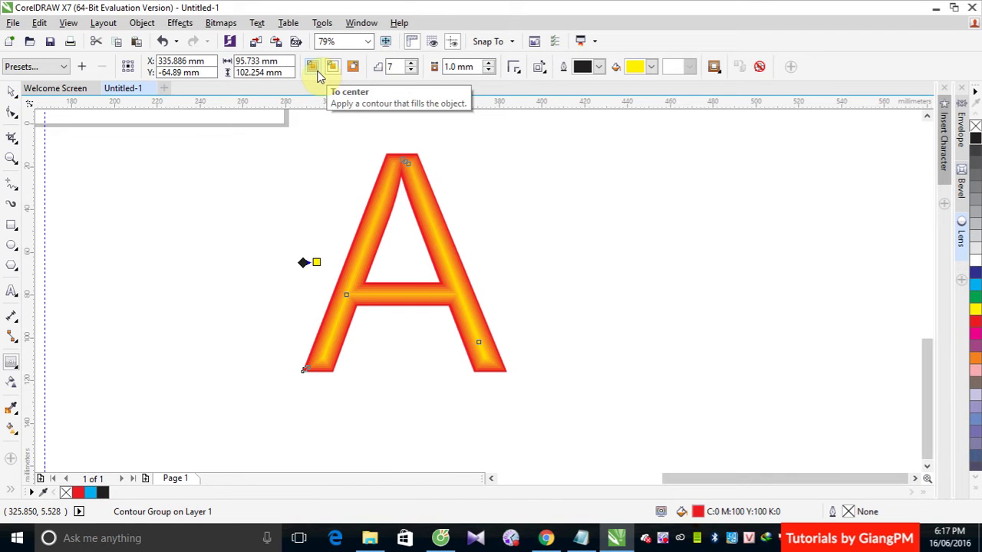
{"action": "left_click", "coordinate": [412, 70]}
{"action": "left_click", "coordinate": [413, 71]}
{"action": "left_click", "coordinate": [413, 71]}
{"action": "left_click", "coordinate": [413, 71]}
{"action": "left_click", "coordinate": [413, 70]}
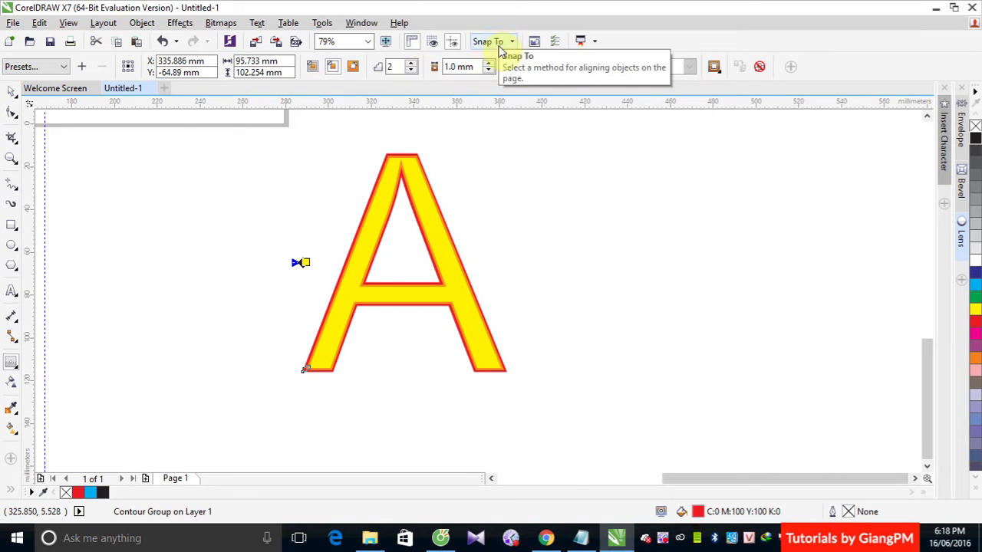
- Switch the letter A to an outside contour with 1 step and a 3.0 mm offset
{"action": "left_click", "coordinate": [352, 67]}
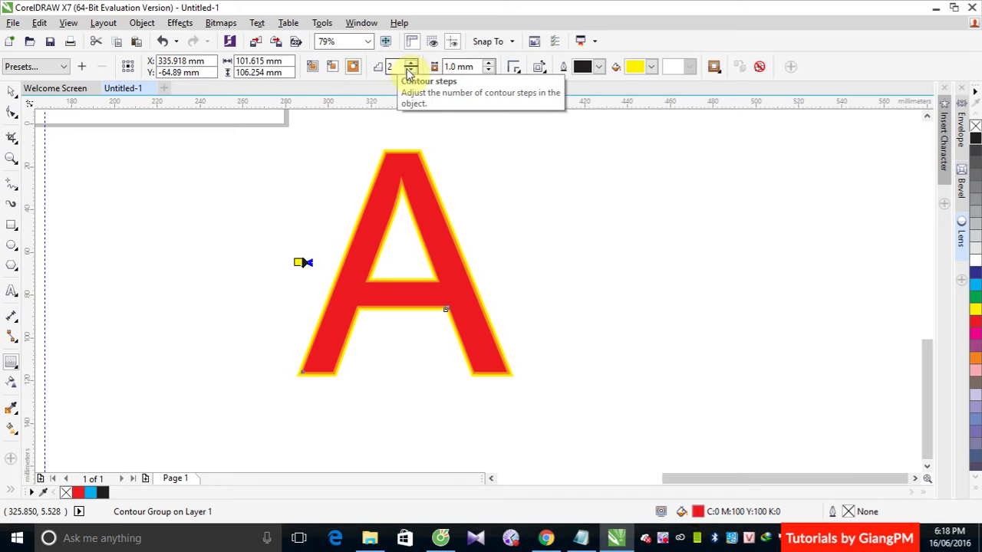
{"action": "left_click", "coordinate": [411, 71]}
{"action": "left_click", "coordinate": [488, 64]}
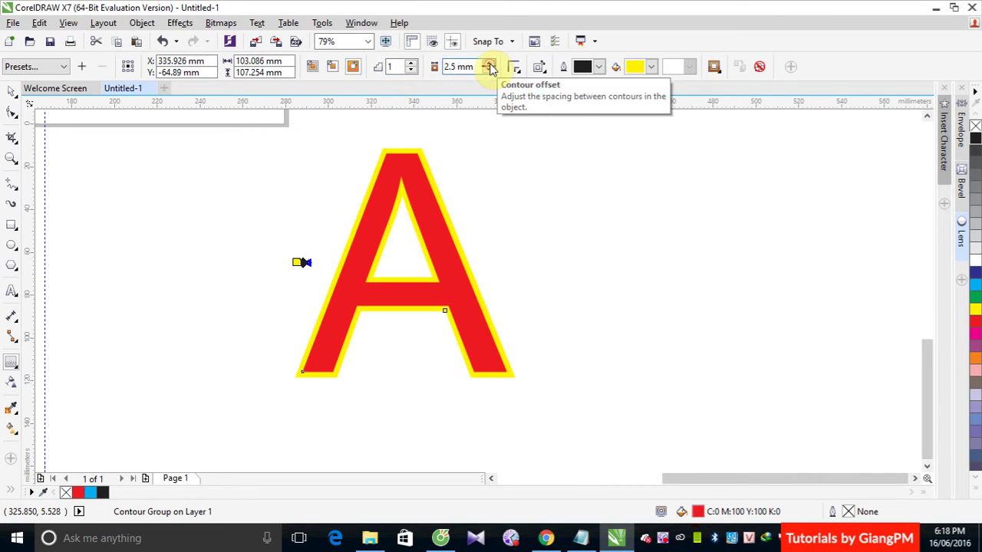
{"action": "left_click", "coordinate": [488, 63]}
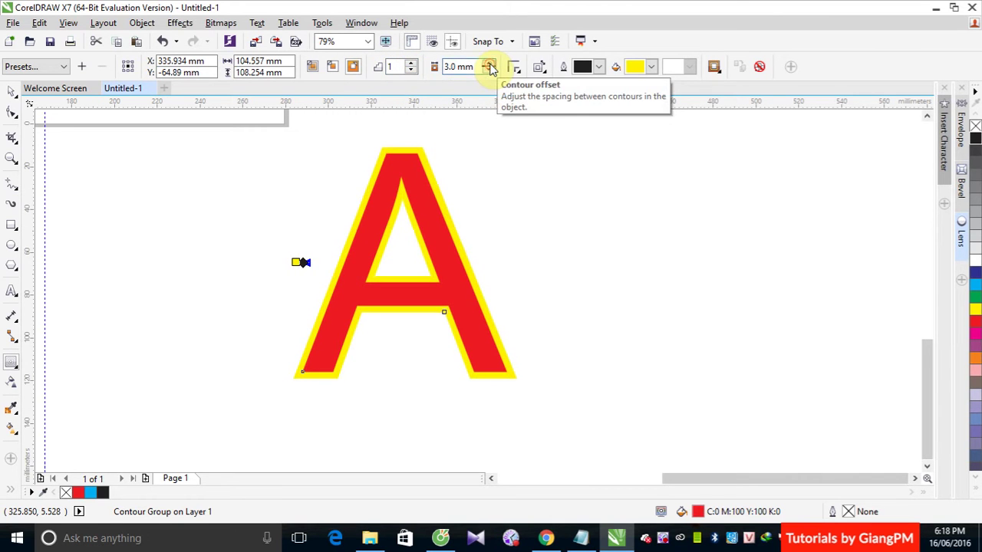
- Select the letter A and move it together with its contour about 114 mm to the right
{"action": "left_click", "coordinate": [12, 92]}
{"action": "left_click", "coordinate": [593, 204]}
{"action": "left_click", "coordinate": [451, 262]}
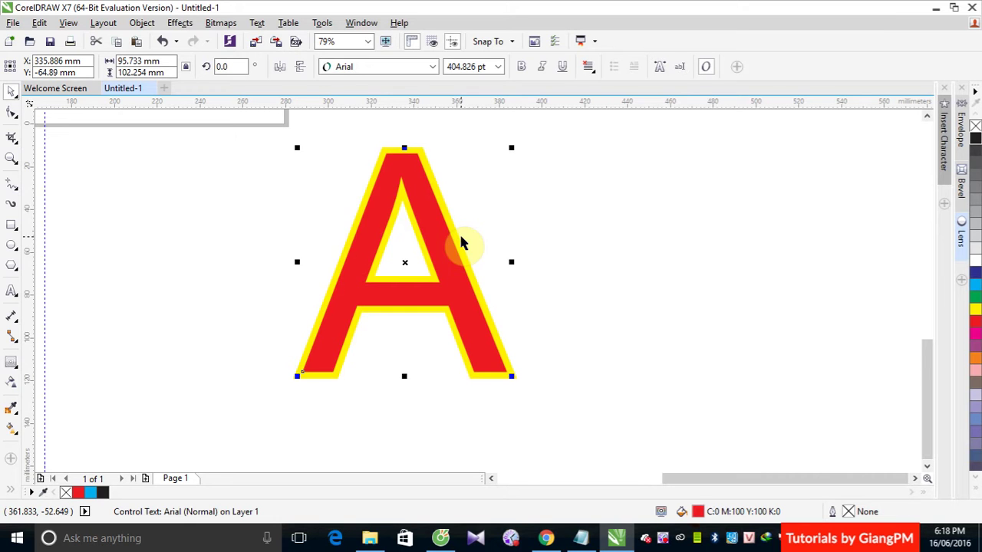
{"action": "left_click", "coordinate": [536, 213]}
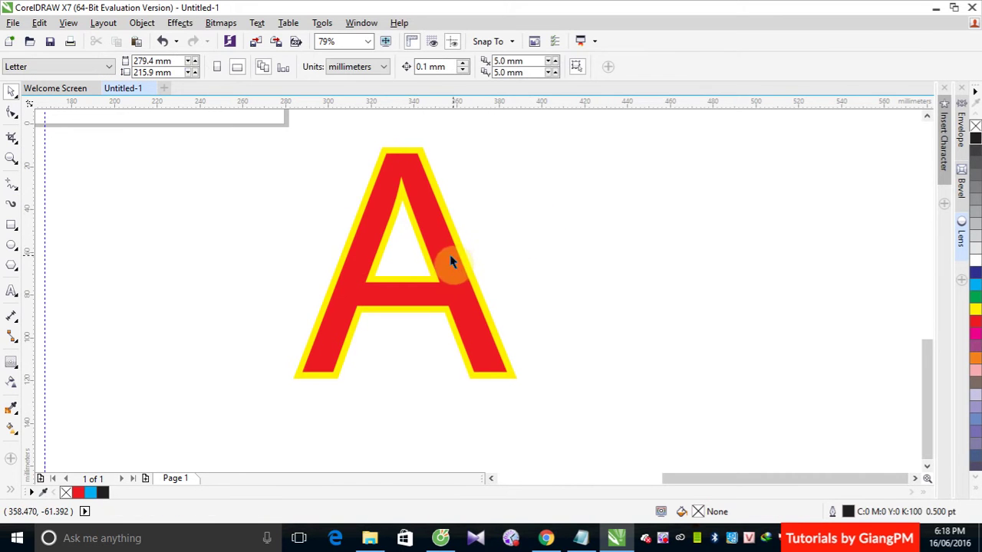
{"action": "left_click_drag", "start_coordinate": [450, 255], "coordinate": [693, 246]}
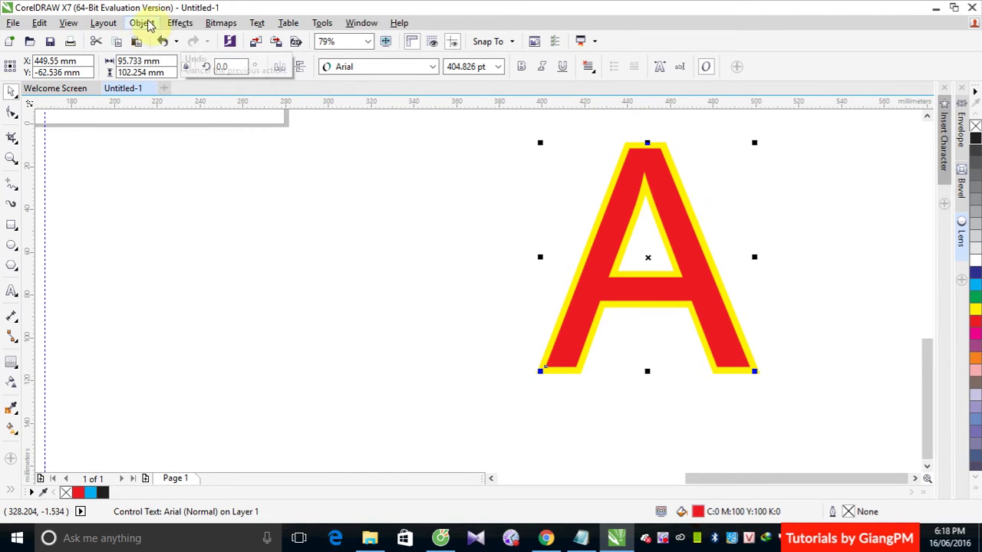
- Move the letter A with its contour about 88 mm back to the left
{"action": "left_click", "coordinate": [180, 22]}
{"action": "mouse_move", "coordinate": [150, 29]}
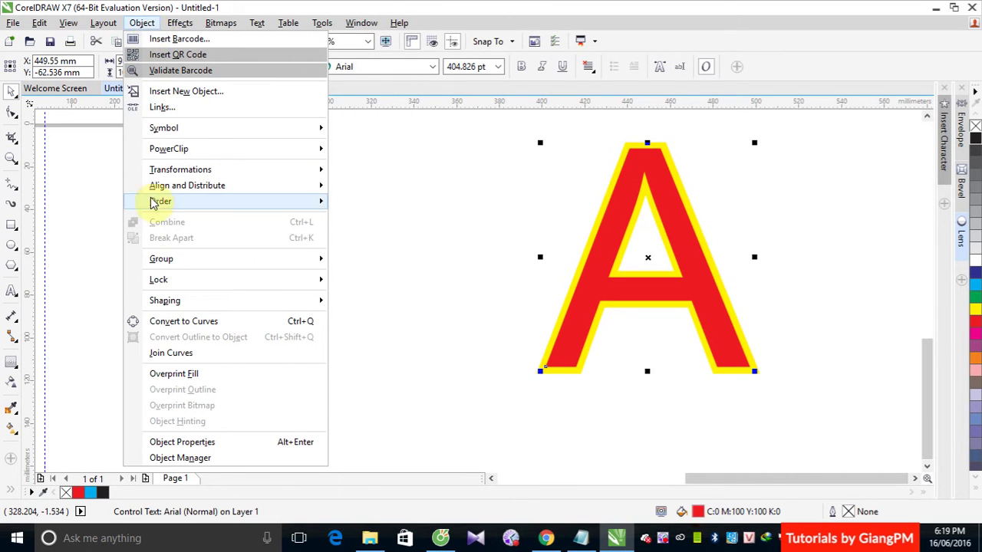
{"action": "left_click", "coordinate": [734, 201]}
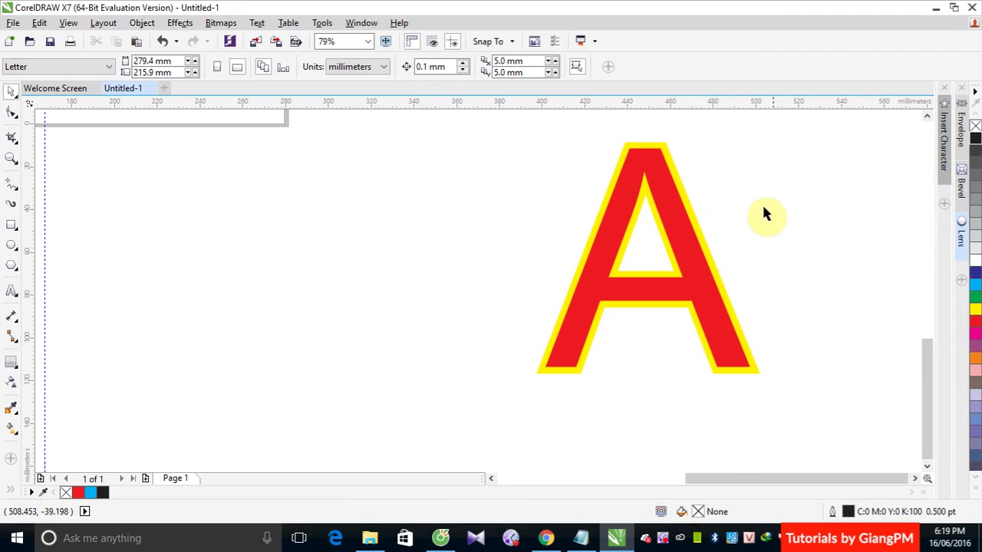
{"action": "left_click_drag", "start_coordinate": [693, 214], "coordinate": [507, 214]}
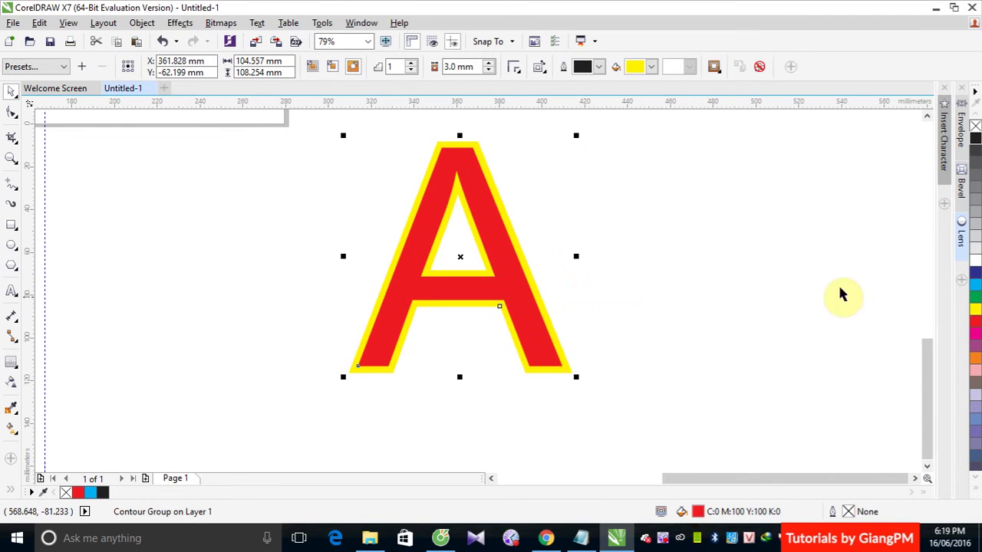
- Select the letter's contour group and break it apart into separate objects
{"action": "left_click", "coordinate": [805, 276]}
{"action": "left_click", "coordinate": [491, 233]}
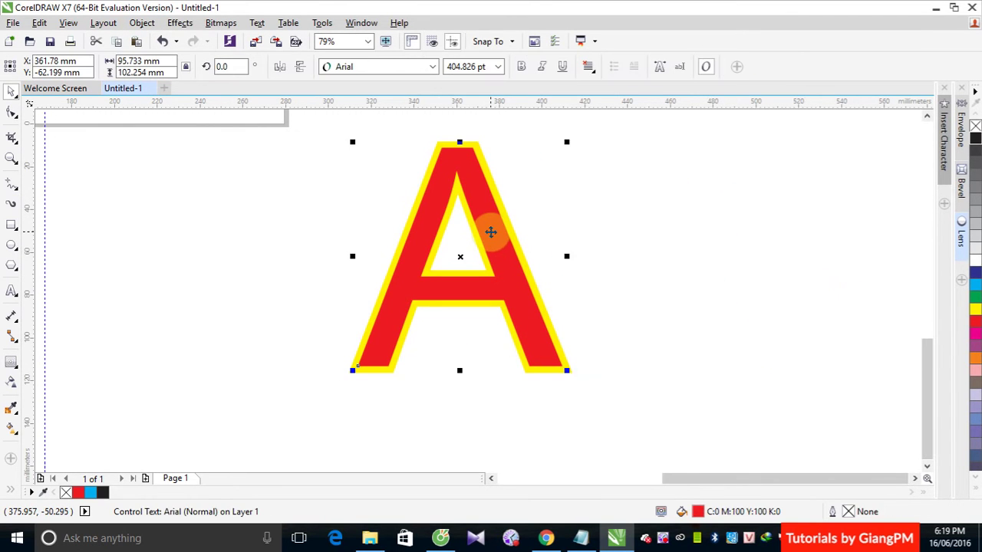
{"action": "left_click", "coordinate": [678, 196]}
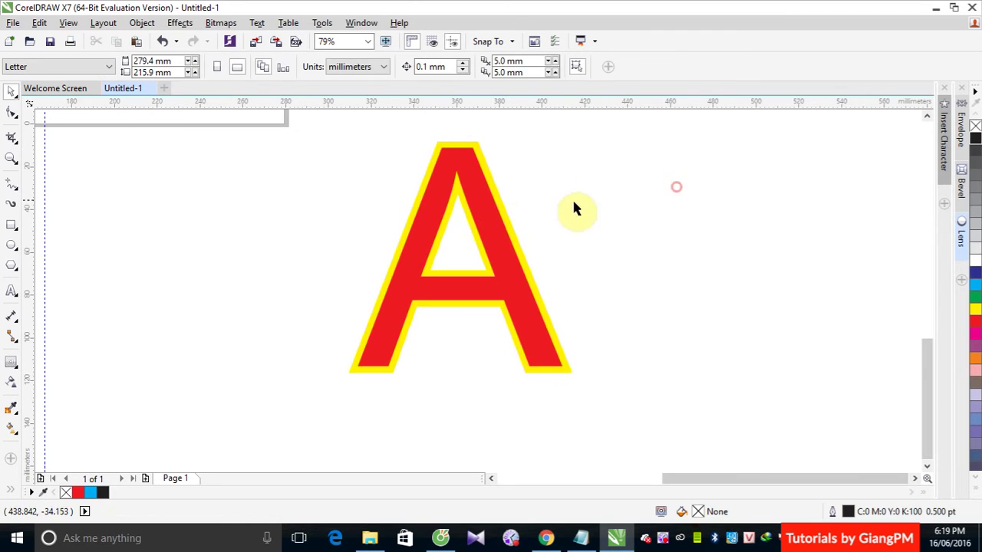
{"action": "left_click", "coordinate": [502, 213]}
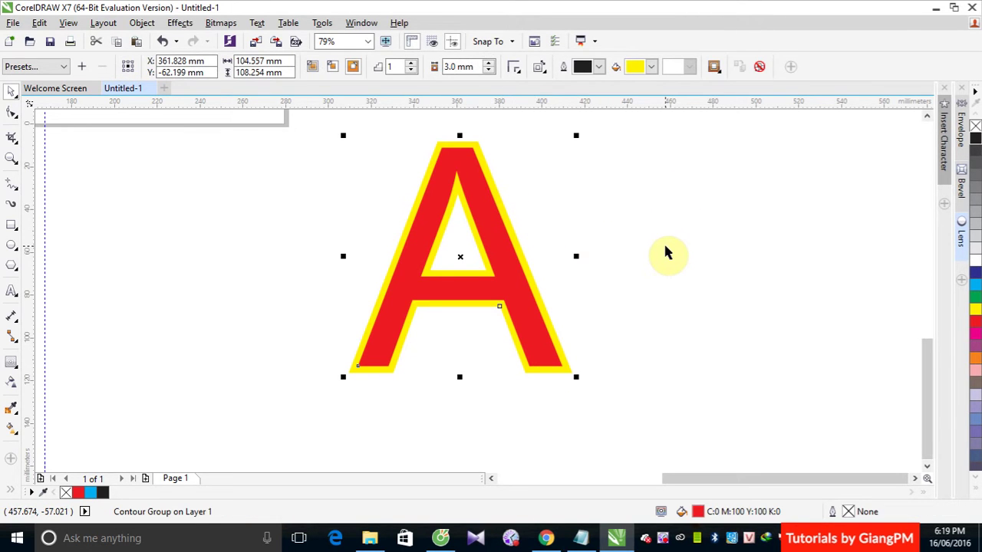
{"action": "left_click", "coordinate": [142, 22]}
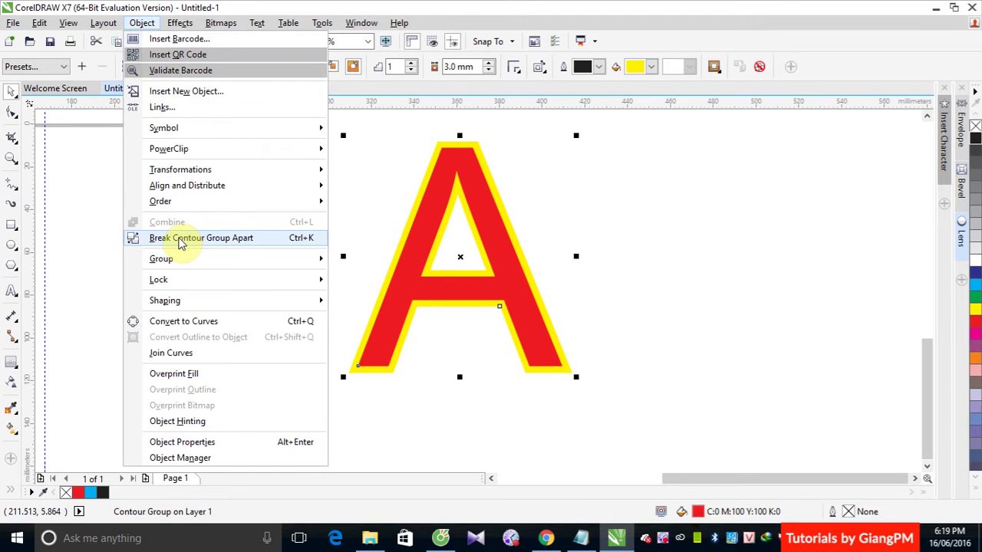
{"action": "left_click", "coordinate": [179, 239]}
- Separate the two parts, moving the red letter to the right and the yellow outline shape to the left
{"action": "left_click_drag", "start_coordinate": [502, 235], "coordinate": [672, 225]}
{"action": "left_click_drag", "start_coordinate": [492, 219], "coordinate": [401, 215]}
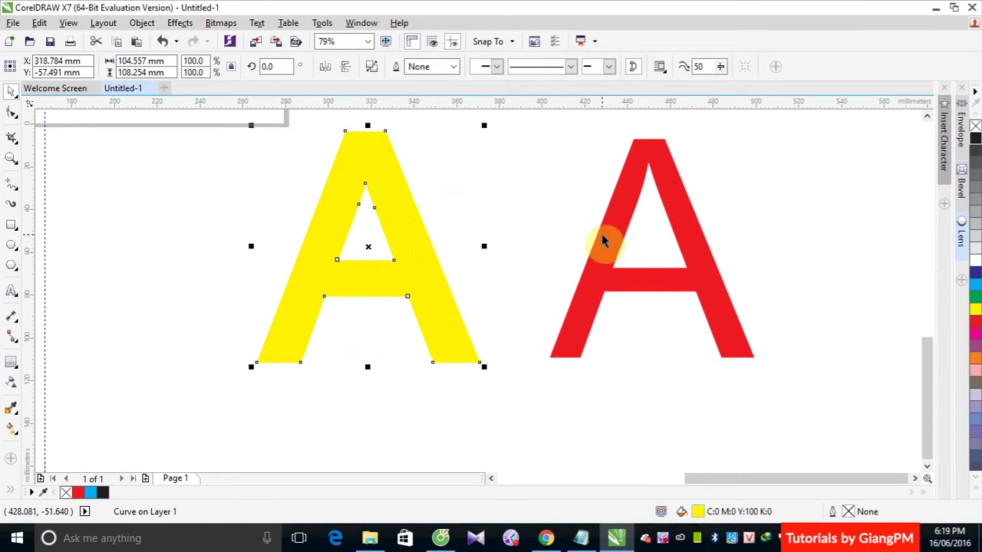
{"action": "left_click_drag", "start_coordinate": [603, 243], "coordinate": [743, 244]}
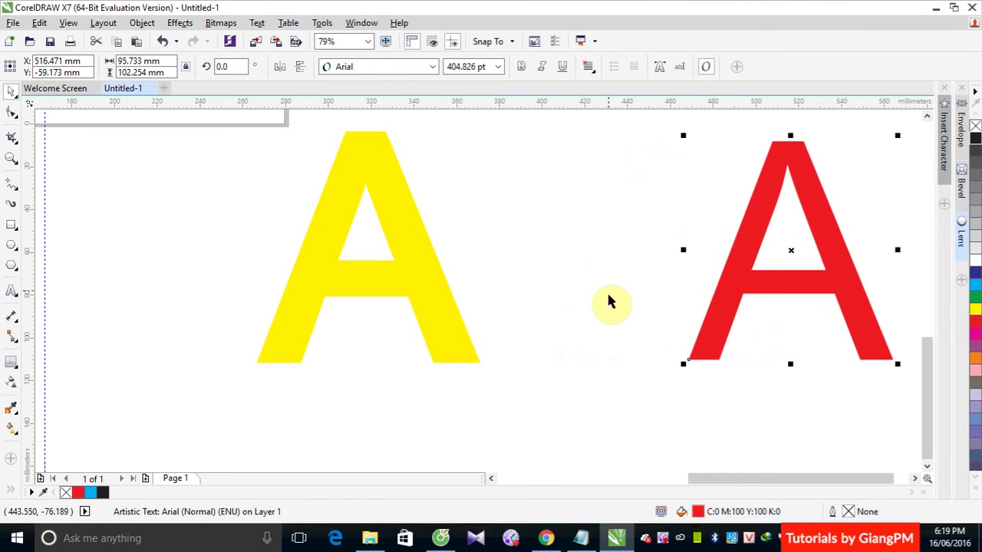
{"action": "left_click_drag", "start_coordinate": [405, 259], "coordinate": [425, 260]}
- Place the red letter over the yellow one and move it clear to the right again
{"action": "key", "text": "ctrl+q"}
{"action": "left_click_drag", "start_coordinate": [844, 263], "coordinate": [420, 258]}
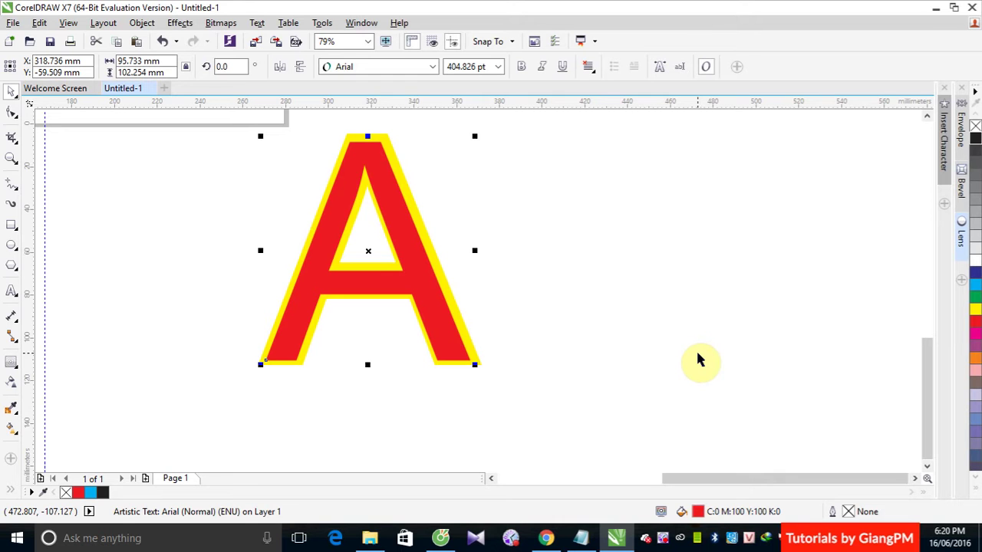
{"action": "left_click_drag", "start_coordinate": [407, 244], "coordinate": [651, 259]}
- Apply an inside contour to the yellow letter A and set the contour fill color to orange
{"action": "left_click", "coordinate": [422, 265]}
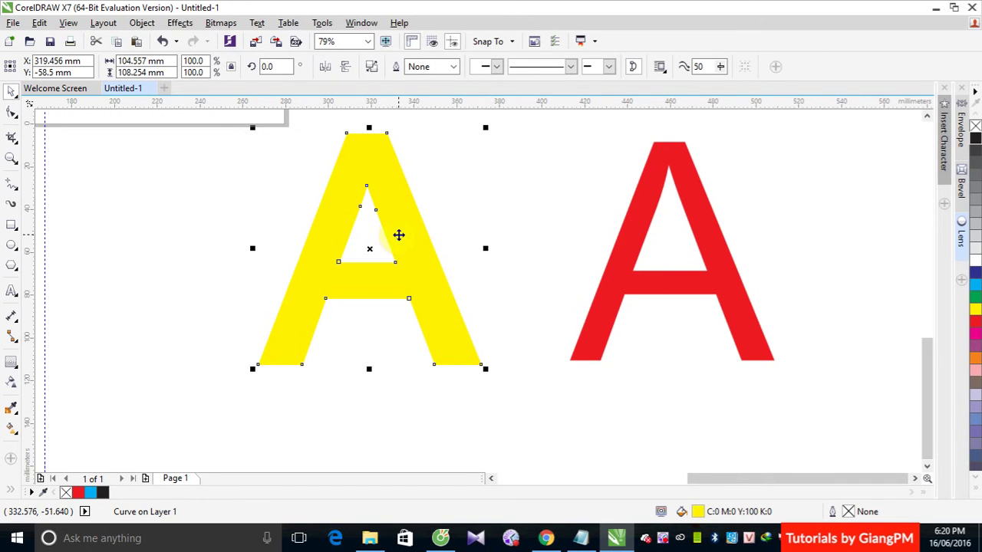
{"action": "left_click", "coordinate": [11, 362]}
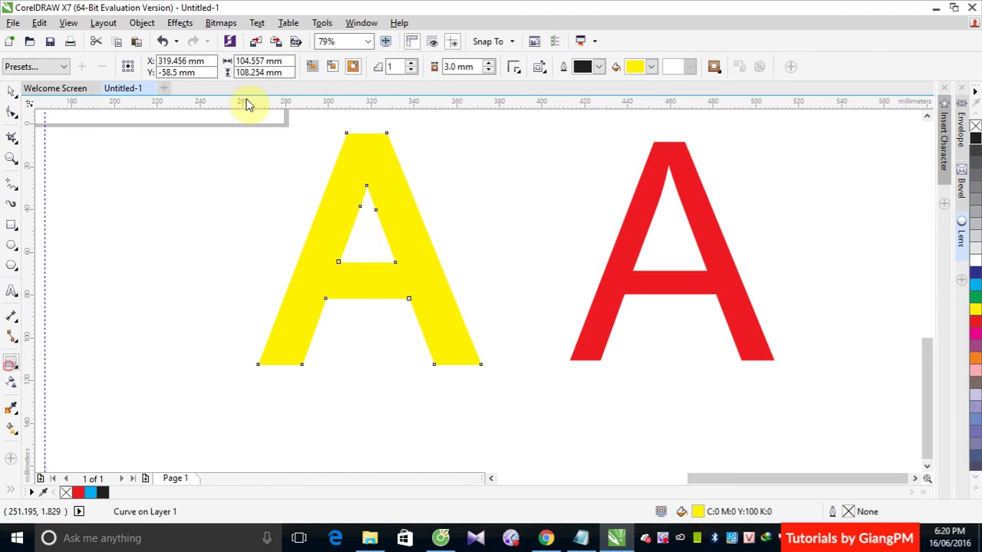
{"action": "left_click", "coordinate": [332, 67]}
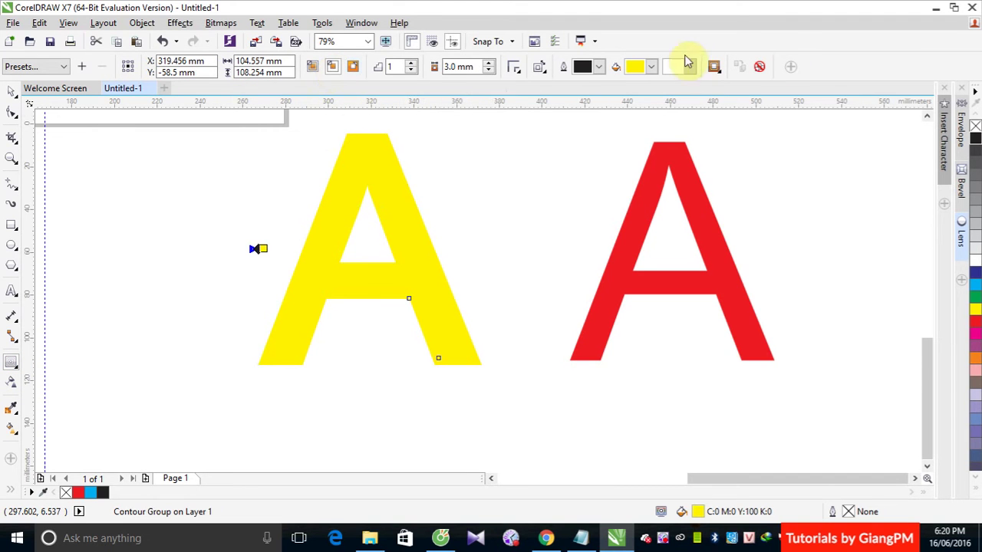
{"action": "left_click", "coordinate": [638, 68]}
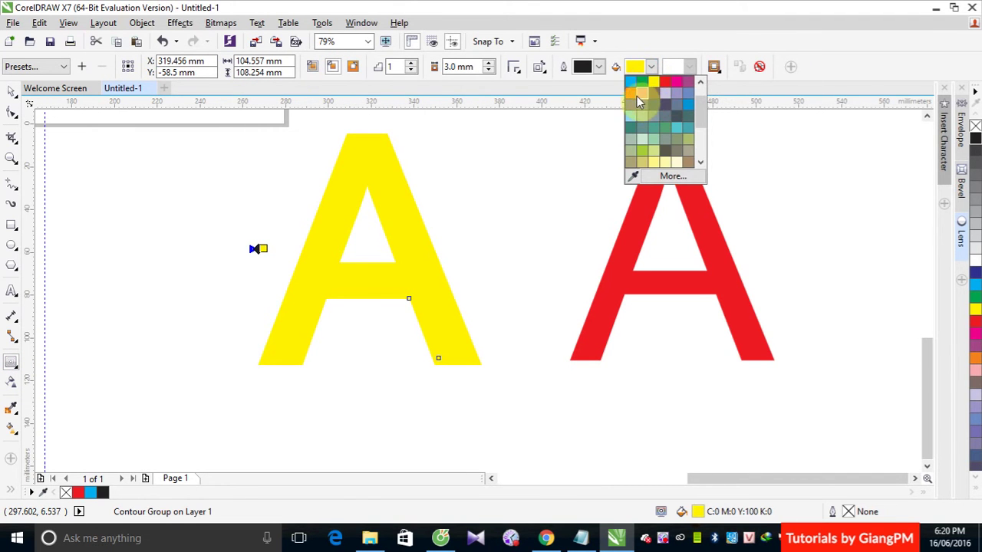
{"action": "left_click", "coordinate": [630, 93]}
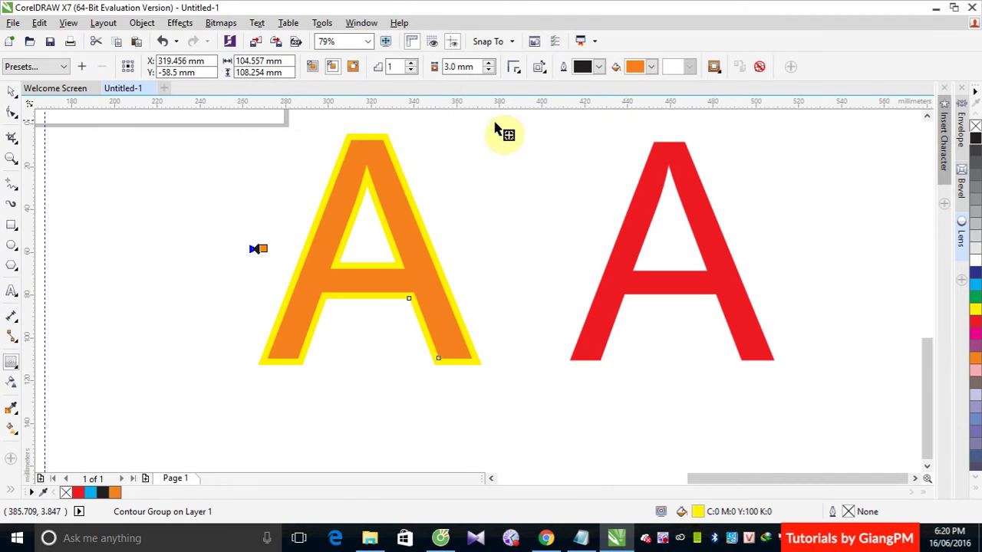
- Set the inside contour's offset to 0.1 mm and increase its steps to 37
{"action": "double_click", "coordinate": [452, 67]}
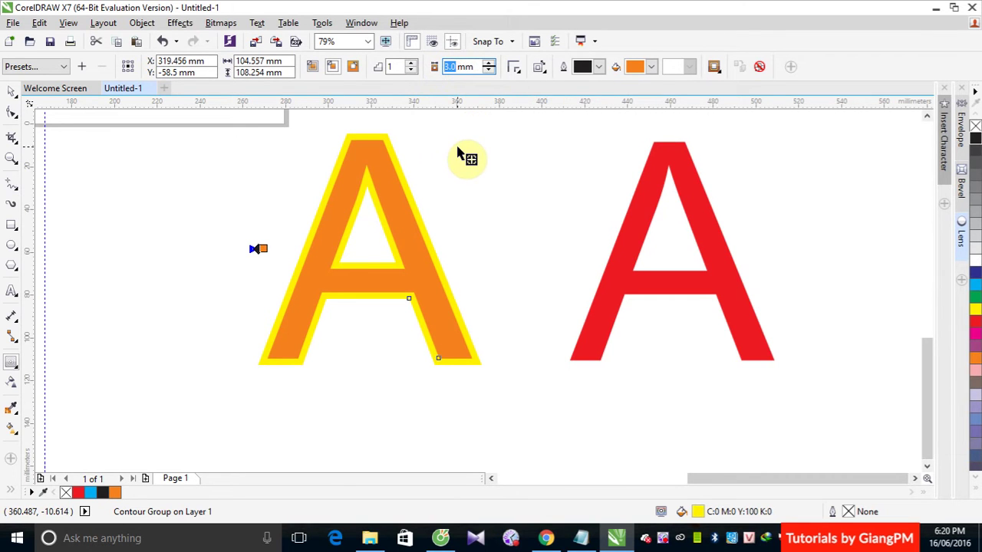
{"action": "type", "text": "0.1"}
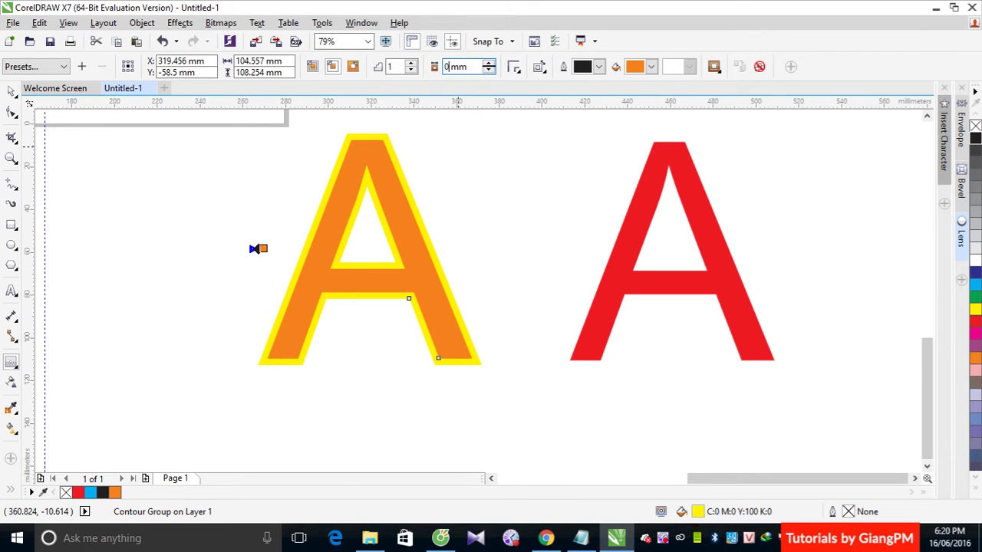
{"action": "left_click", "coordinate": [412, 64]}
{"action": "left_click", "coordinate": [412, 64]}
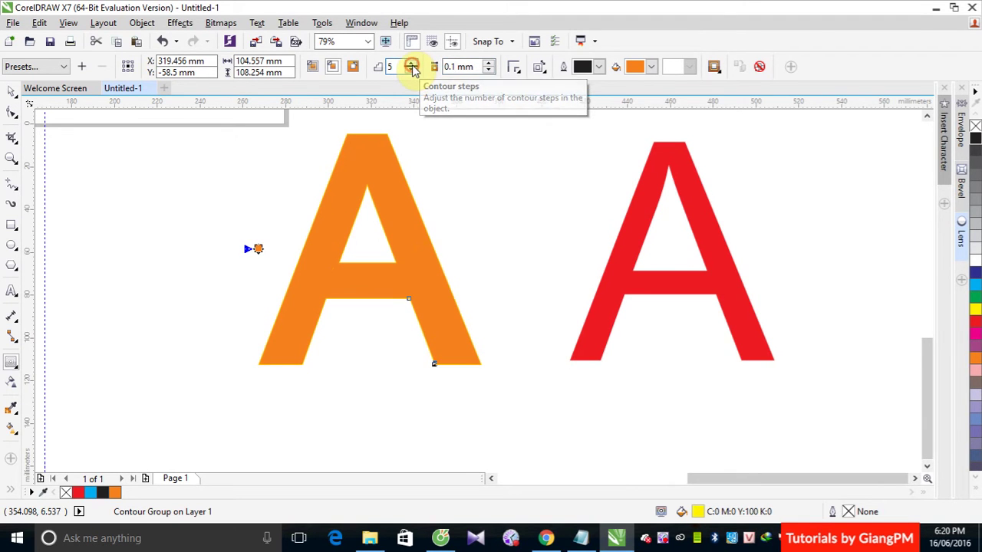
{"action": "left_click", "coordinate": [412, 64]}
{"action": "left_click", "coordinate": [412, 64]}
{"action": "left_click", "coordinate": [412, 64]}
{"action": "left_click", "coordinate": [412, 64]}
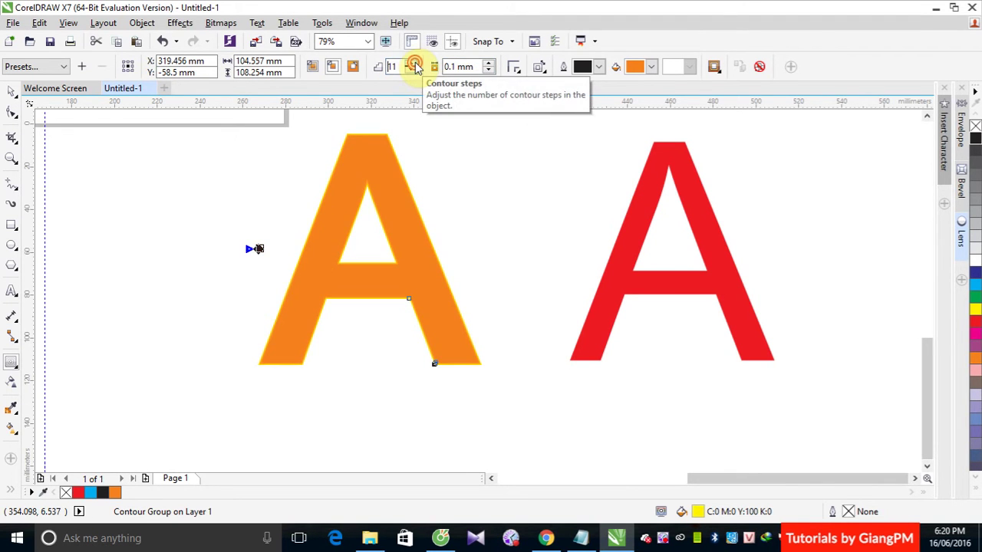
{"action": "left_click", "coordinate": [412, 64]}
{"action": "left_click", "coordinate": [411, 64]}
{"action": "left_click", "coordinate": [412, 63]}
{"action": "left_click", "coordinate": [412, 64]}
{"action": "left_click", "coordinate": [412, 64]}
{"action": "left_click", "coordinate": [412, 64]}
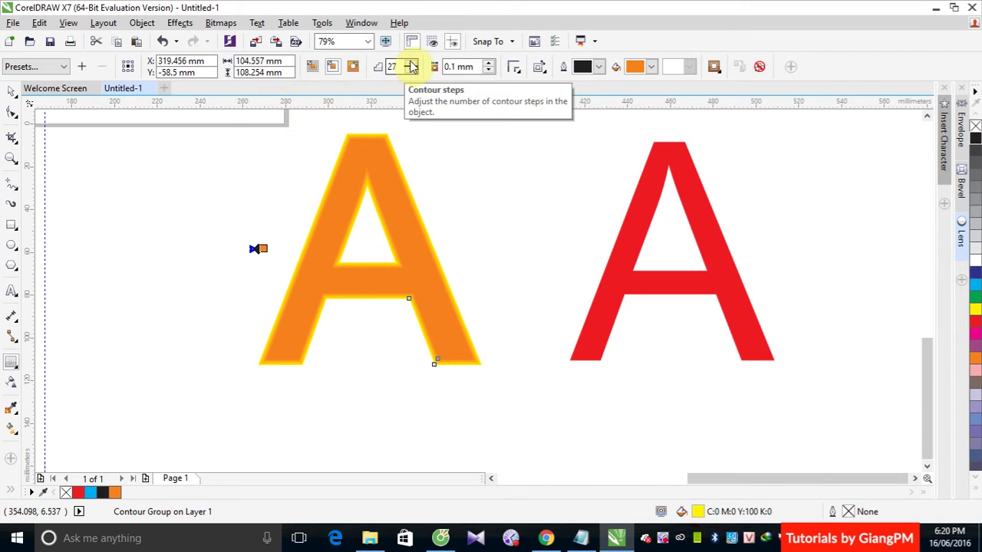
{"action": "left_click", "coordinate": [412, 63]}
{"action": "left_click", "coordinate": [412, 63]}
{"action": "left_click", "coordinate": [412, 63]}
{"action": "left_click", "coordinate": [412, 64]}
{"action": "left_click", "coordinate": [412, 64]}
{"action": "left_click", "coordinate": [412, 63]}
{"action": "left_click", "coordinate": [412, 64]}
{"action": "left_click", "coordinate": [412, 64]}
{"action": "left_click", "coordinate": [412, 63]}
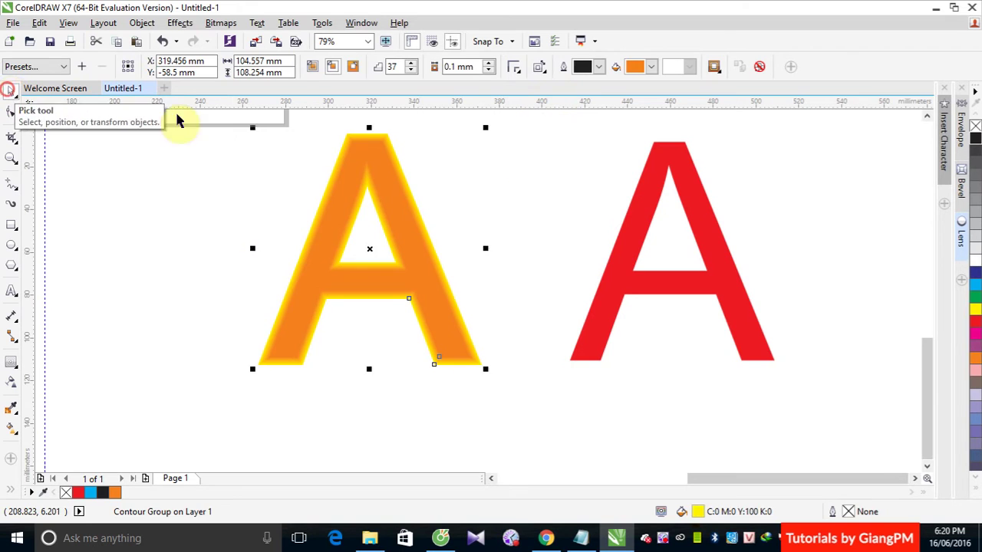
- Select the contoured yellow letter A and change its object fill to orange
{"action": "left_click", "coordinate": [443, 144]}
{"action": "left_click", "coordinate": [402, 173]}
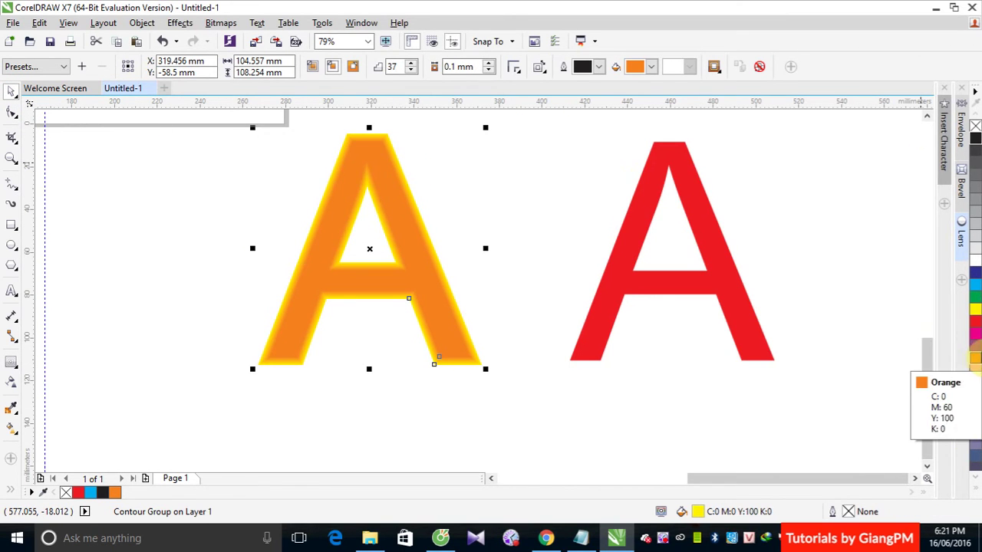
{"action": "left_click", "coordinate": [975, 357]}
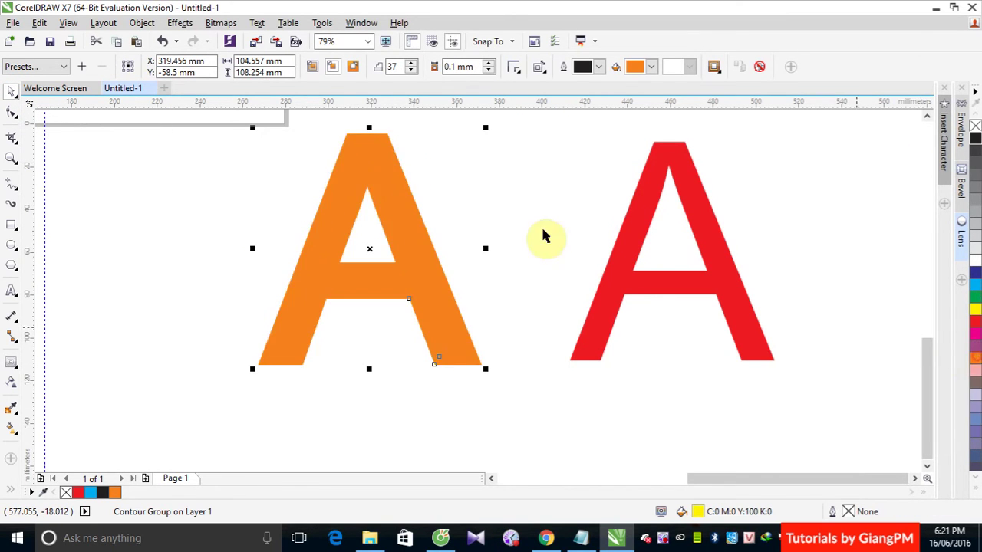
- Set the orange letter's contour fill color to yellow and its contour direction to To center
{"action": "left_click", "coordinate": [406, 226]}
{"action": "left_click", "coordinate": [653, 67]}
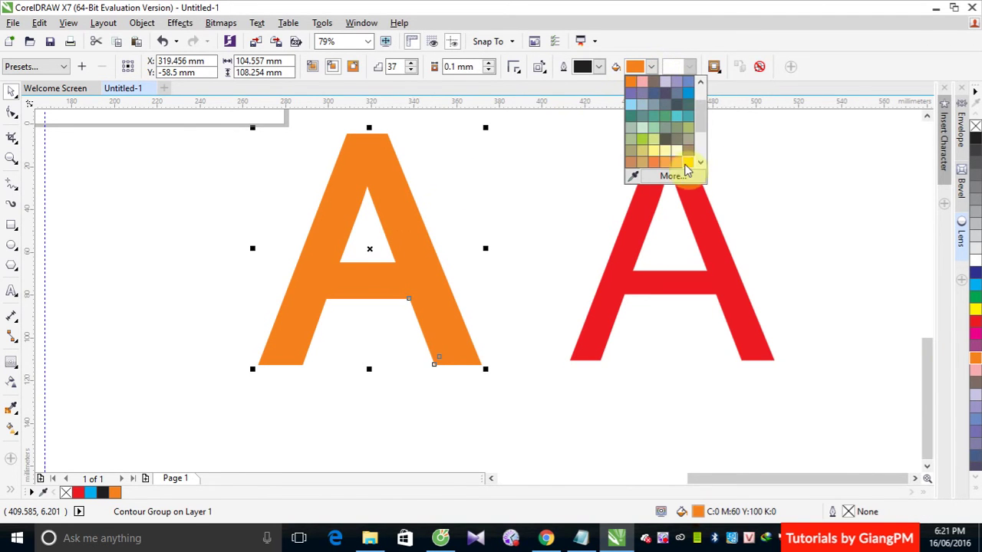
{"action": "left_click_drag", "start_coordinate": [701, 136], "coordinate": [701, 88]}
{"action": "left_click", "coordinate": [657, 105]}
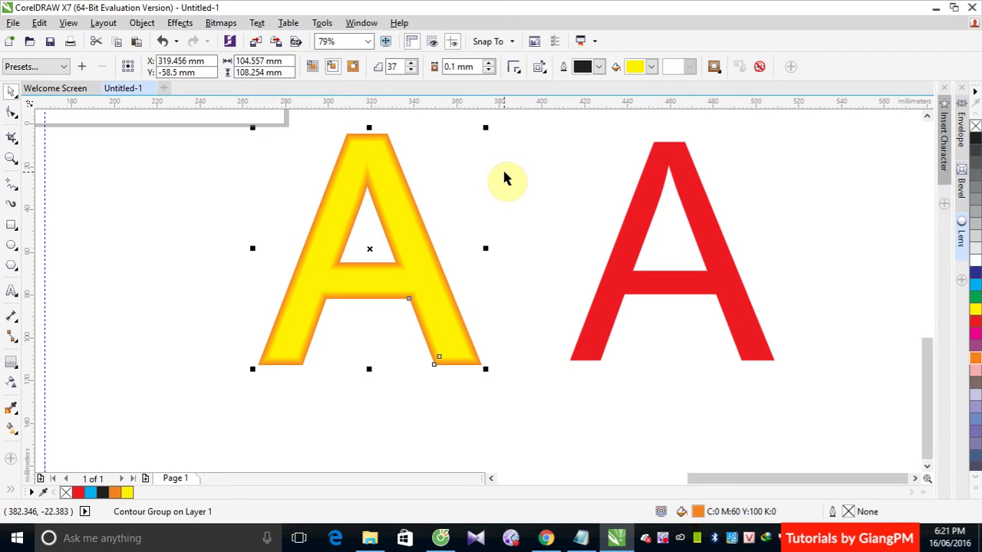
{"action": "left_click", "coordinate": [312, 69]}
{"action": "left_click", "coordinate": [512, 191]}
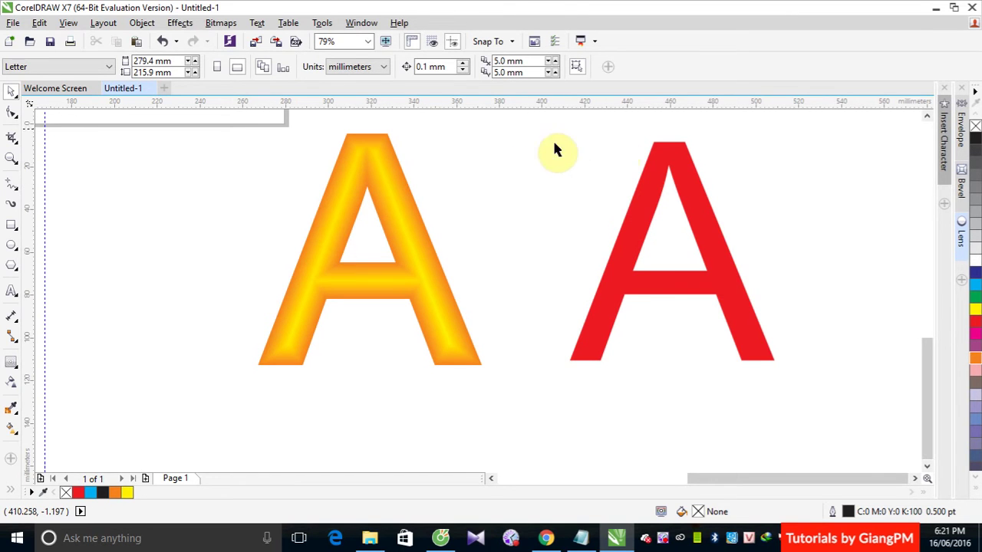
- Replace the red letter A with a five-pointed star about 73 × 69 mm, filled with red
{"action": "left_click", "coordinate": [642, 188]}
{"action": "key", "text": "Delete"}
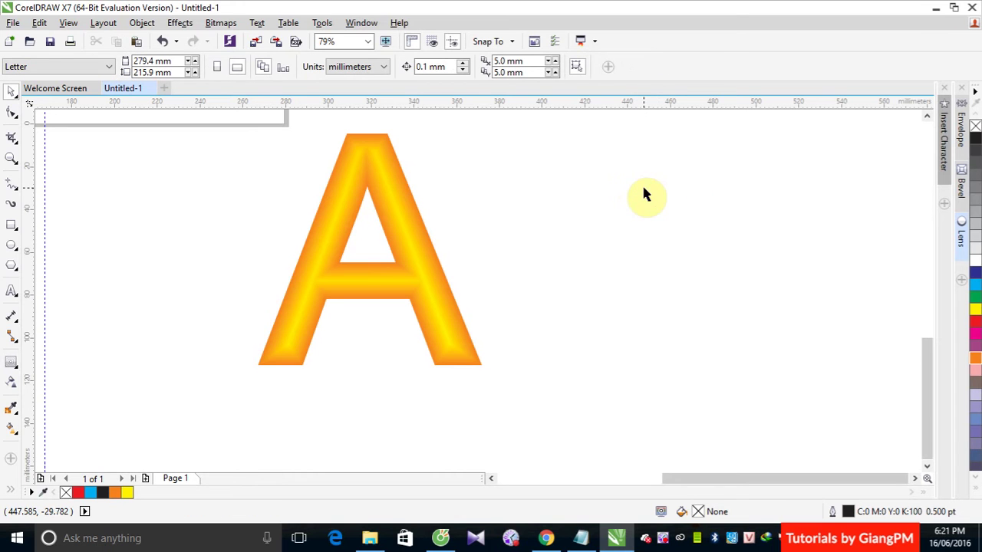
{"action": "left_click", "coordinate": [10, 269]}
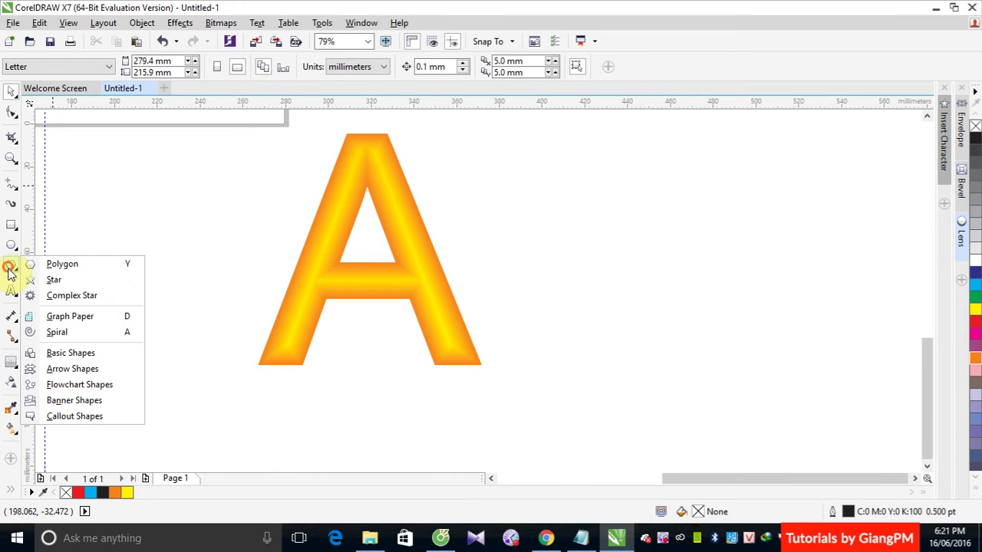
{"action": "left_click", "coordinate": [49, 280]}
{"action": "left_click_drag", "start_coordinate": [640, 231], "coordinate": [775, 392]}
{"action": "left_click", "coordinate": [975, 323]}
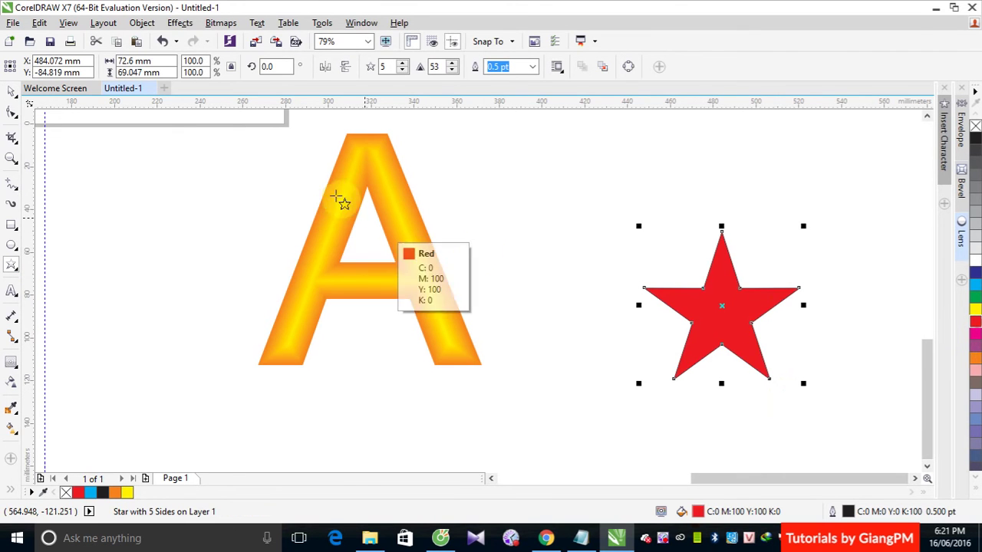
- Apply a To center contour to the red star, remove its outline, and deselect it
{"action": "left_click", "coordinate": [11, 90]}
{"action": "left_click", "coordinate": [727, 283]}
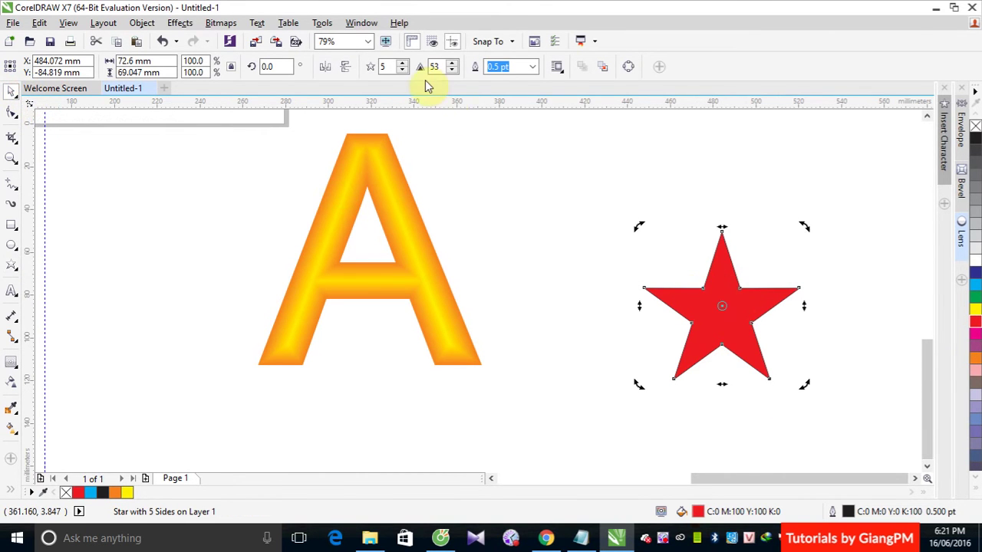
{"action": "left_click", "coordinate": [11, 363]}
{"action": "left_click", "coordinate": [312, 69]}
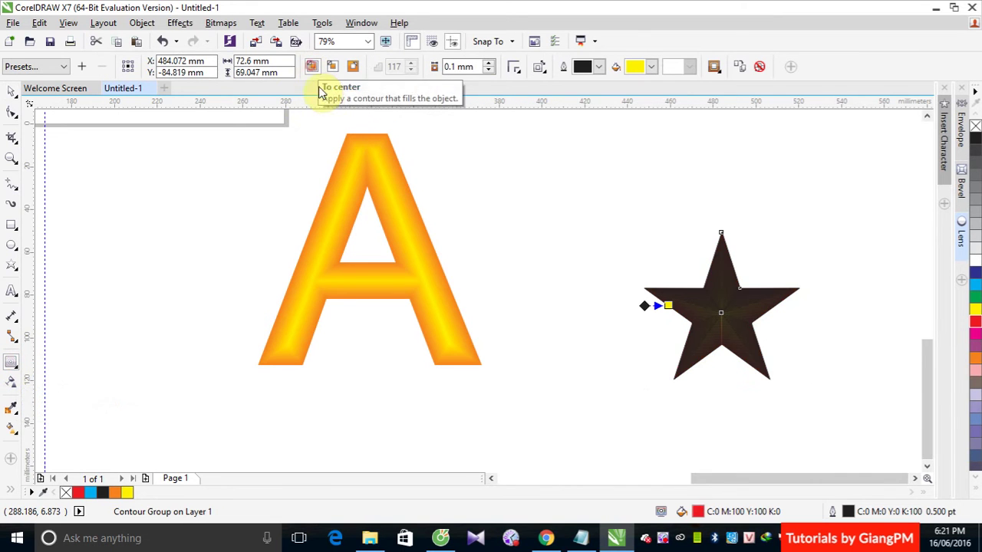
{"action": "right_click", "coordinate": [975, 126]}
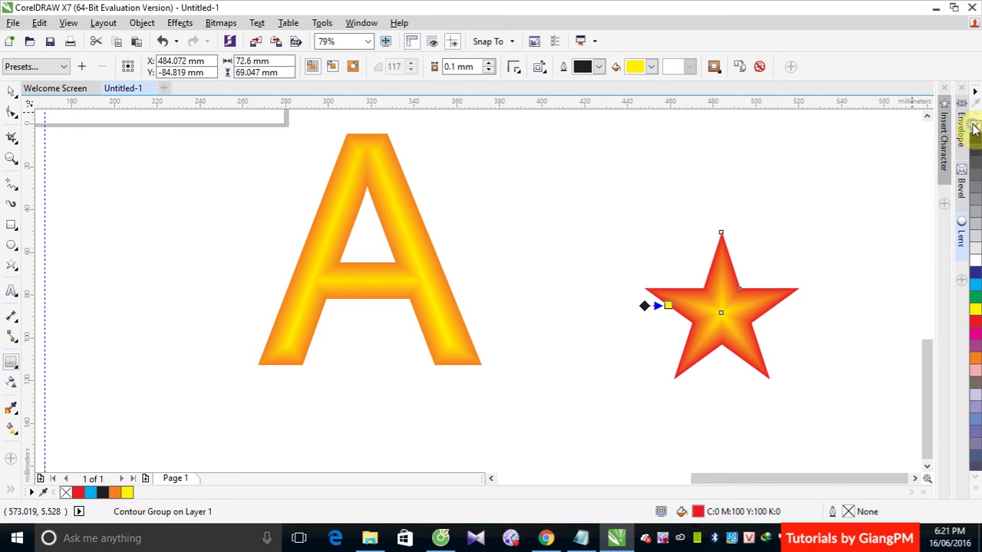
{"action": "left_click", "coordinate": [11, 91]}
{"action": "left_click", "coordinate": [570, 192]}
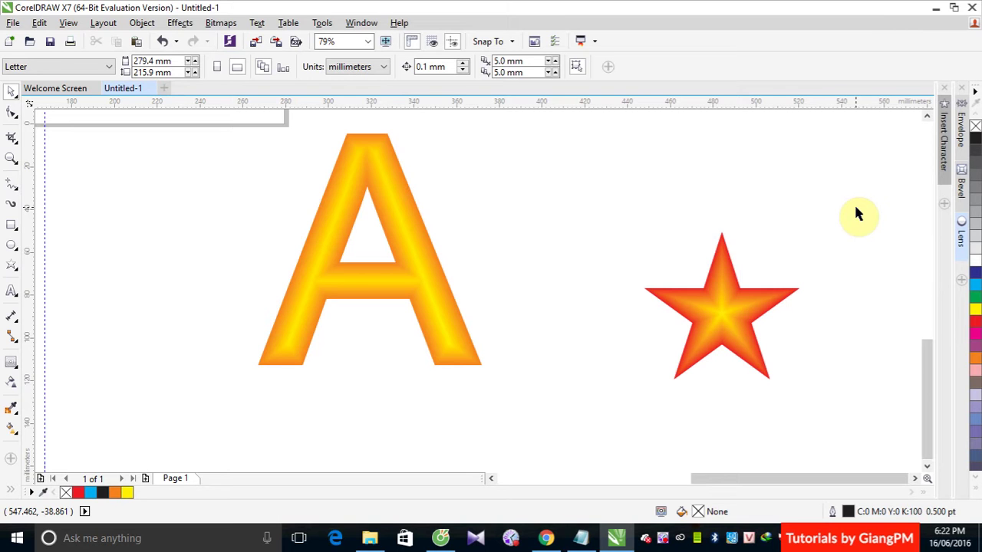
- Open the drawing DAU DVD.cdr from E:\003_PR\003_ITPlus\Resource\Corel\DVD
{"action": "left_click", "coordinate": [29, 42]}
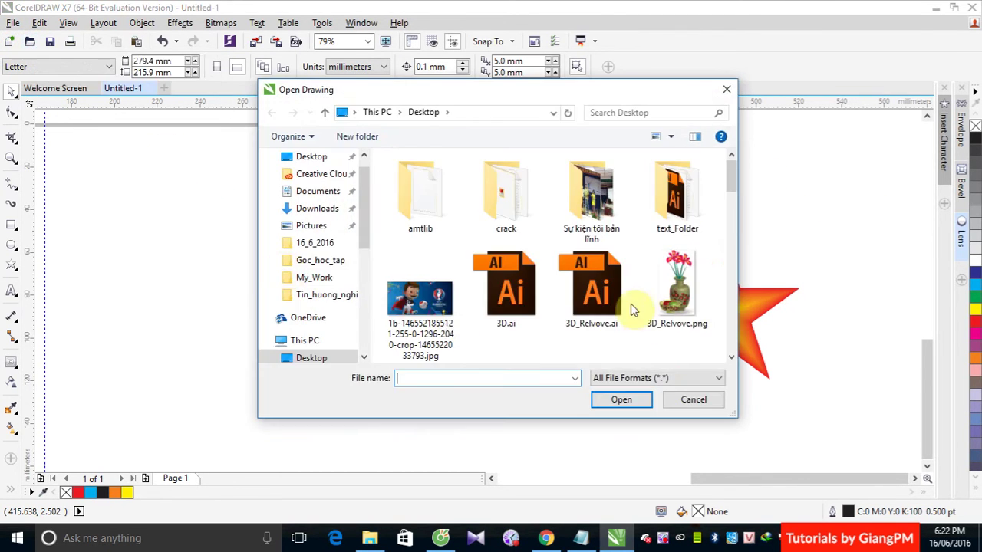
{"action": "scroll", "coordinate": [357, 229], "scroll_direction": "down", "scroll_amount": 5}
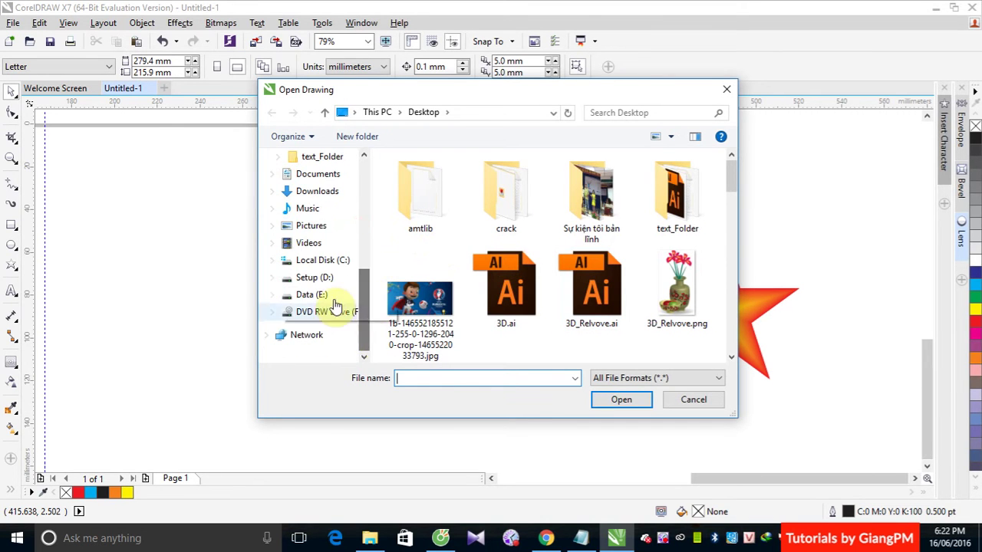
{"action": "left_click", "coordinate": [314, 297]}
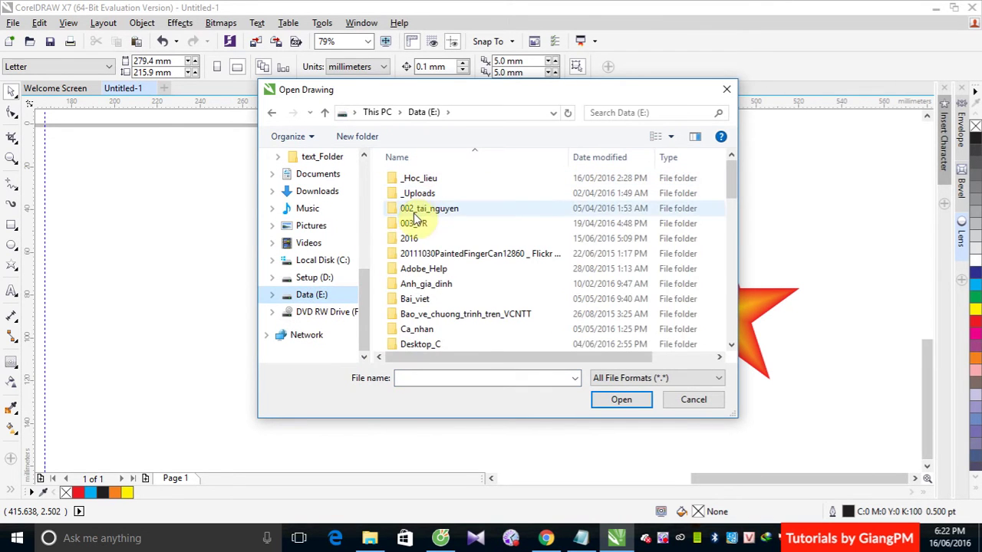
{"action": "double_click", "coordinate": [413, 223]}
{"action": "left_click", "coordinate": [411, 194]}
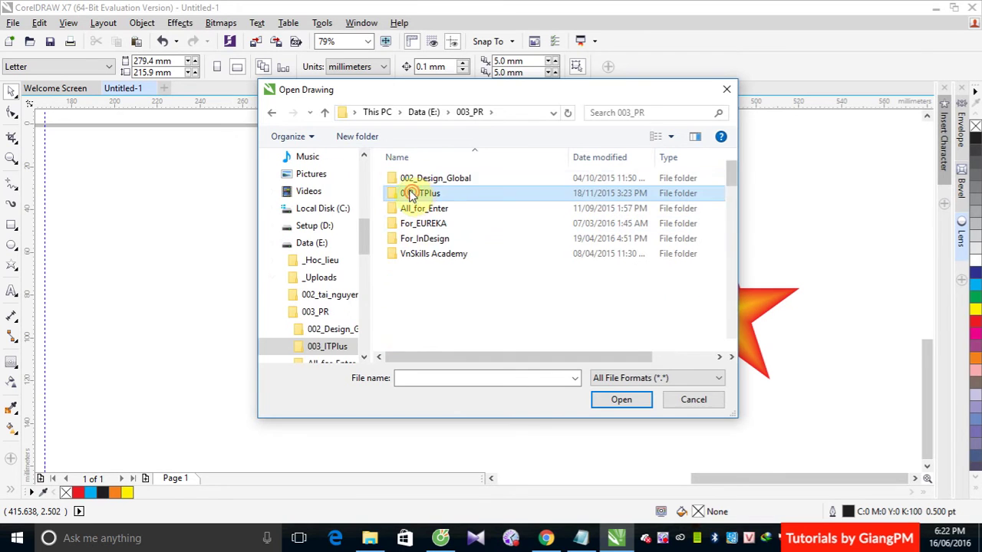
{"action": "double_click", "coordinate": [411, 195]}
{"action": "scroll", "coordinate": [418, 291], "scroll_direction": "down", "scroll_amount": 2}
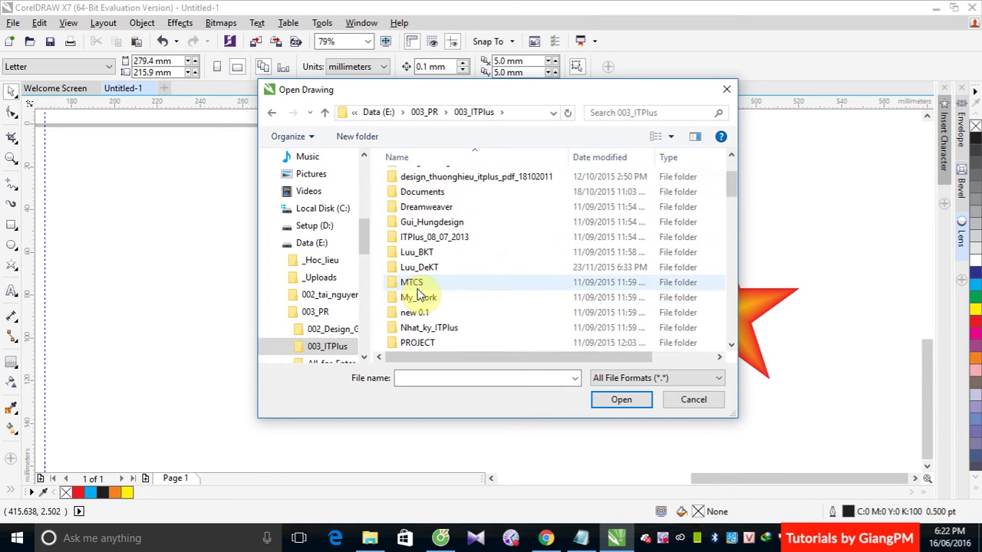
{"action": "scroll", "coordinate": [418, 295], "scroll_direction": "down", "scroll_amount": 1}
{"action": "double_click", "coordinate": [414, 312]}
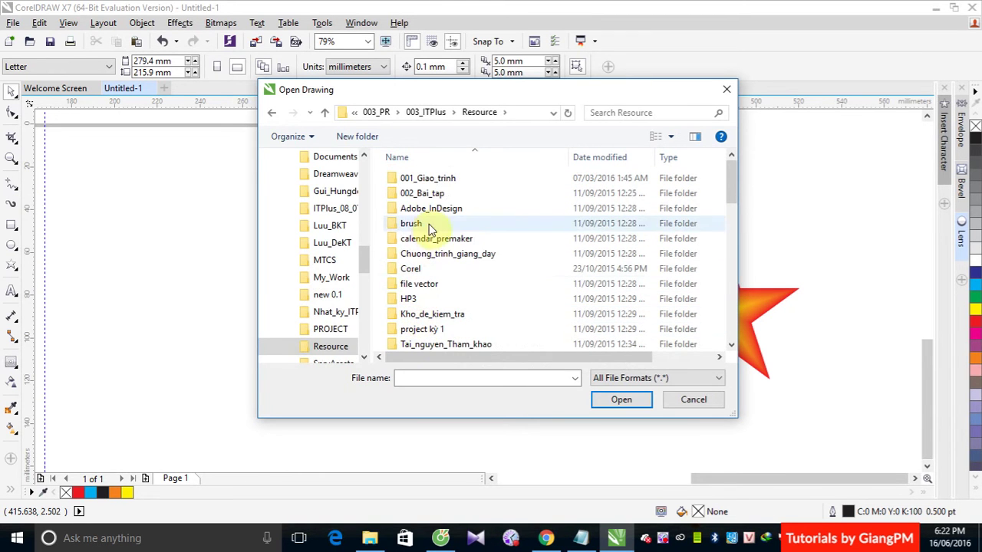
{"action": "double_click", "coordinate": [409, 270]}
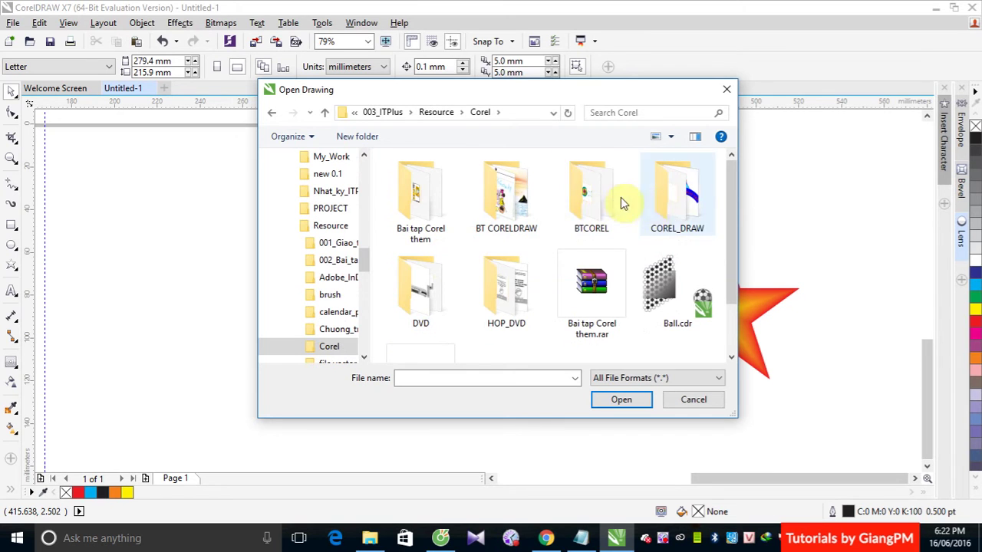
{"action": "double_click", "coordinate": [422, 293]}
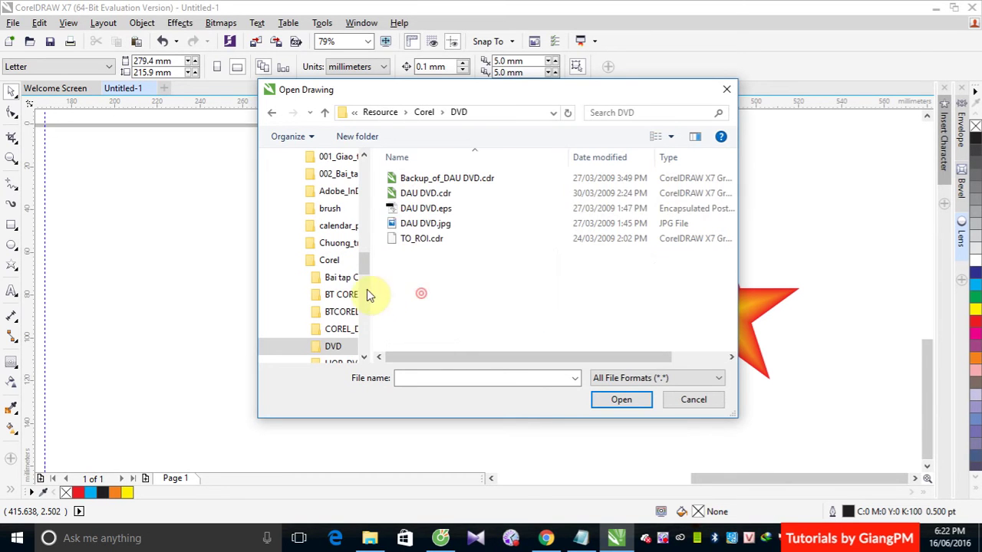
{"action": "left_click", "coordinate": [424, 194]}
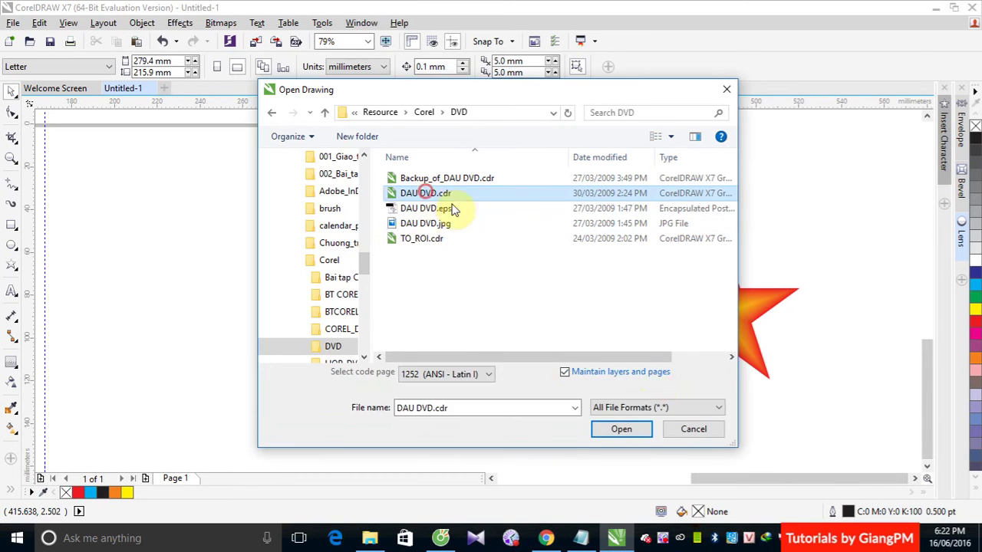
{"action": "left_click", "coordinate": [640, 431]}
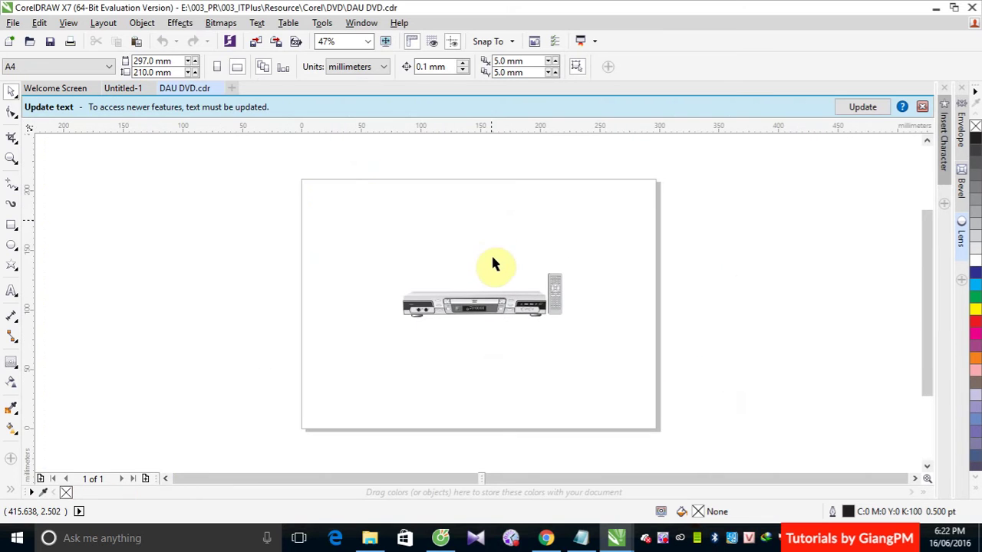
- Ungroup the DVD player illustration and move its top cover and the thin strip below it upward, away from the body
{"action": "key", "text": "z"}
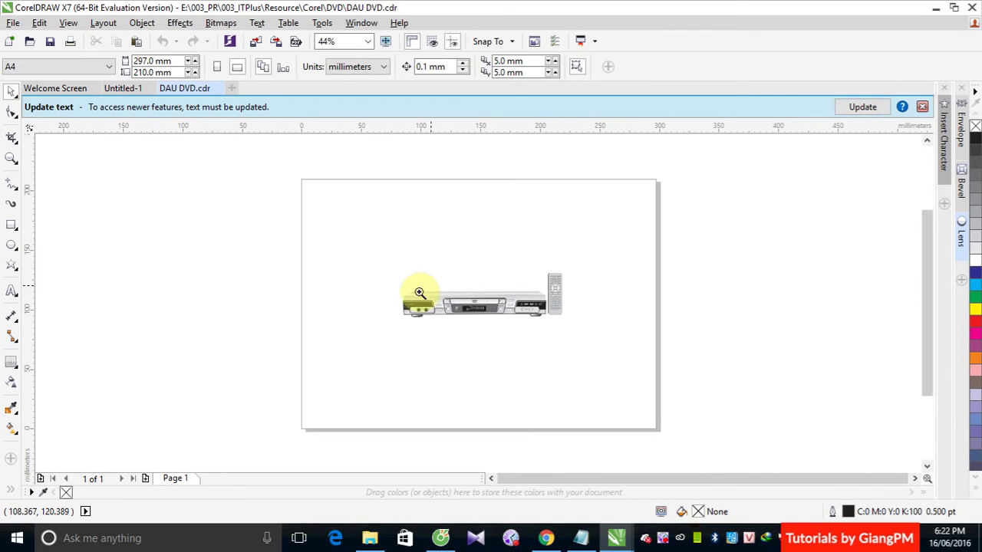
{"action": "left_click_drag", "start_coordinate": [397, 287], "coordinate": [564, 332]}
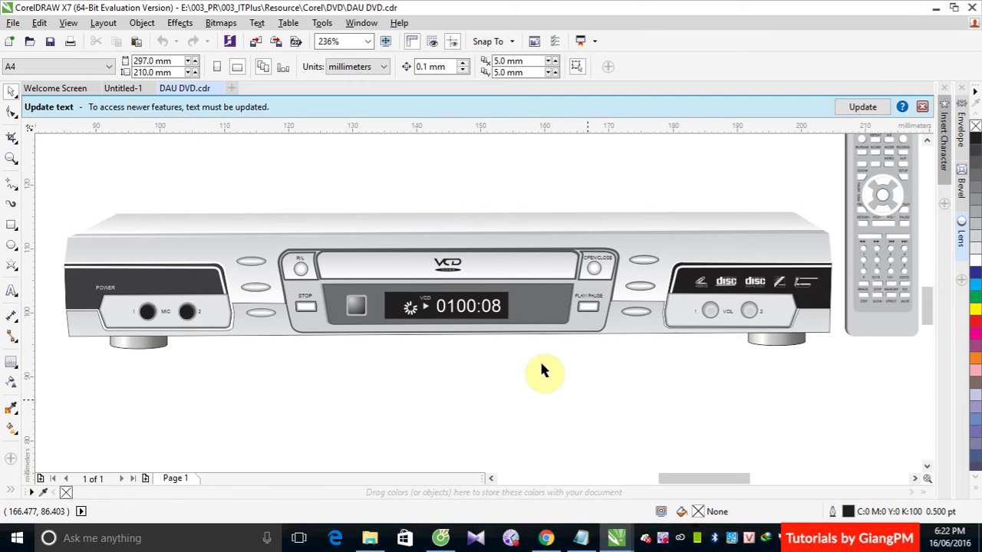
{"action": "left_click", "coordinate": [388, 224]}
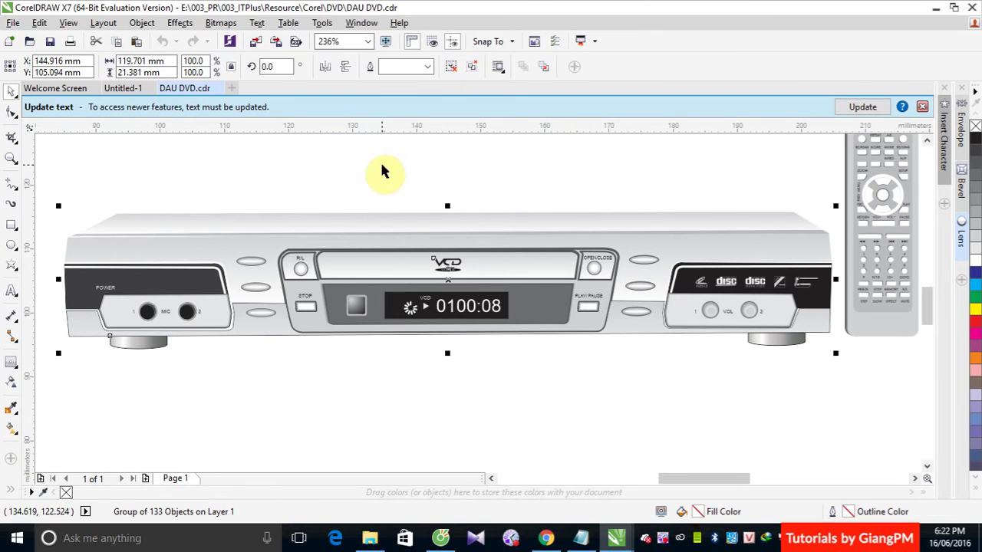
{"action": "left_click", "coordinate": [448, 69]}
{"action": "left_click", "coordinate": [349, 158]}
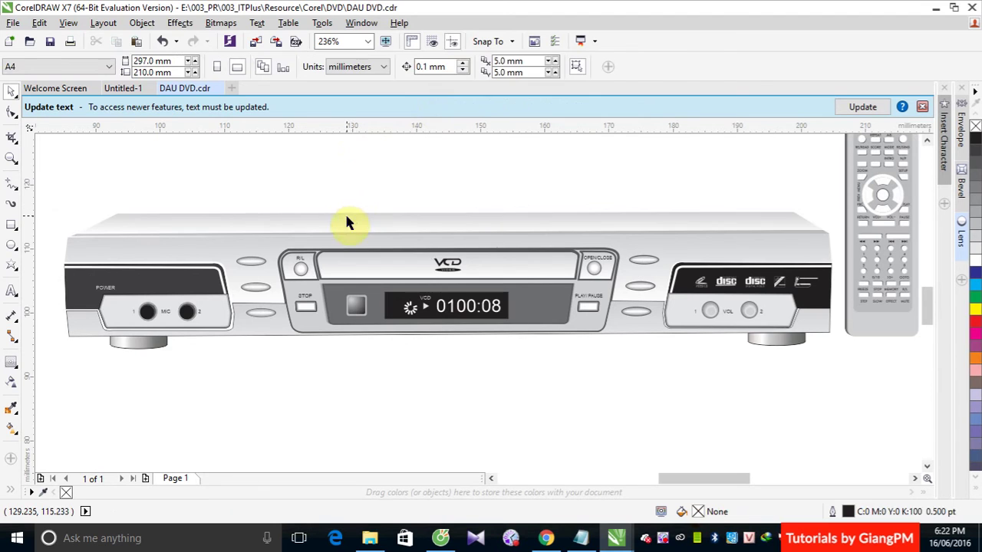
{"action": "left_click_drag", "start_coordinate": [351, 219], "coordinate": [346, 163]}
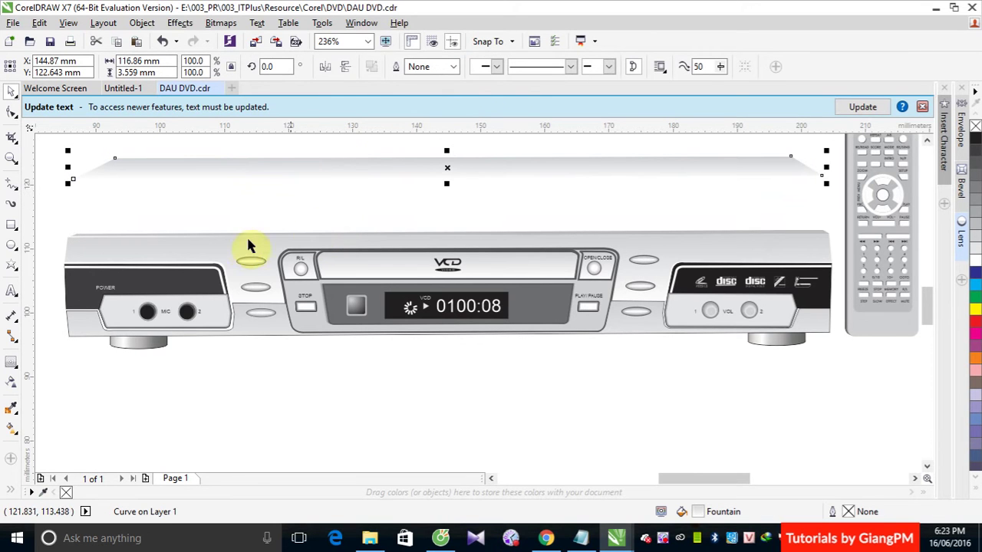
{"action": "left_click", "coordinate": [248, 213]}
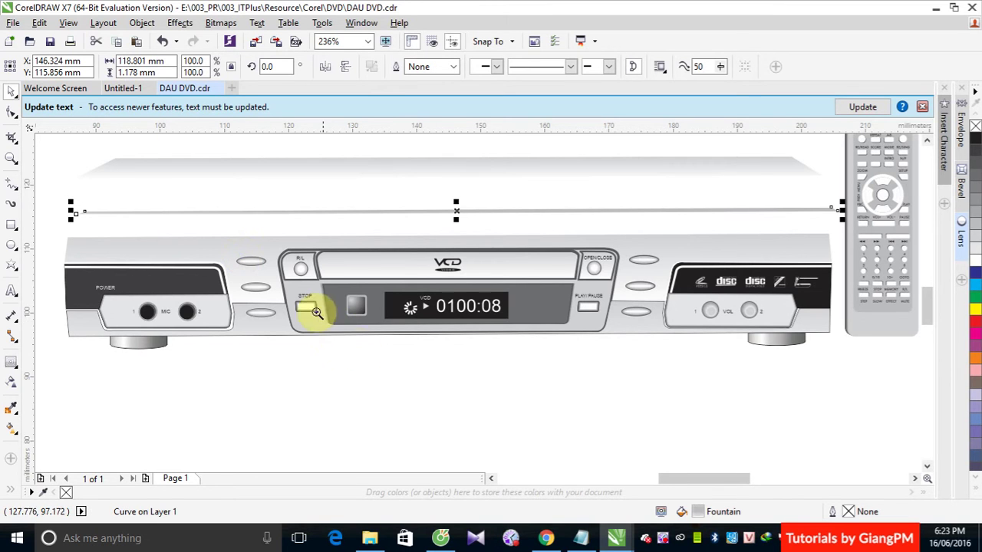
- Draw a rectangle about 3.4 × 1.7 mm beside the player's STOP button, filled with black and without an outline
{"action": "scroll", "coordinate": [330, 326], "scroll_direction": "up", "scroll_amount": 5}
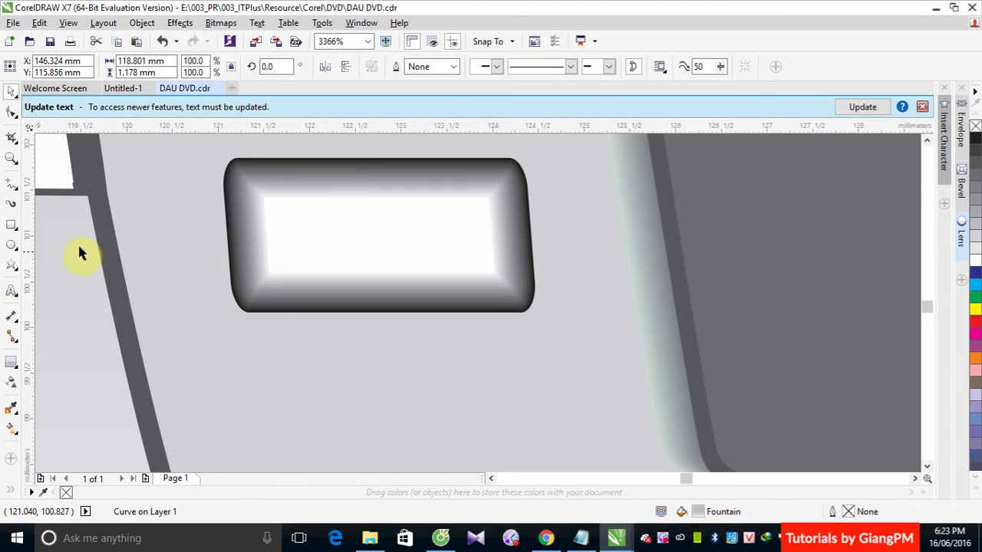
{"action": "left_click", "coordinate": [11, 225]}
{"action": "left_click_drag", "start_coordinate": [582, 160], "coordinate": [896, 316]}
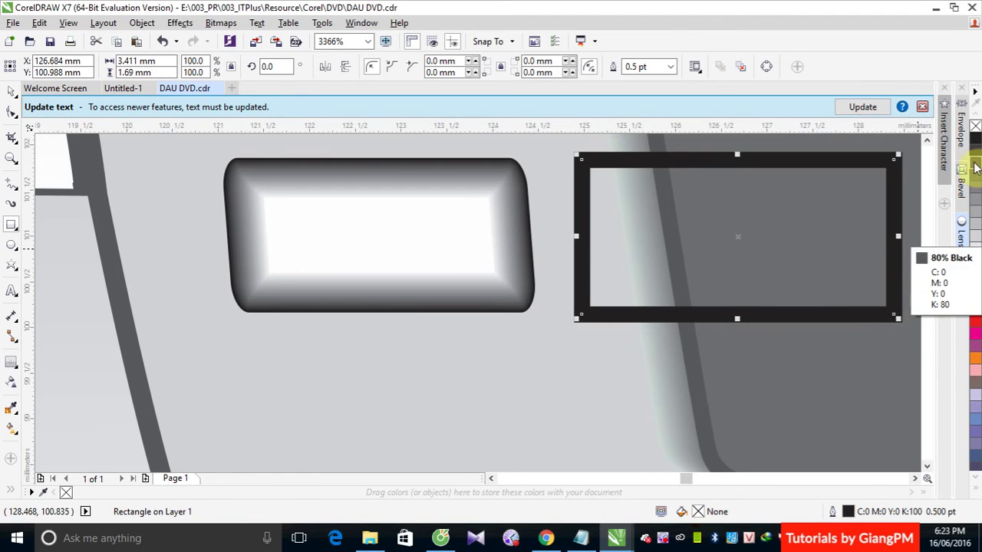
{"action": "left_click", "coordinate": [975, 138]}
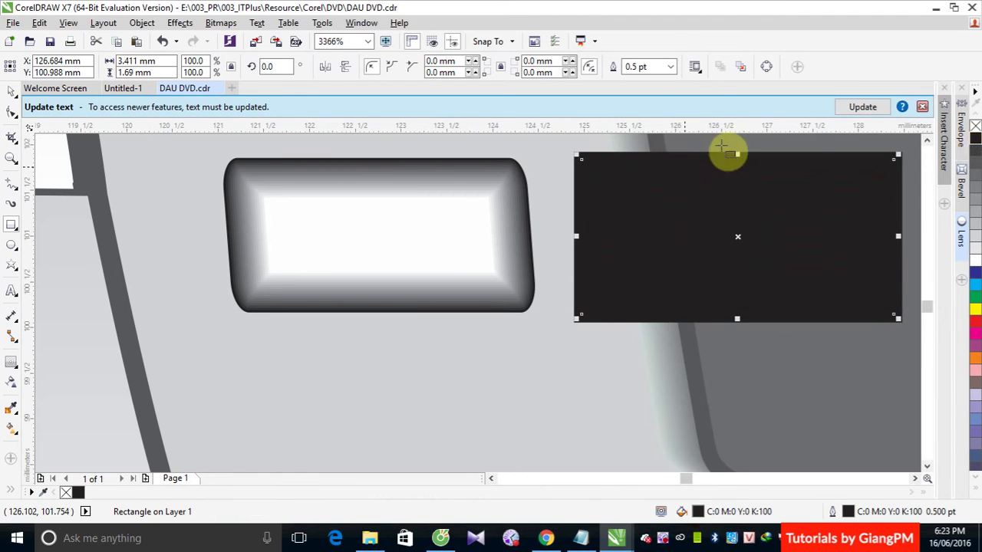
{"action": "right_click", "coordinate": [975, 126]}
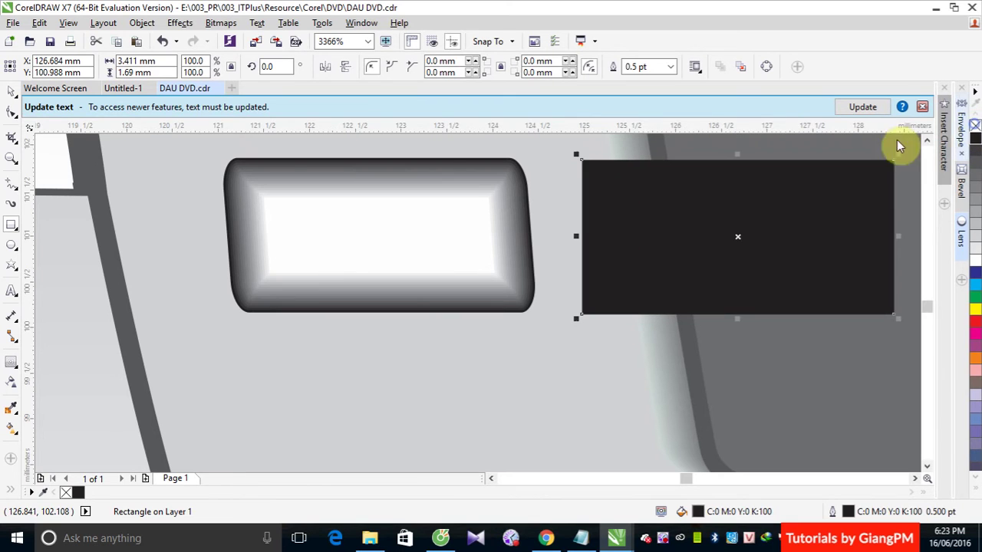
- Round the black rectangle's corners to about 0.25 mm and skew it horizontally to match the STOP button's slant
{"action": "left_click", "coordinate": [11, 114]}
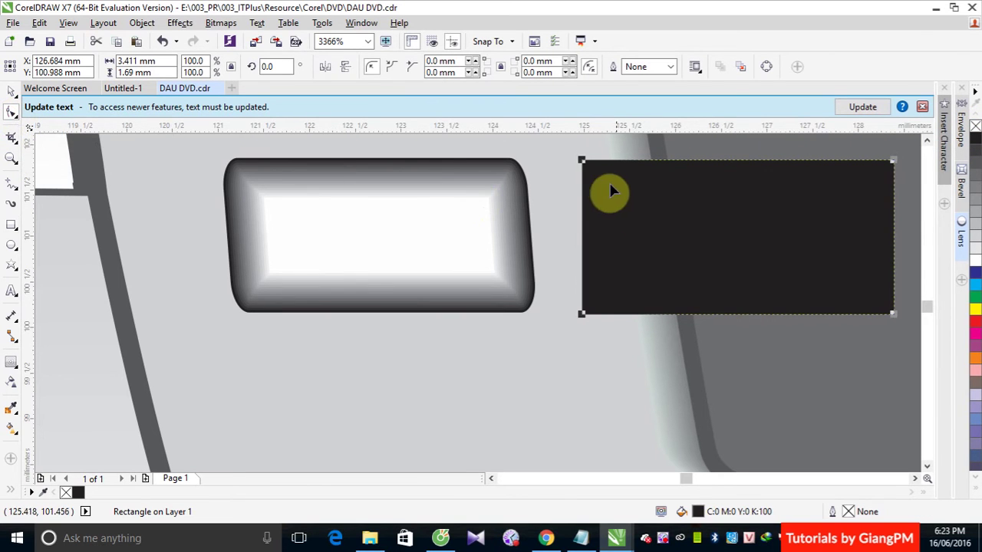
{"action": "mouse_move", "coordinate": [582, 164]}
{"action": "left_mouse_down"}
{"action": "mouse_move", "coordinate": [587, 191]}
{"action": "mouse_move", "coordinate": [586, 183]}
{"action": "left_mouse_up"}
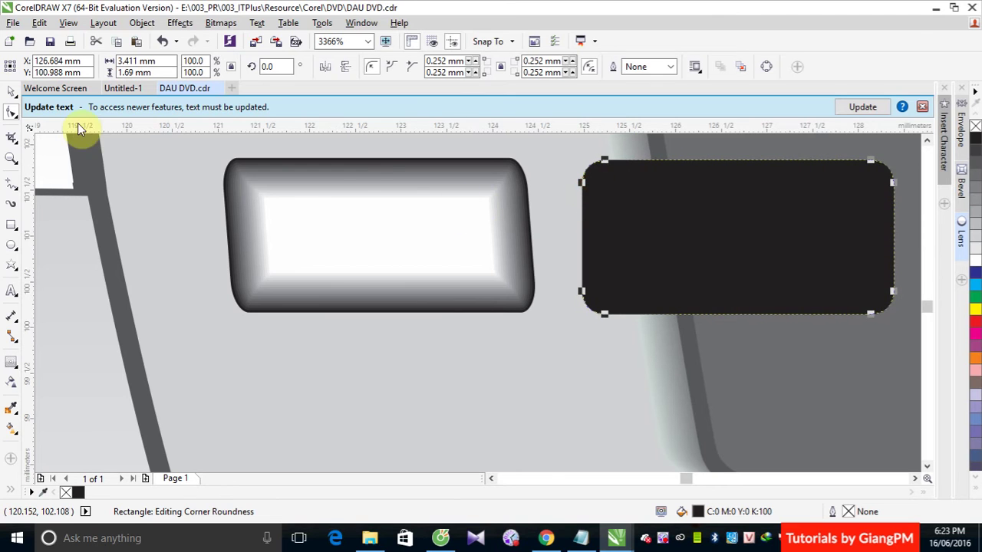
{"action": "left_click", "coordinate": [11, 92]}
{"action": "left_click", "coordinate": [745, 236]}
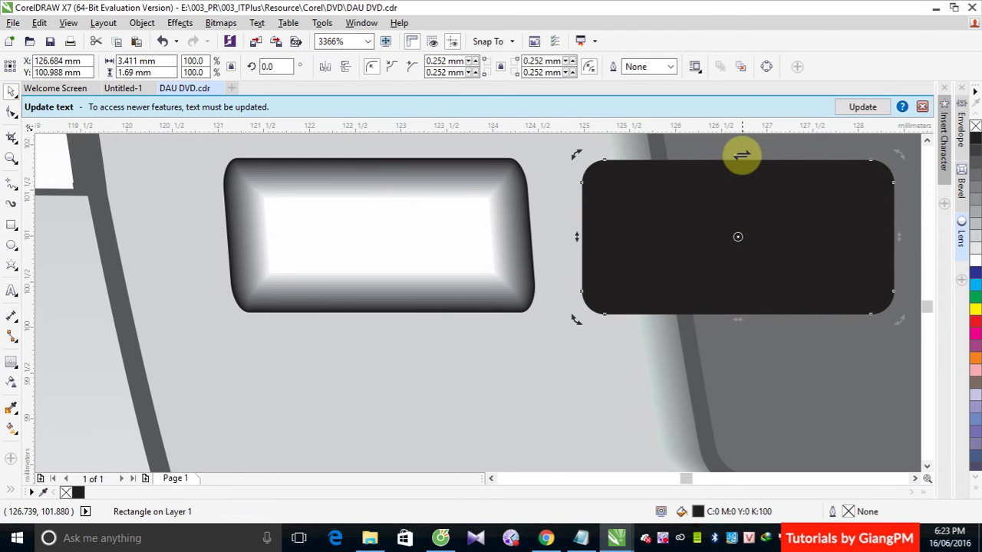
{"action": "left_click_drag", "start_coordinate": [739, 154], "coordinate": [719, 156]}
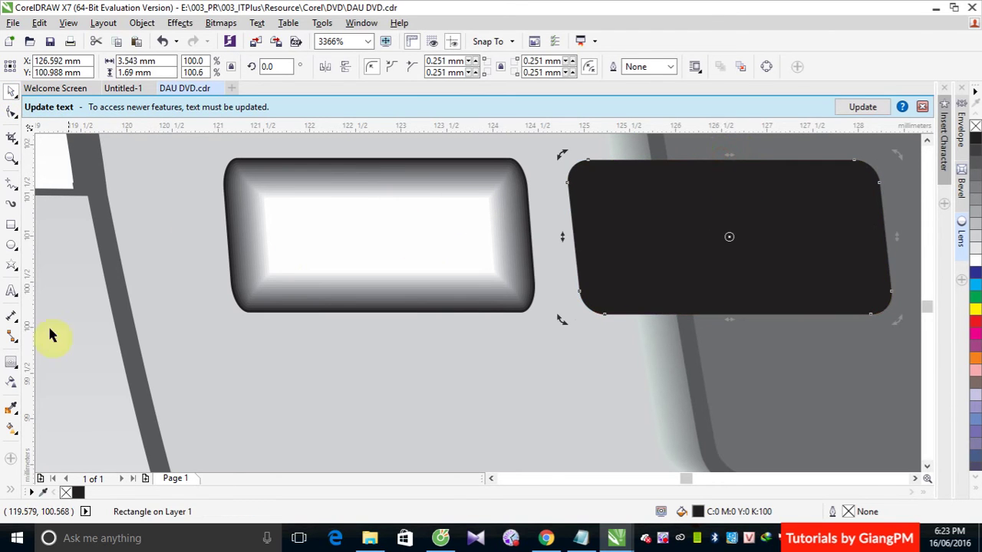
- Apply an inside contour to the skewed black rectangle with a white contour fill color and a 0.025 mm offset
{"action": "left_click", "coordinate": [12, 362]}
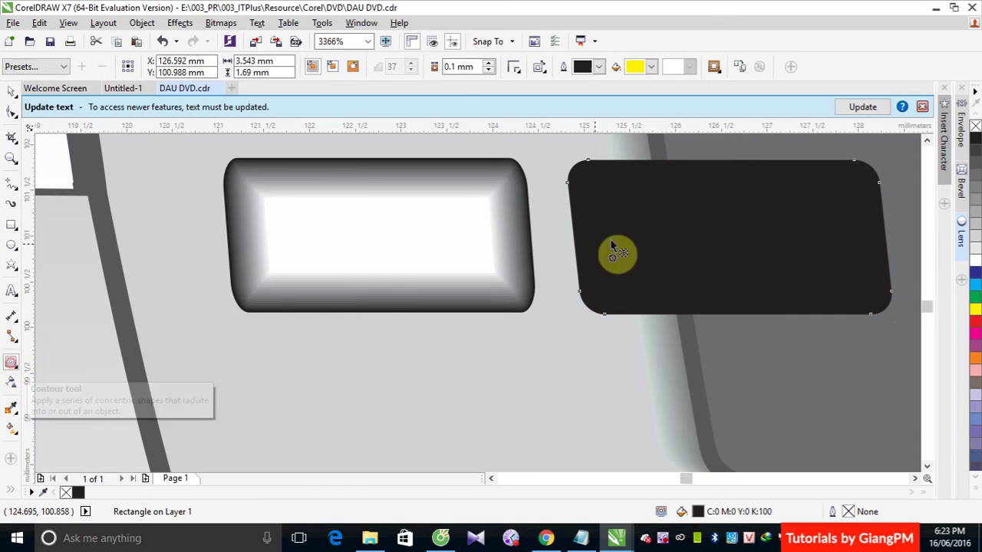
{"action": "left_click", "coordinate": [333, 67]}
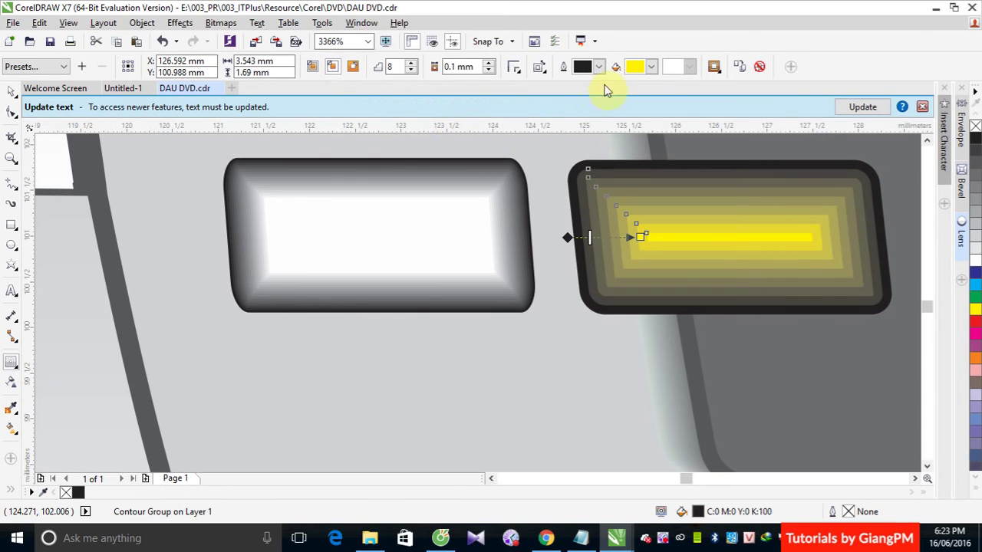
{"action": "left_click", "coordinate": [652, 67]}
{"action": "left_click_drag", "start_coordinate": [699, 132], "coordinate": [704, 95]}
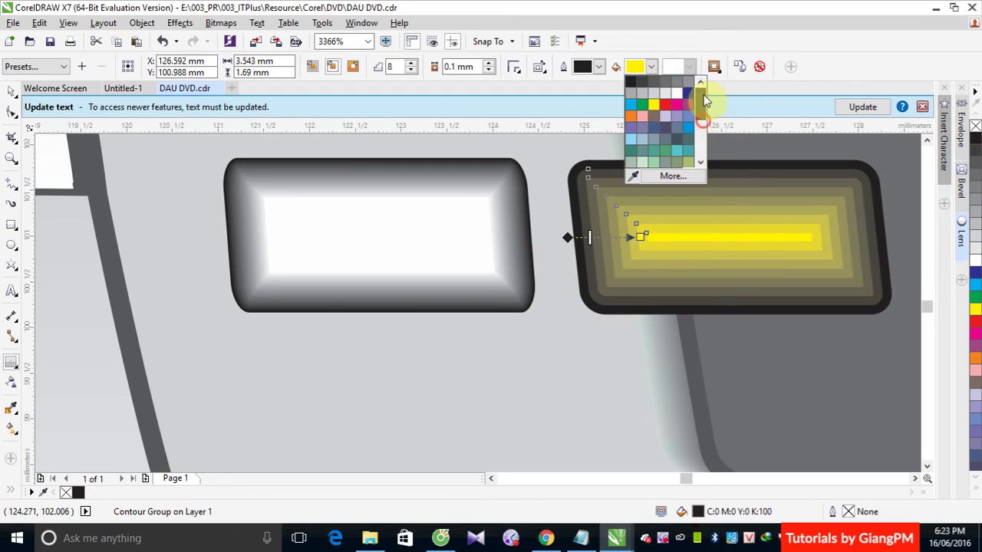
{"action": "left_click", "coordinate": [667, 91]}
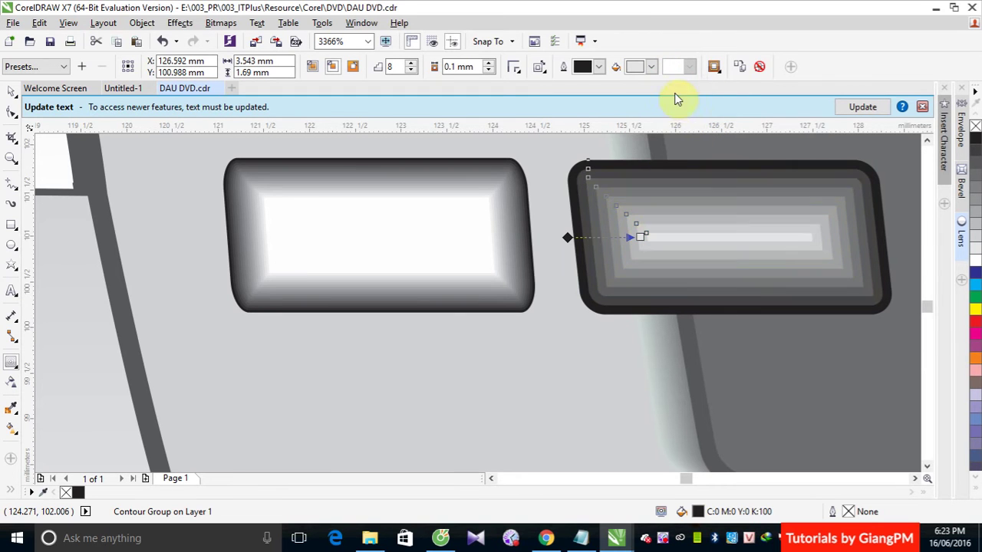
{"action": "left_click", "coordinate": [653, 67]}
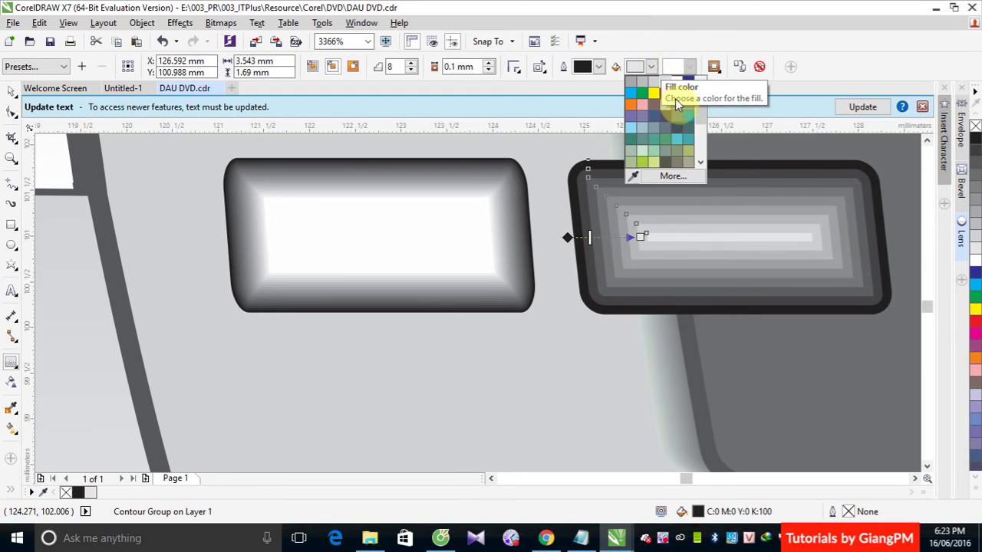
{"action": "left_click", "coordinate": [675, 79]}
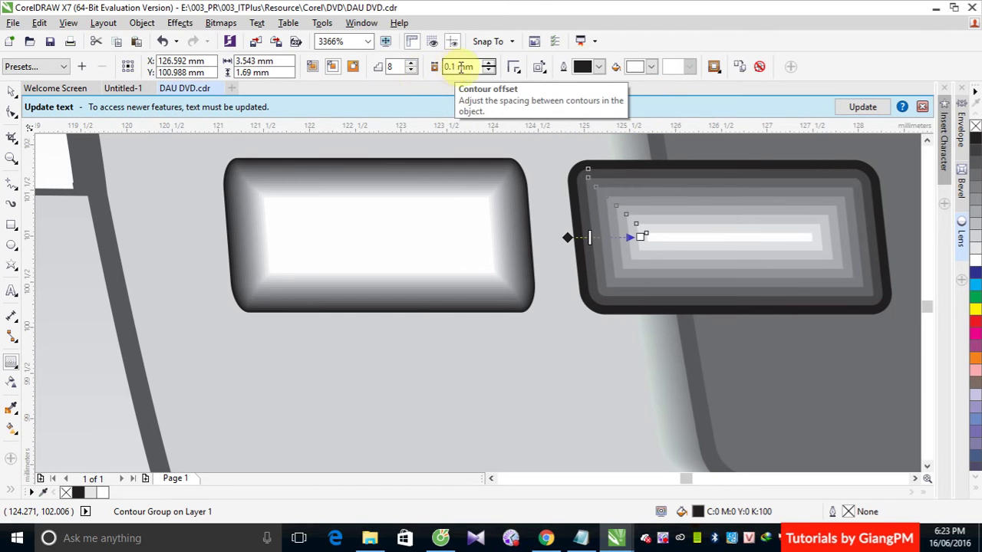
{"action": "left_click", "coordinate": [490, 70]}
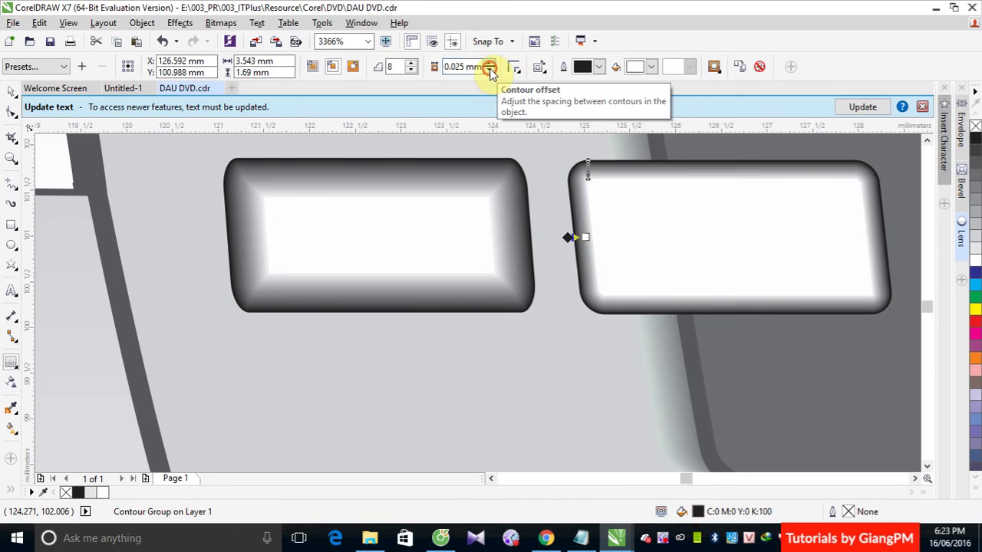
- Increase the contour on the skewed black rectangle to 18 steps and deselect it
{"action": "left_click", "coordinate": [412, 64]}
{"action": "left_click", "coordinate": [411, 64]}
{"action": "left_click", "coordinate": [411, 64]}
{"action": "left_click", "coordinate": [411, 63]}
{"action": "left_click", "coordinate": [411, 64]}
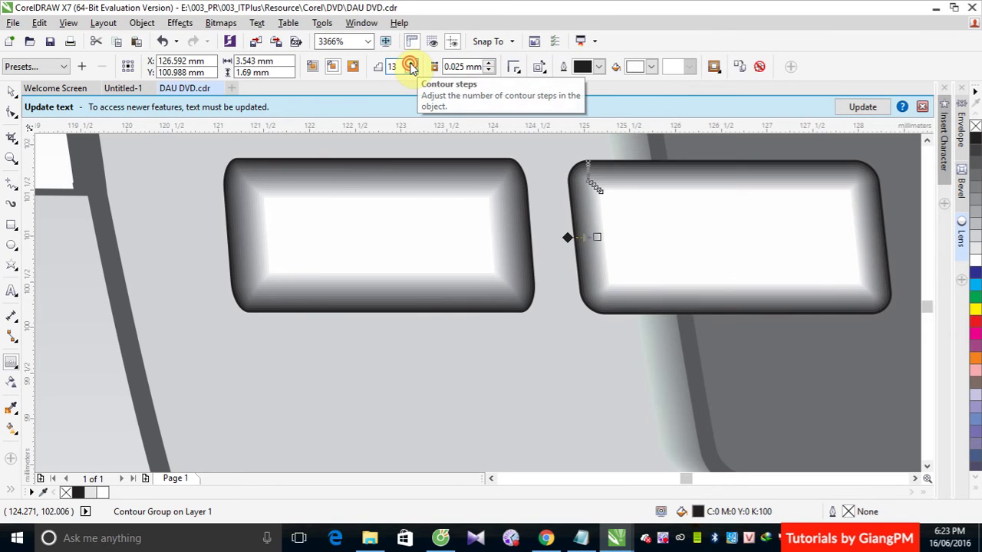
{"action": "left_click", "coordinate": [411, 64]}
{"action": "left_click", "coordinate": [411, 64]}
{"action": "left_click", "coordinate": [411, 64]}
{"action": "left_click", "coordinate": [411, 64]}
{"action": "left_click", "coordinate": [411, 64]}
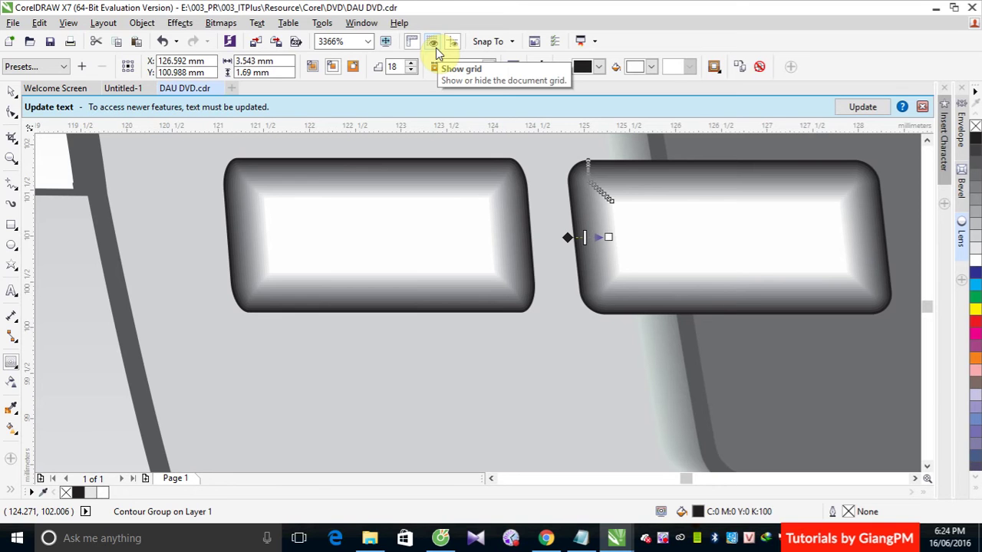
{"action": "key", "text": "F4"}
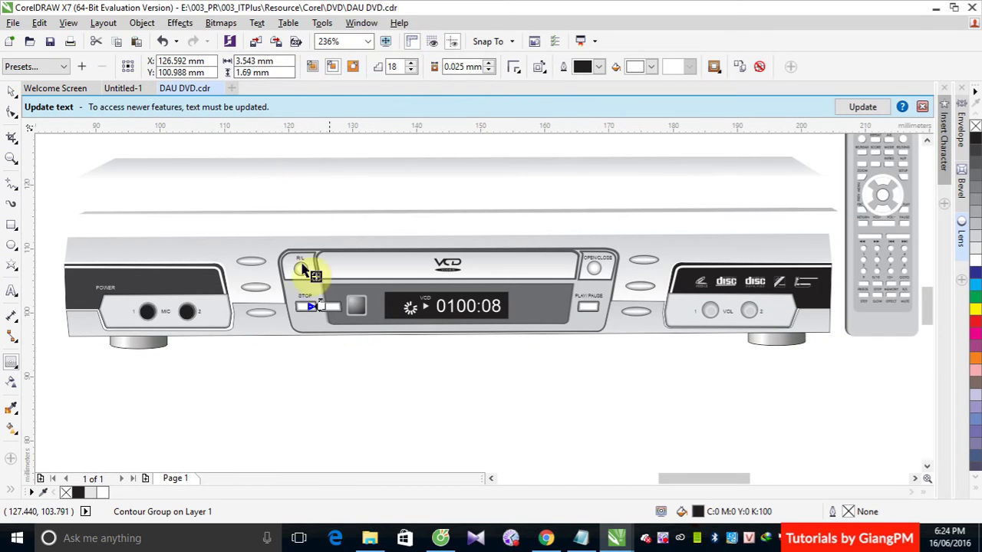
{"action": "left_click", "coordinate": [219, 399]}
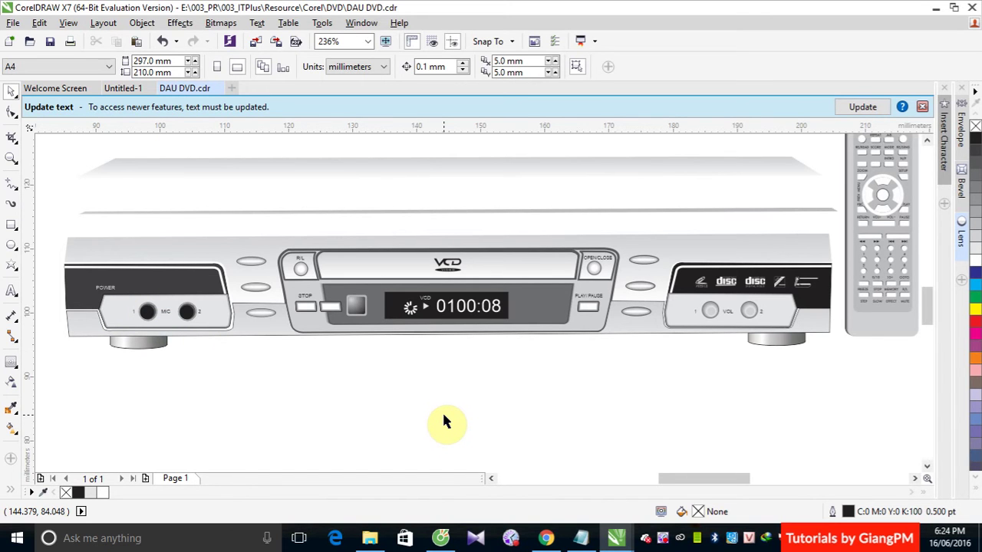
- Undo the contour, the black rectangle and the cover moves until the DVD player is back in its assembled form
{"action": "key", "text": "Tab"}
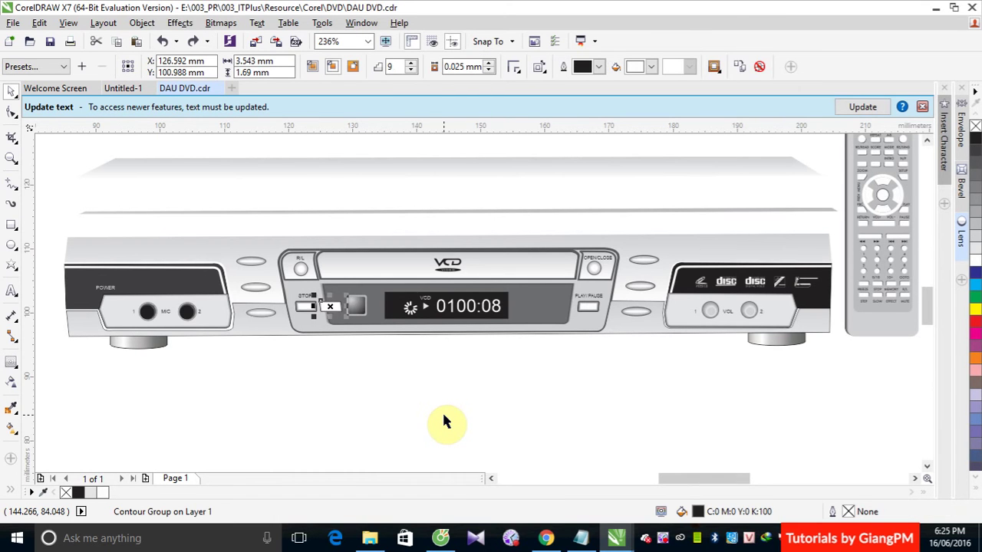
{"action": "key", "text": "Tab"}
{"action": "key", "text": "Tab"}
{"action": "key", "text": "Tab"}
{"action": "key", "text": "Tab"}
{"action": "key", "text": "Tab"}
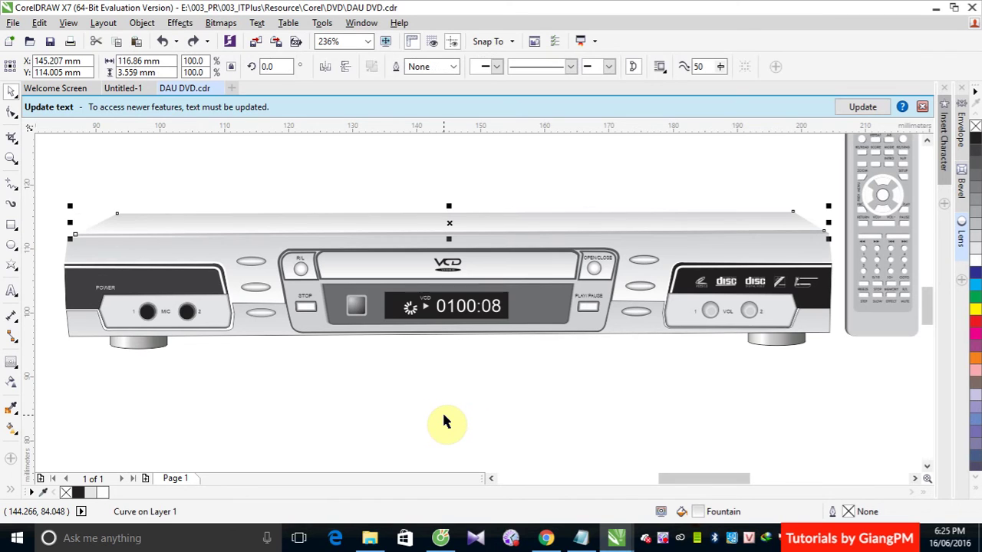
{"action": "left_click", "coordinate": [768, 406]}
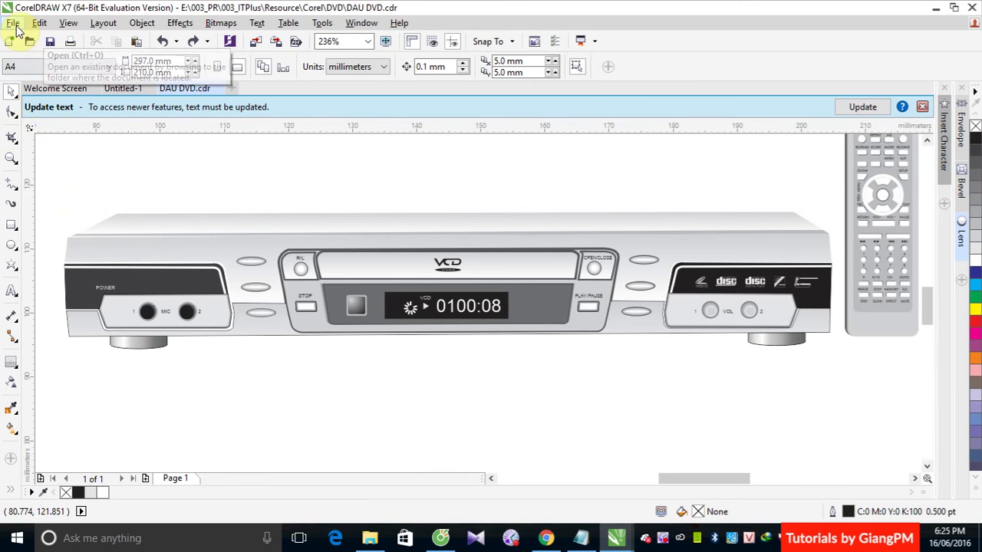
- Open TO_ROI.cdr from the DVD folder and examine the player and product box drawn in perspective on the poster
{"action": "left_click", "coordinate": [29, 42]}
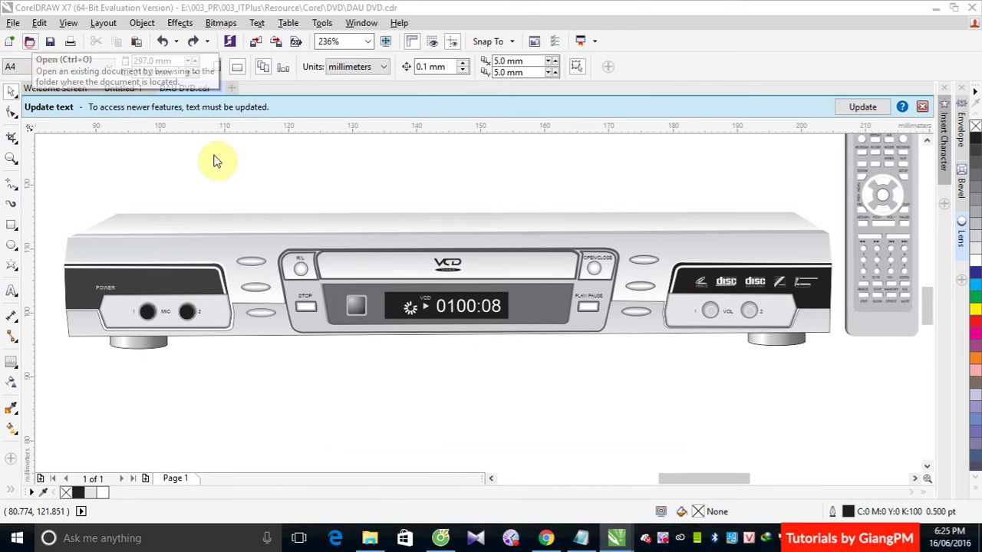
{"action": "left_click", "coordinate": [438, 240]}
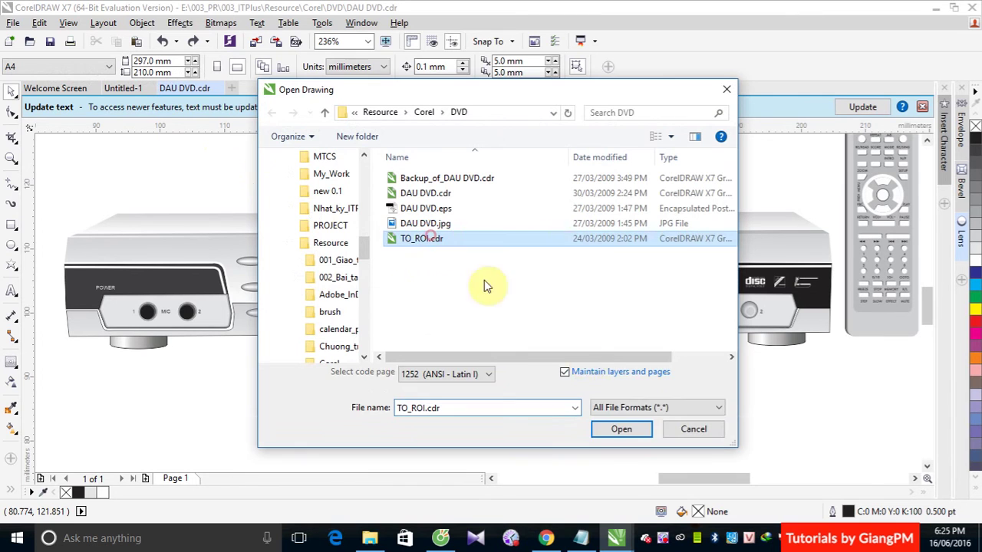
{"action": "left_click", "coordinate": [623, 430]}
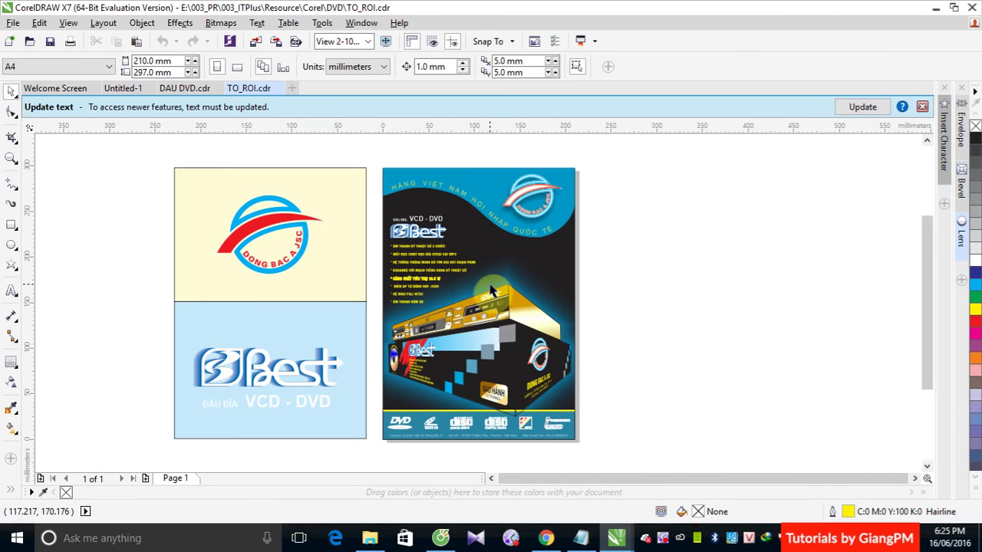
{"action": "key", "text": "z"}
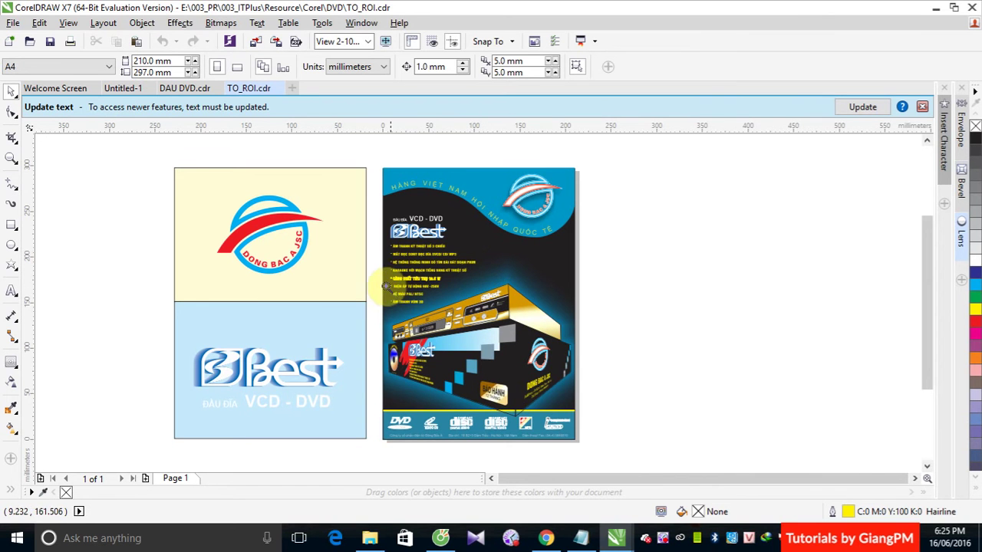
{"action": "left_click_drag", "start_coordinate": [382, 284], "coordinate": [584, 396]}
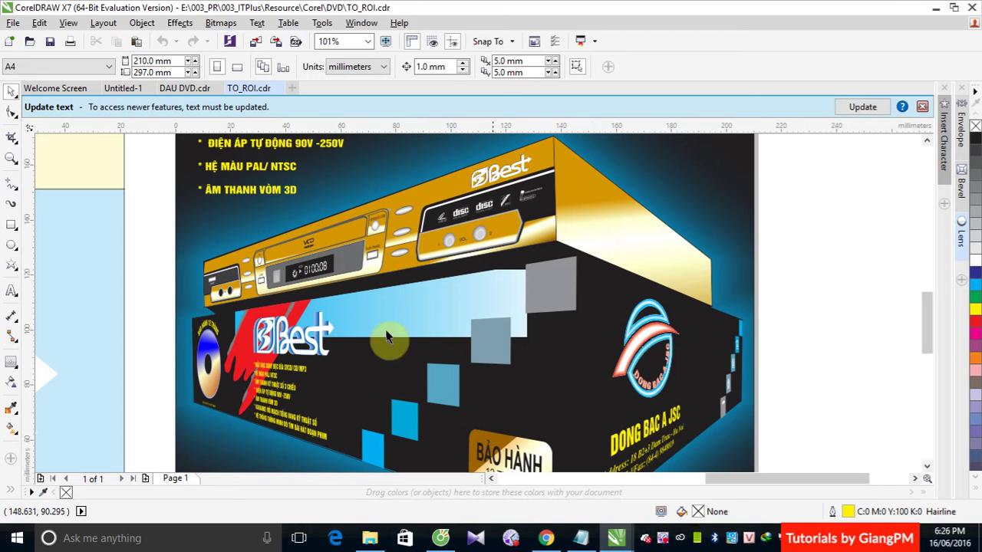
{"action": "double_click", "coordinate": [14, 161]}
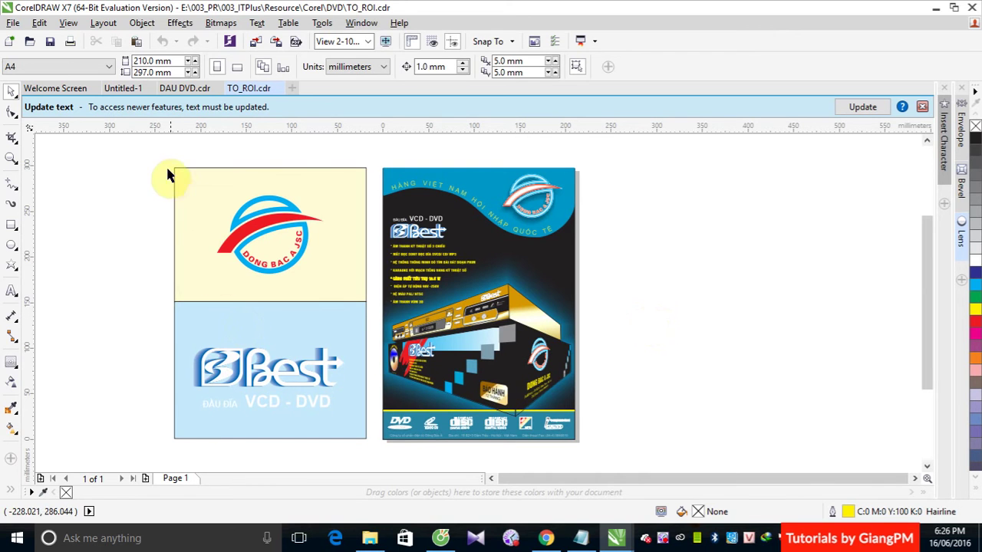
- Group the DONG BAC A JSC logo with its cream background panel
{"action": "left_click_drag", "start_coordinate": [158, 154], "coordinate": [369, 304]}
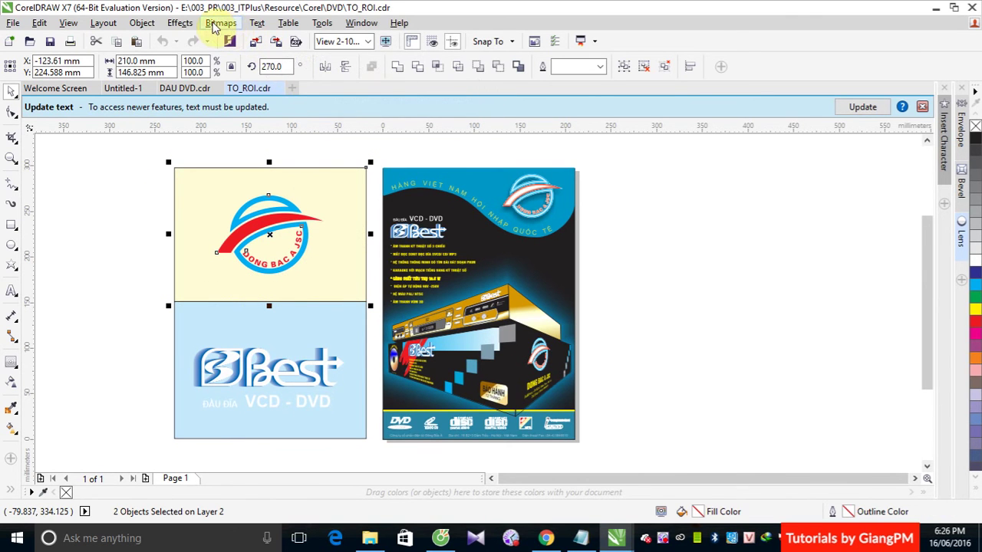
{"action": "left_click", "coordinate": [181, 24]}
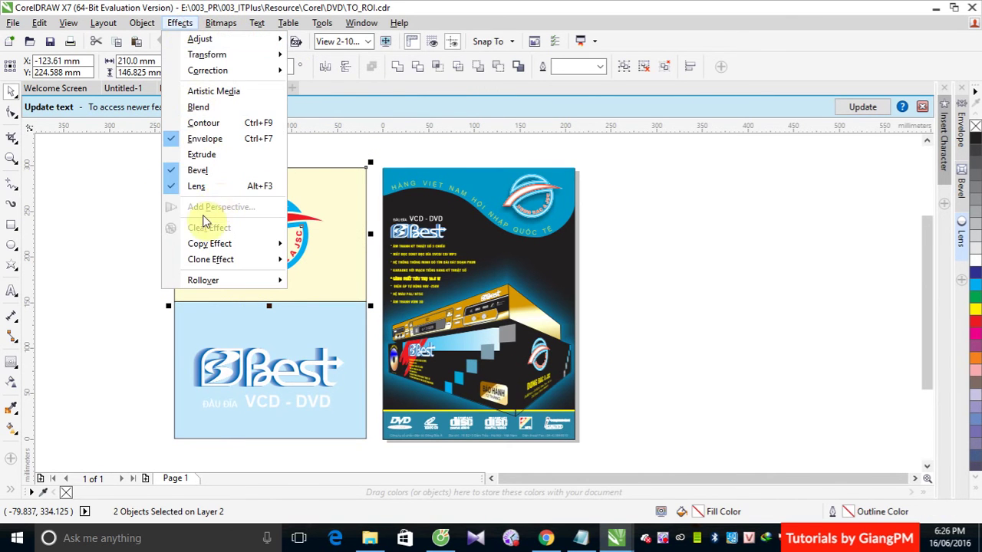
{"action": "left_click", "coordinate": [690, 248]}
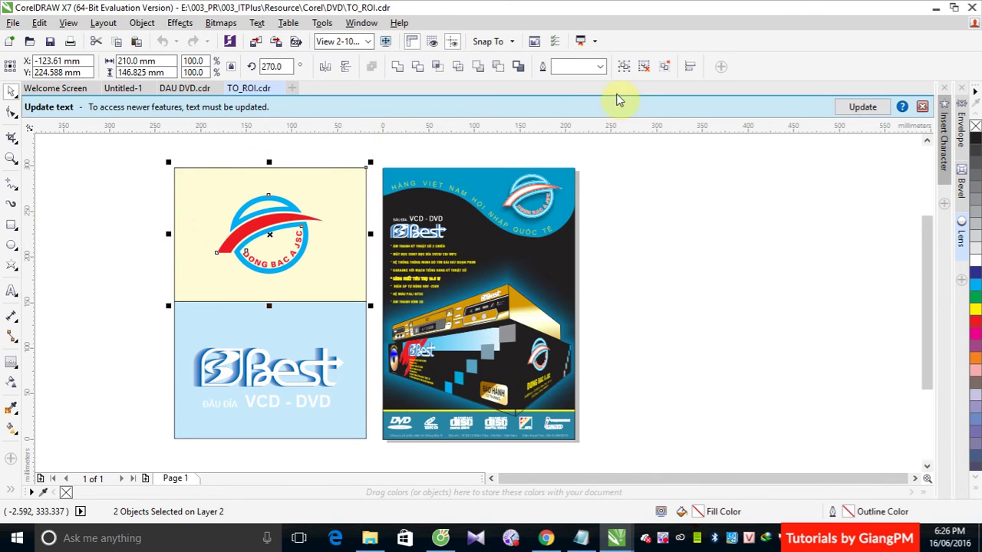
{"action": "left_click", "coordinate": [624, 69]}
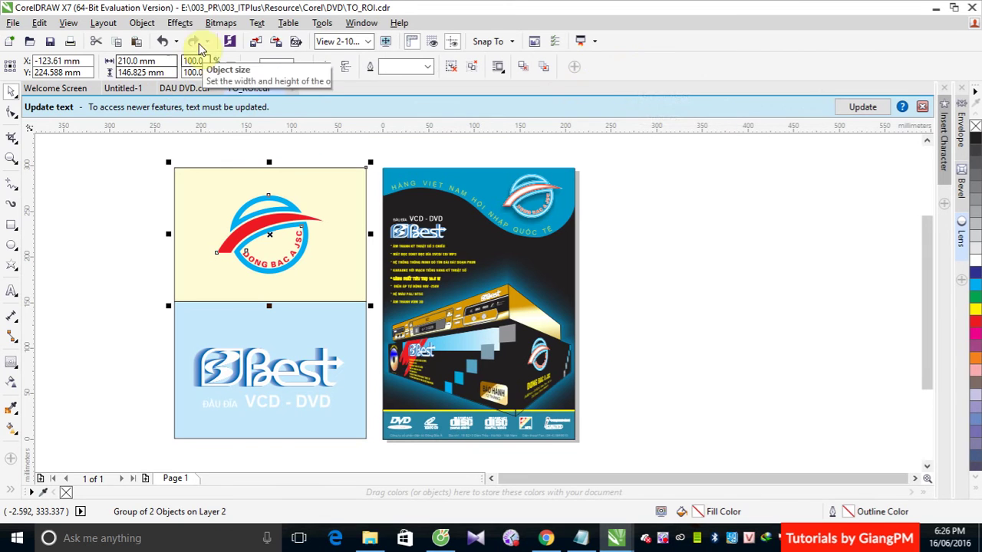
- Add perspective to the grouped logo panel and pull its left corners inward so the left side is much shorter than the right
{"action": "left_click", "coordinate": [178, 24]}
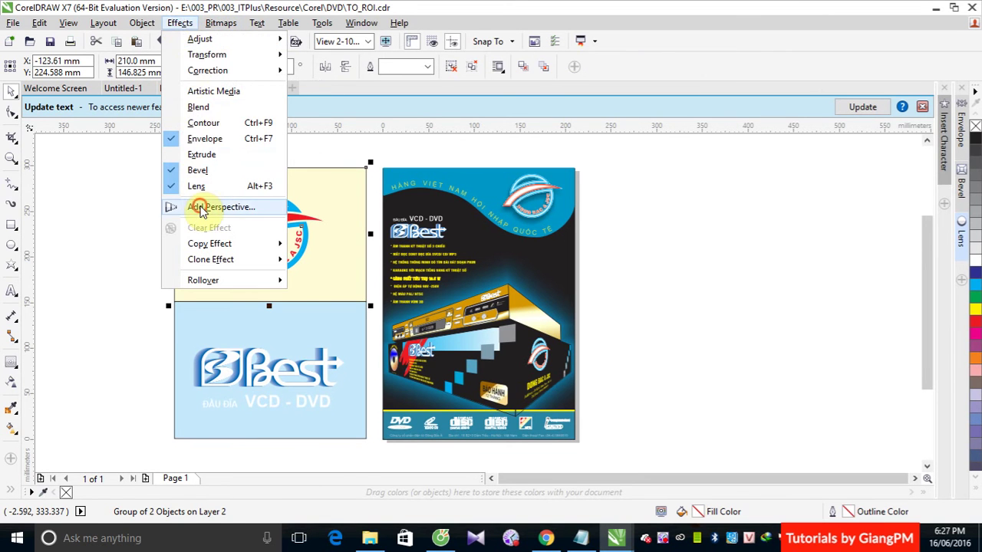
{"action": "left_click", "coordinate": [197, 206]}
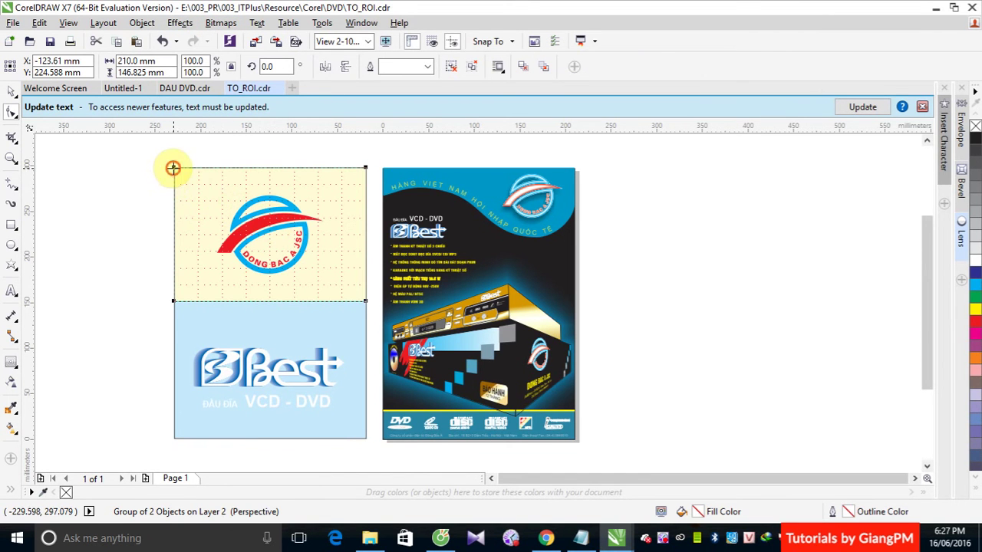
{"action": "left_click_drag", "start_coordinate": [173, 168], "coordinate": [185, 252]}
{"action": "left_click_drag", "start_coordinate": [174, 300], "coordinate": [188, 302]}
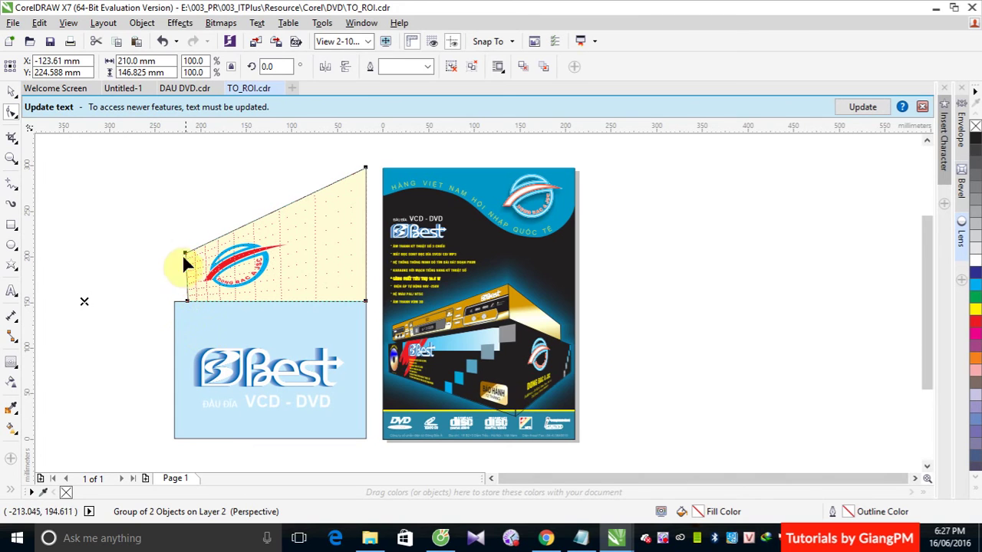
{"action": "mouse_move", "coordinate": [186, 253]}
{"action": "left_mouse_down"}
{"action": "mouse_move", "coordinate": [197, 258]}
{"action": "mouse_move", "coordinate": [187, 257]}
{"action": "left_mouse_up"}
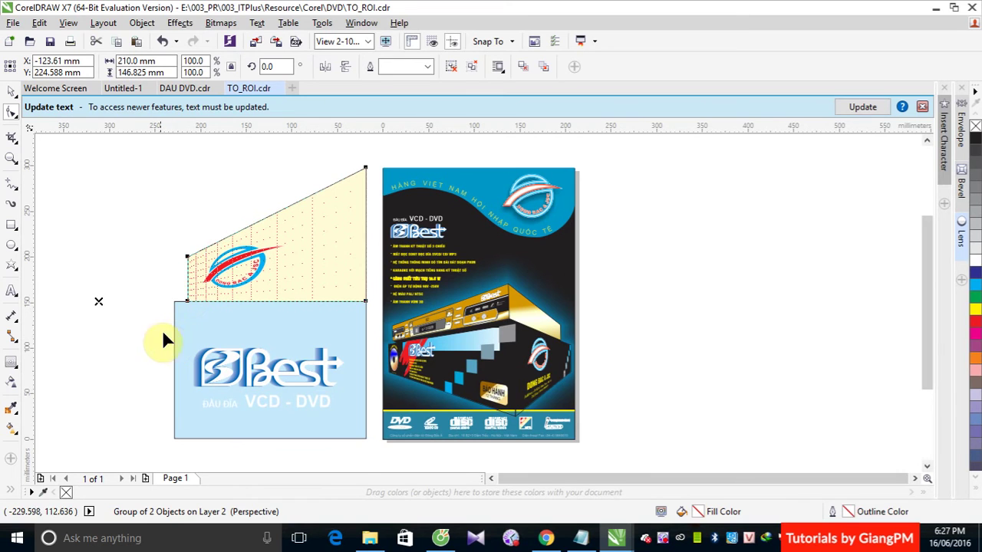
{"action": "left_click", "coordinate": [12, 92]}
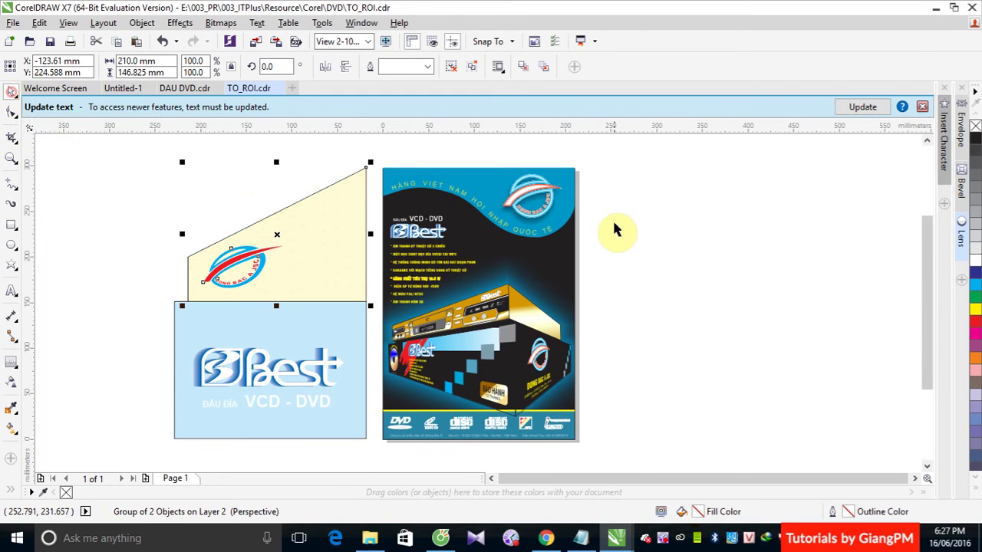
- Close TO_ROI.cdr without saving the changes and return to the Untitled-1 drawing with the selection tool active
{"action": "left_click", "coordinate": [278, 89]}
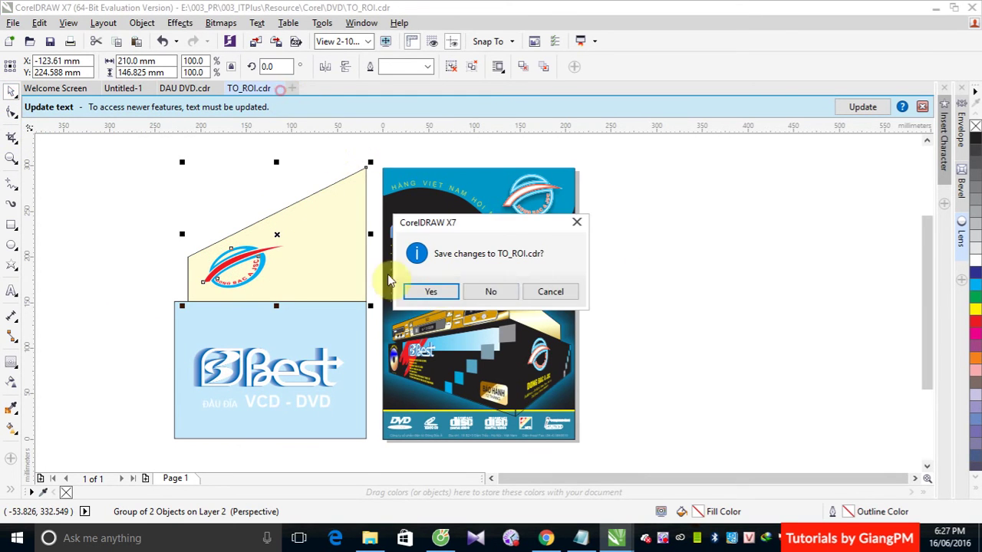
{"action": "left_click", "coordinate": [485, 290]}
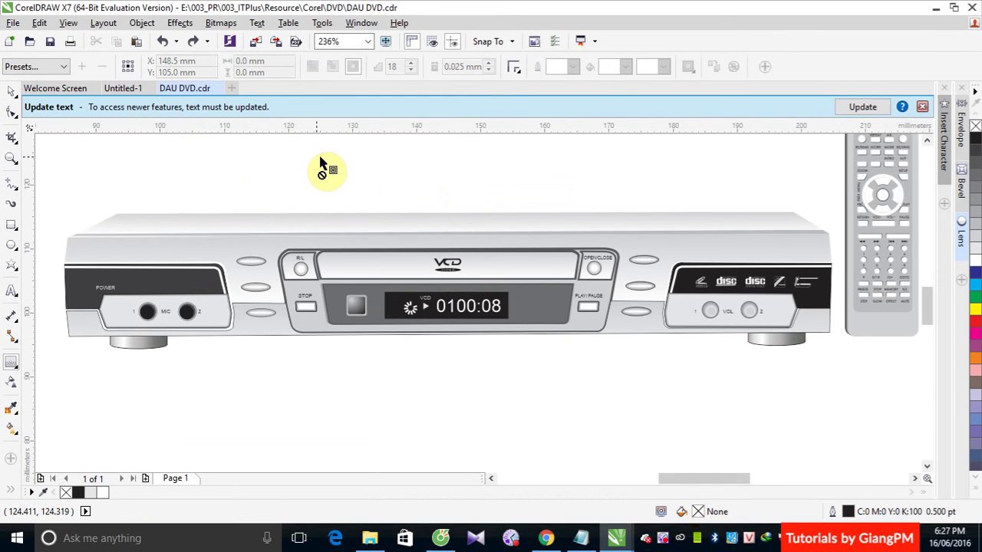
{"action": "left_click_drag", "start_coordinate": [121, 88], "coordinate": [295, 311]}
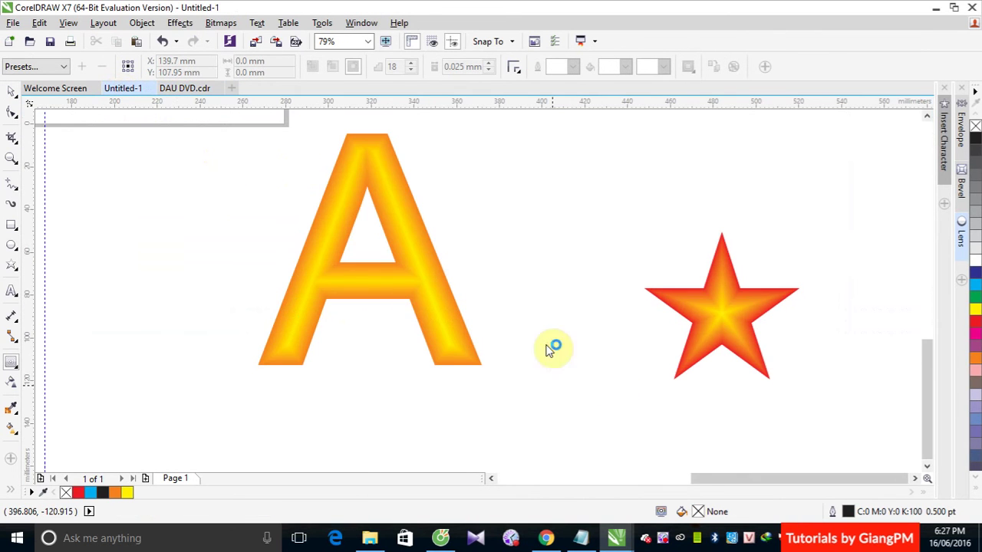
{"action": "left_click", "coordinate": [11, 91]}
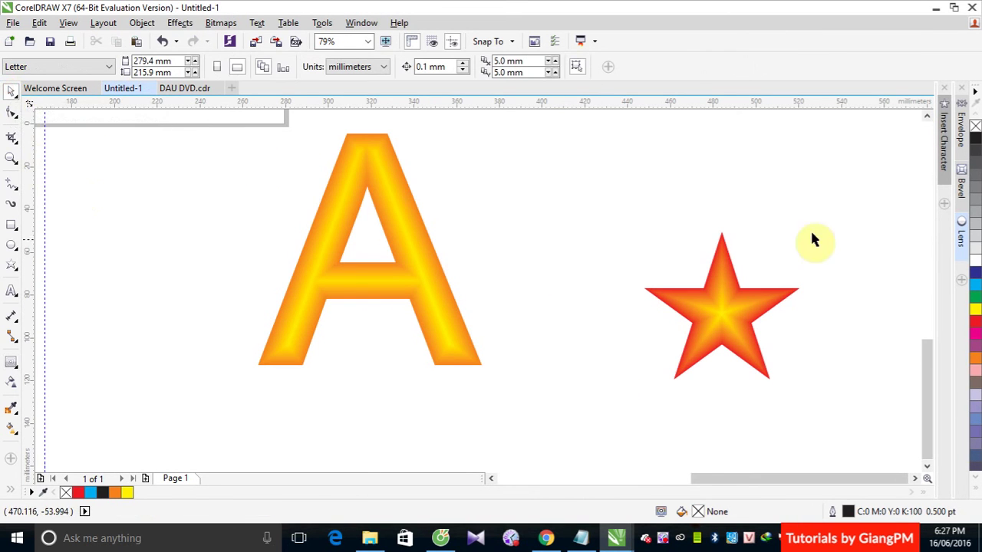
- Draw a rectangle about 169 × 172 mm, filled with red and without an outline, and place it to the right of the star
{"action": "left_click", "coordinate": [926, 116]}
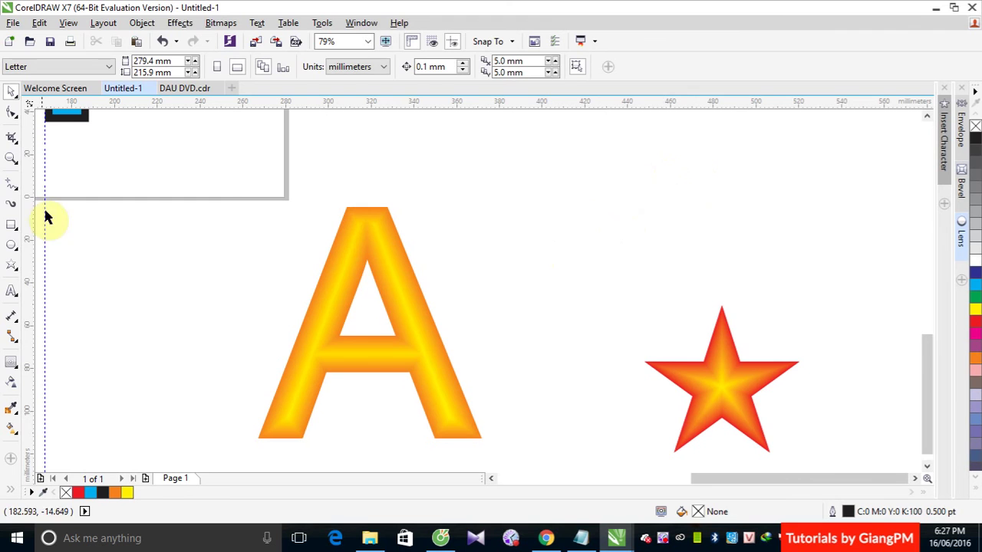
{"action": "left_click", "coordinate": [13, 234]}
{"action": "left_click_drag", "start_coordinate": [462, 154], "coordinate": [649, 340]}
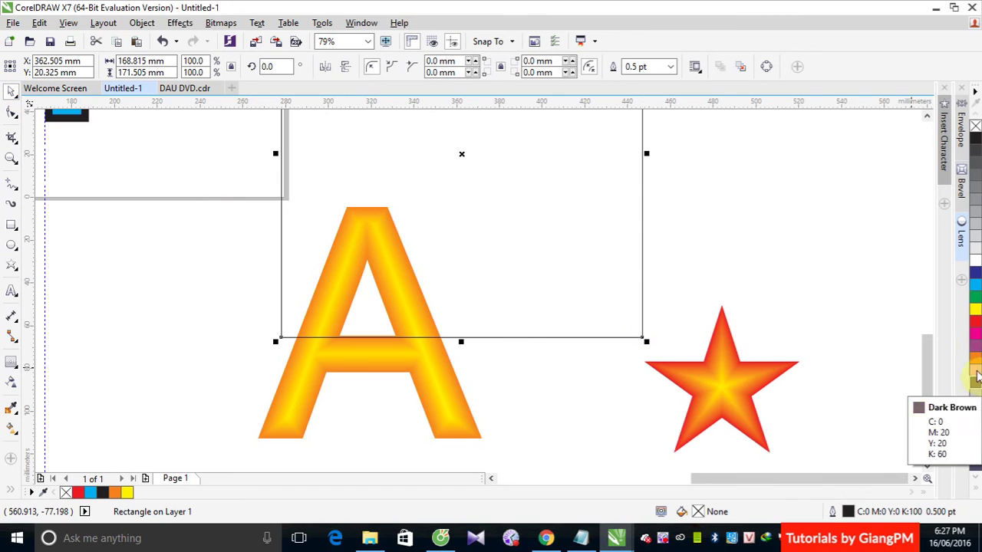
{"action": "left_click_drag", "start_coordinate": [974, 322], "coordinate": [610, 324]}
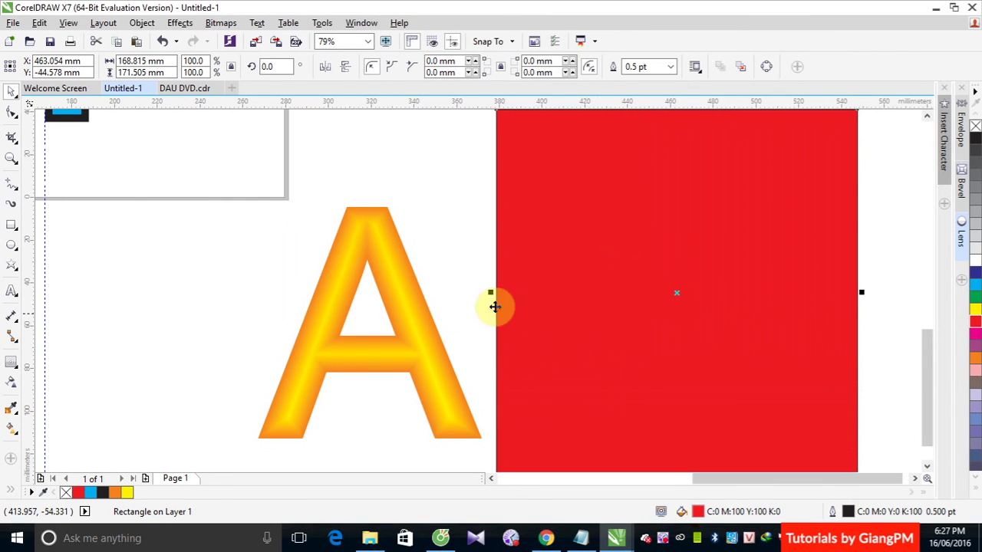
{"action": "scroll", "coordinate": [454, 306], "scroll_direction": "down", "scroll_amount": 3}
{"action": "left_click_drag", "start_coordinate": [515, 307], "coordinate": [675, 324]}
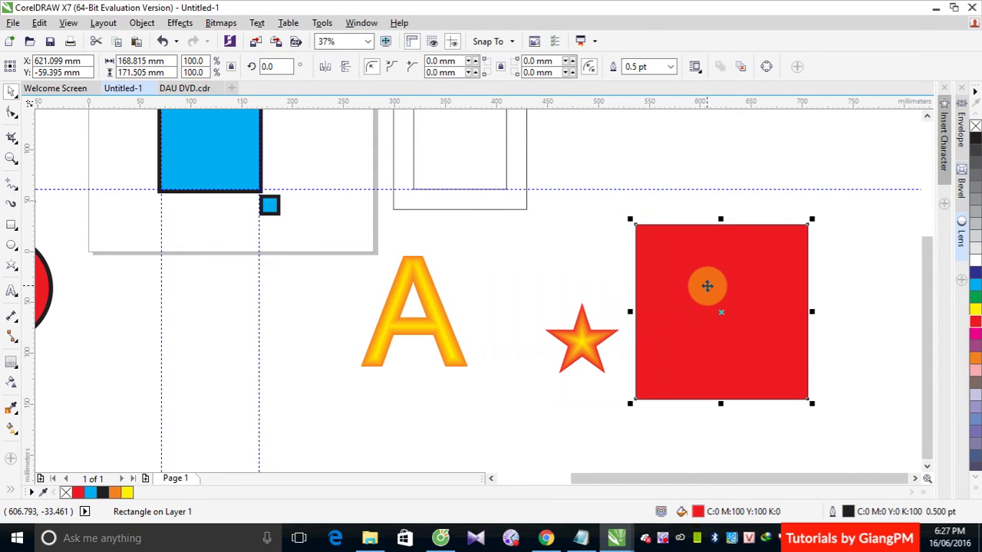
{"action": "right_click", "coordinate": [975, 125]}
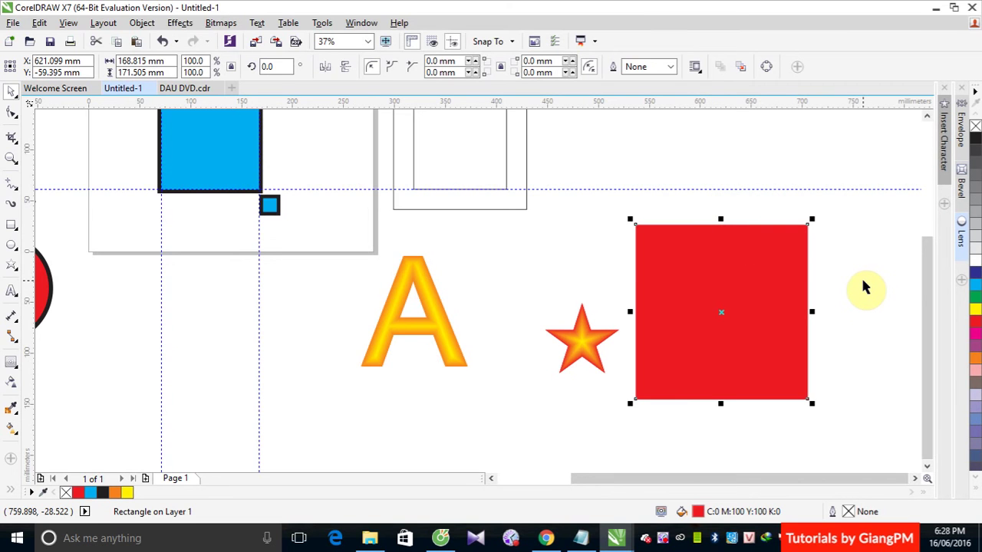
- Give the red rectangle a linear fountain fill ending in yellow (C 8, M 2, Y 100, K 0) at its right edge
{"action": "left_click", "coordinate": [11, 432]}
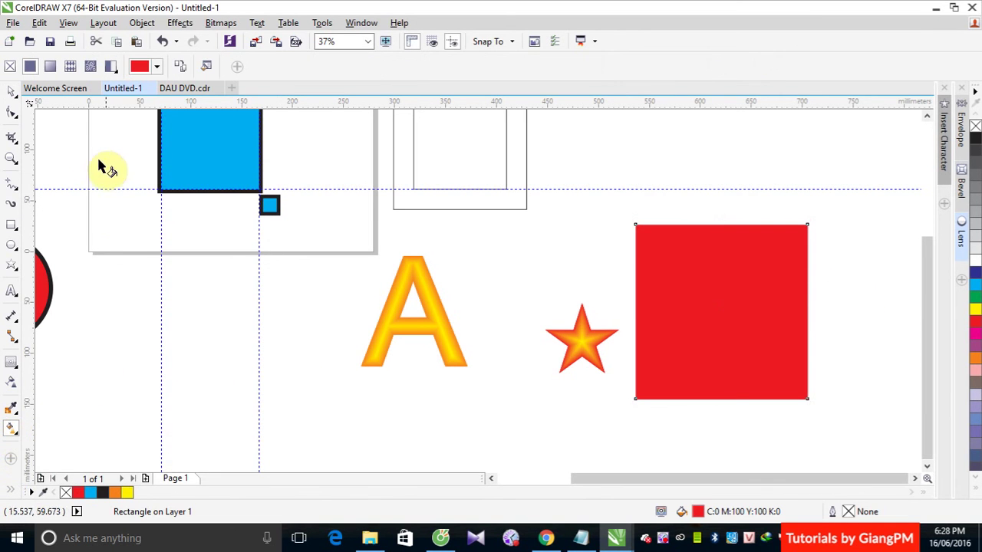
{"action": "left_click", "coordinate": [51, 69]}
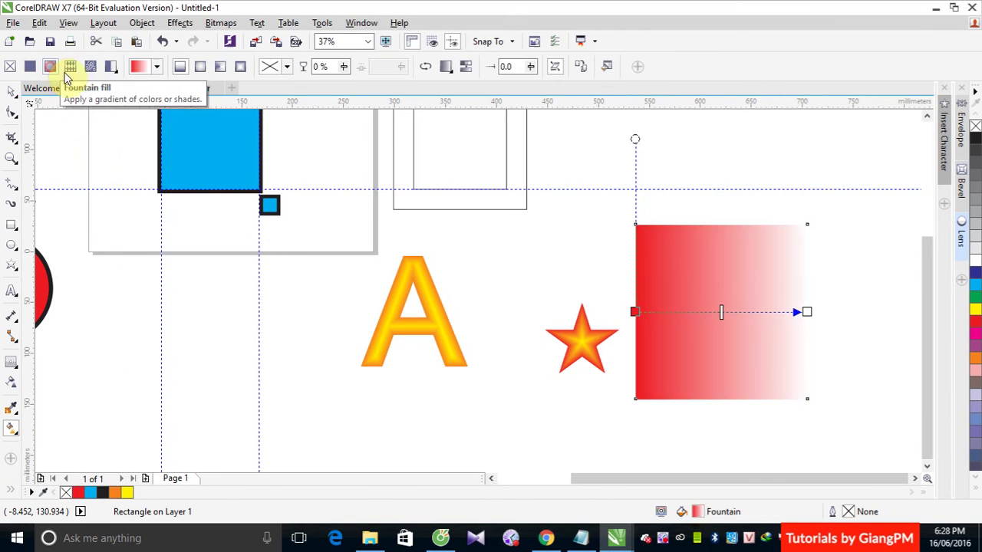
{"action": "left_click", "coordinate": [806, 311]}
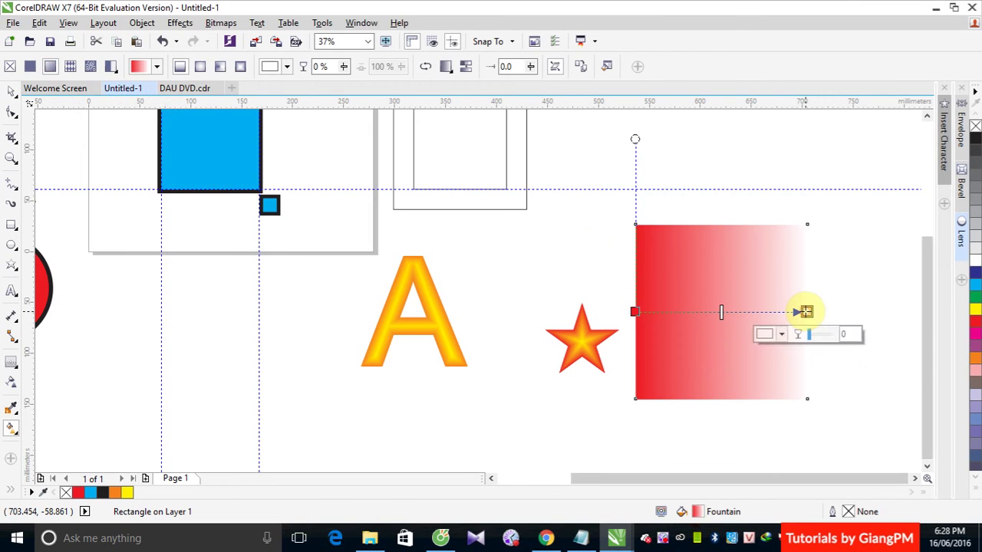
{"action": "left_click", "coordinate": [762, 334]}
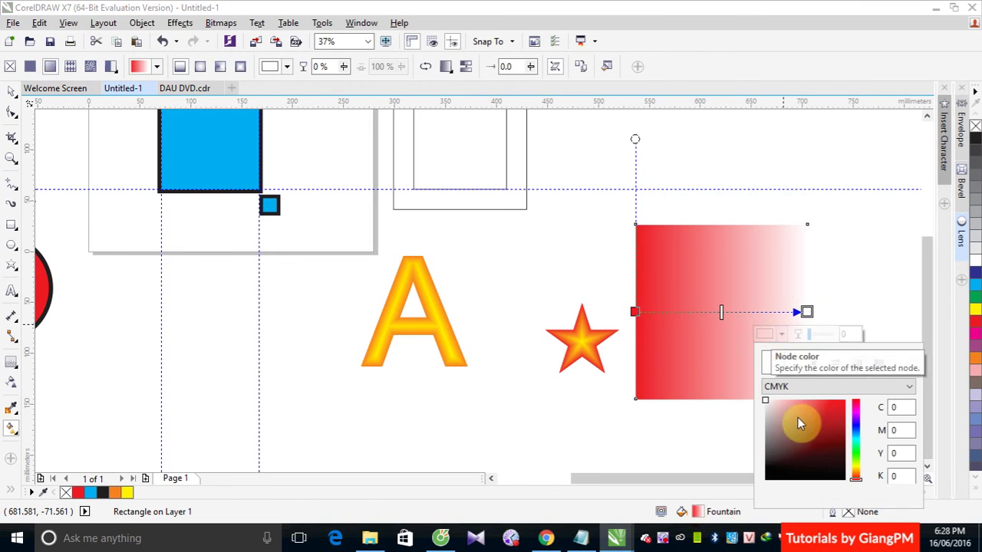
{"action": "left_click", "coordinate": [855, 465]}
{"action": "left_click", "coordinate": [843, 405]}
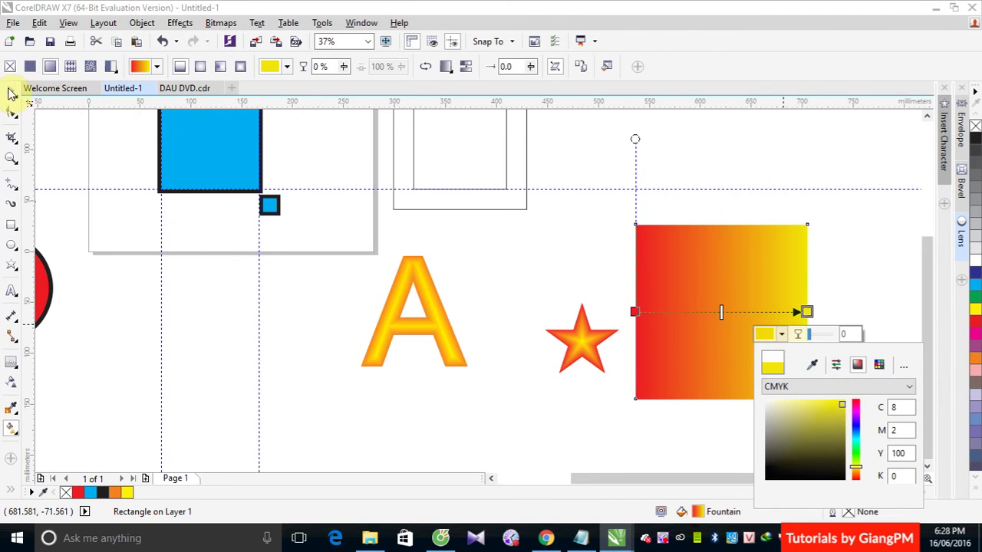
{"action": "left_click", "coordinate": [852, 230]}
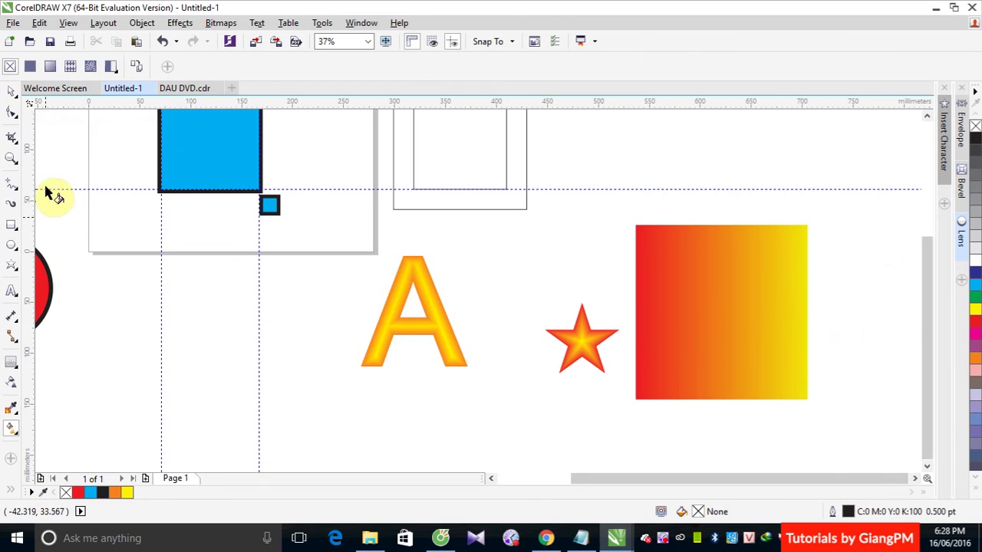
{"action": "left_click", "coordinate": [9, 92]}
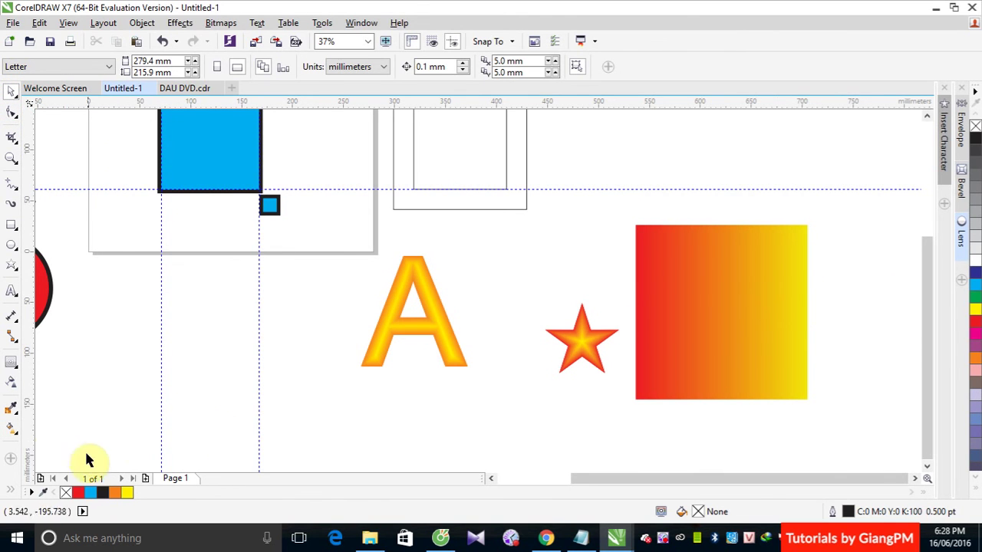
- Add an outside contour to the gradient rectangle with 1 step and a 5 mm offset
{"action": "left_click", "coordinate": [9, 363]}
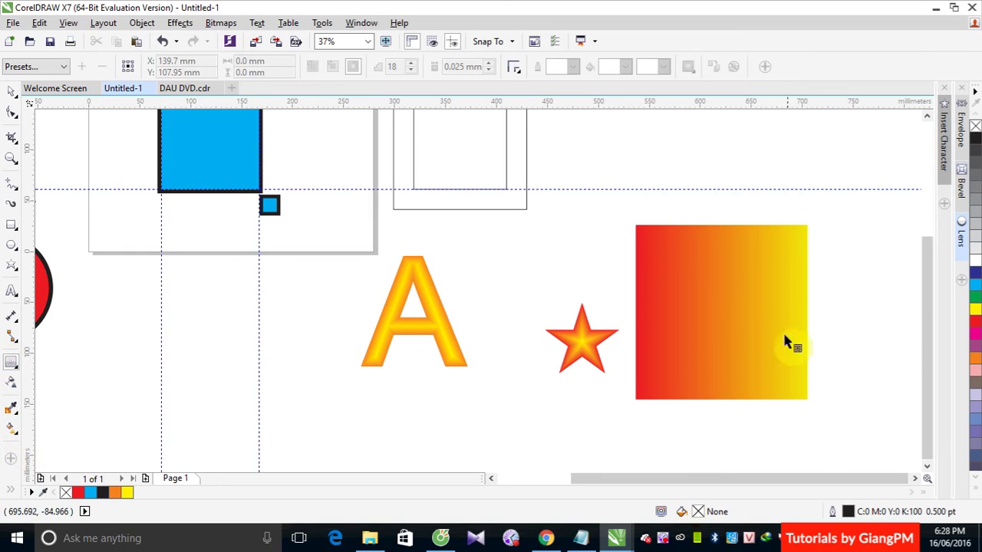
{"action": "left_click_drag", "start_coordinate": [739, 320], "coordinate": [283, 131]}
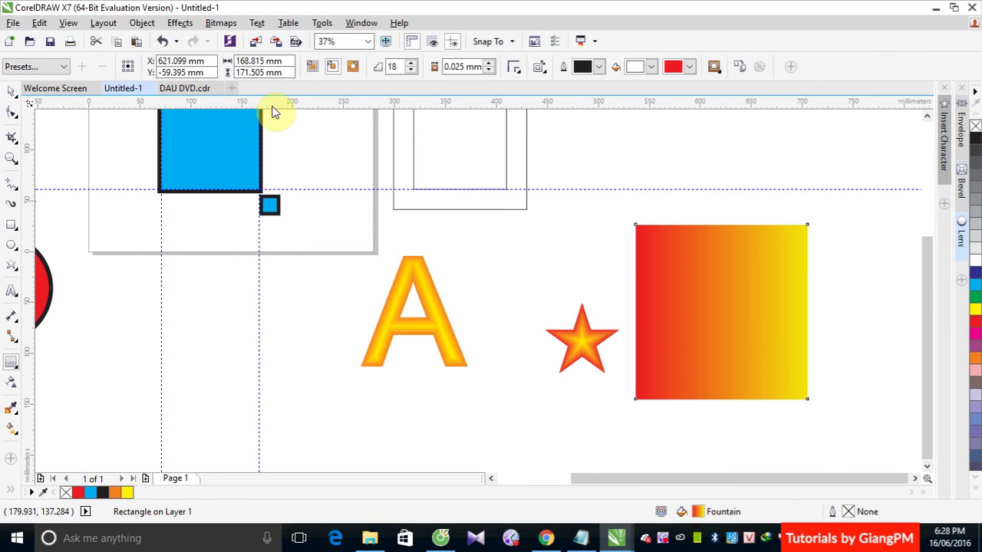
{"action": "left_click", "coordinate": [355, 67]}
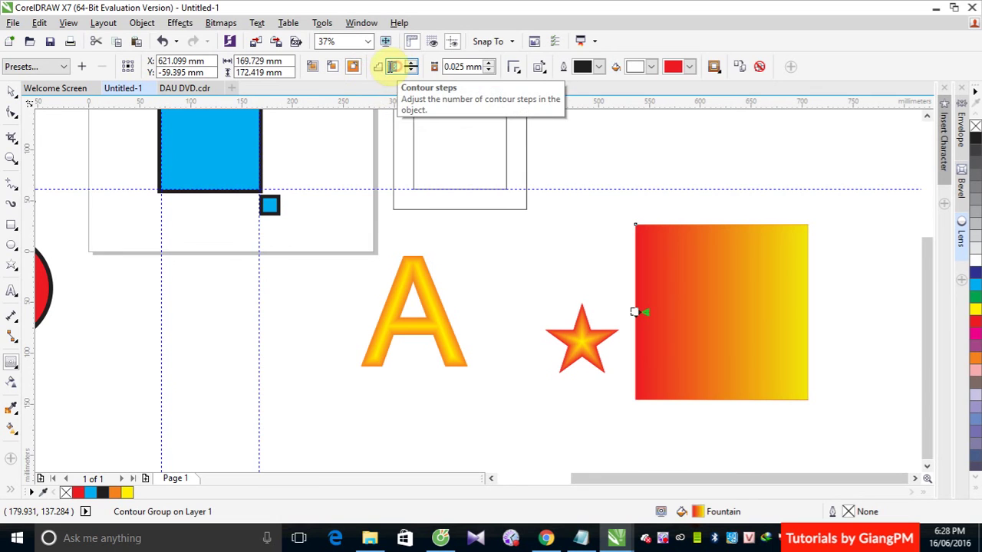
{"action": "double_click", "coordinate": [390, 66]}
{"action": "type", "text": "1"}
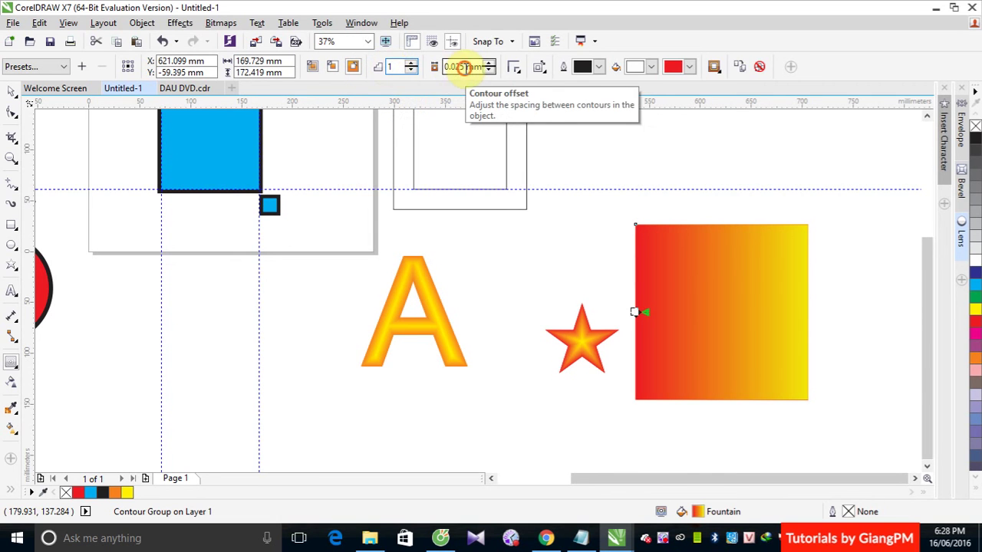
{"action": "double_click", "coordinate": [464, 68]}
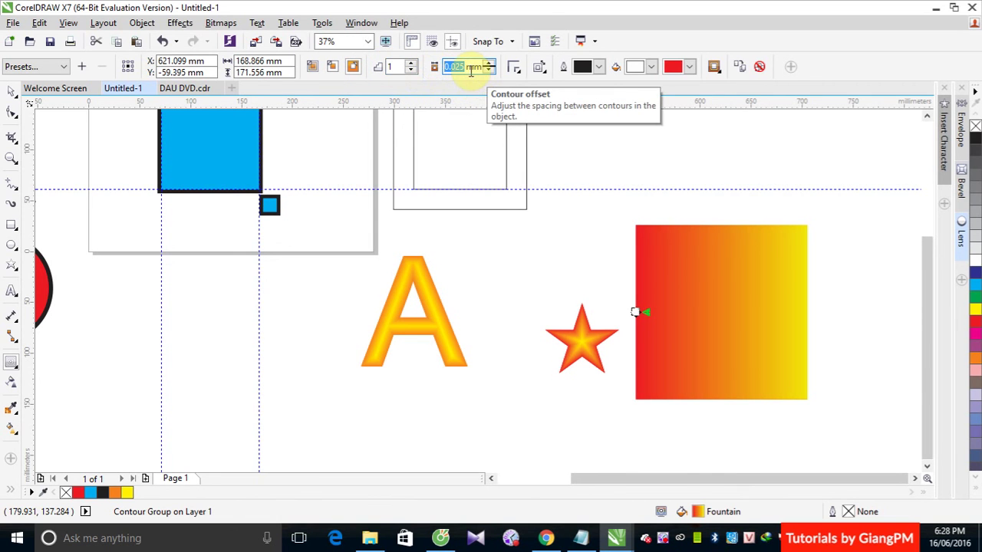
{"action": "type", "text": "5"}
{"action": "key", "text": "Return"}
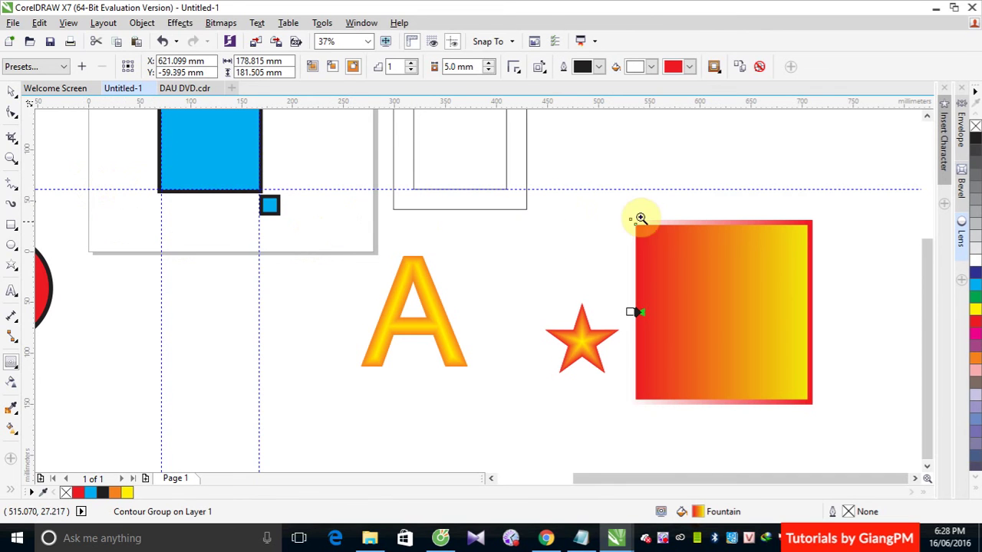
- Set the rectangle contour's fill colour to red and its last fill colour to yellow
{"action": "left_click_drag", "start_coordinate": [610, 209], "coordinate": [852, 428]}
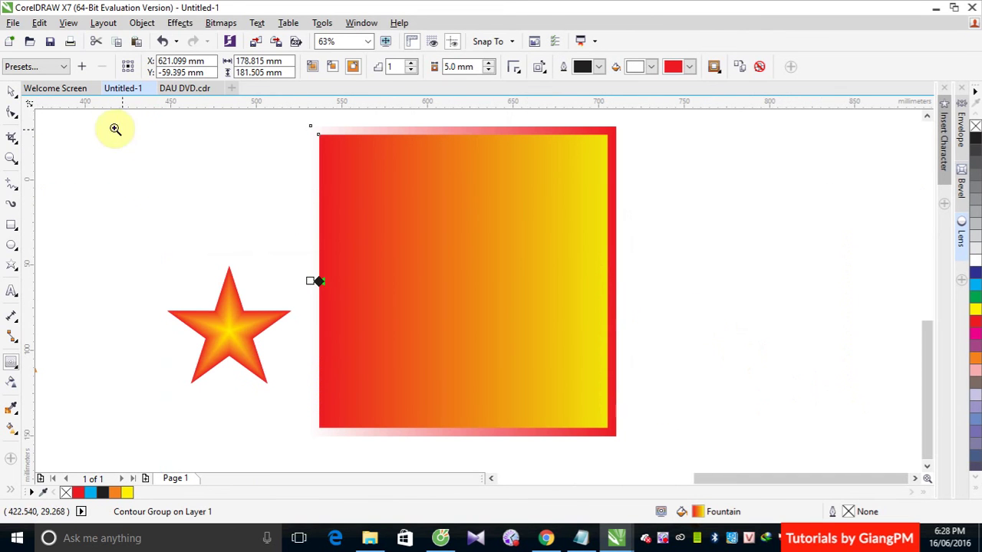
{"action": "left_click", "coordinate": [11, 91]}
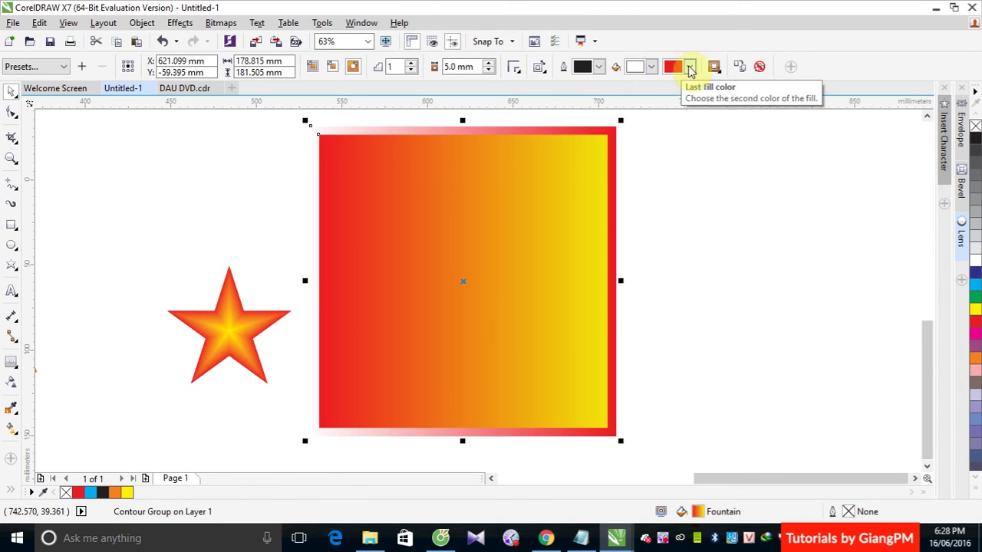
{"action": "left_click", "coordinate": [653, 68]}
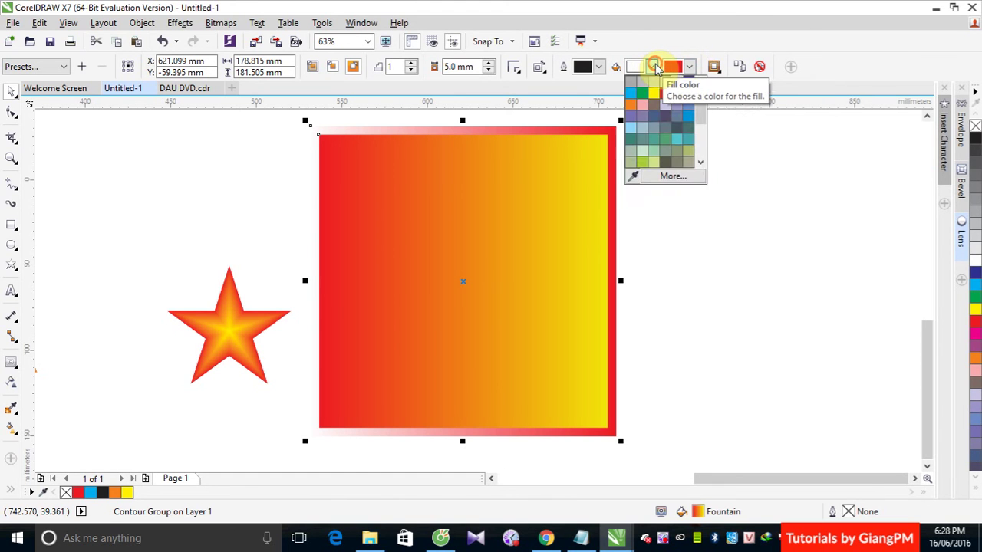
{"action": "left_click", "coordinate": [665, 96]}
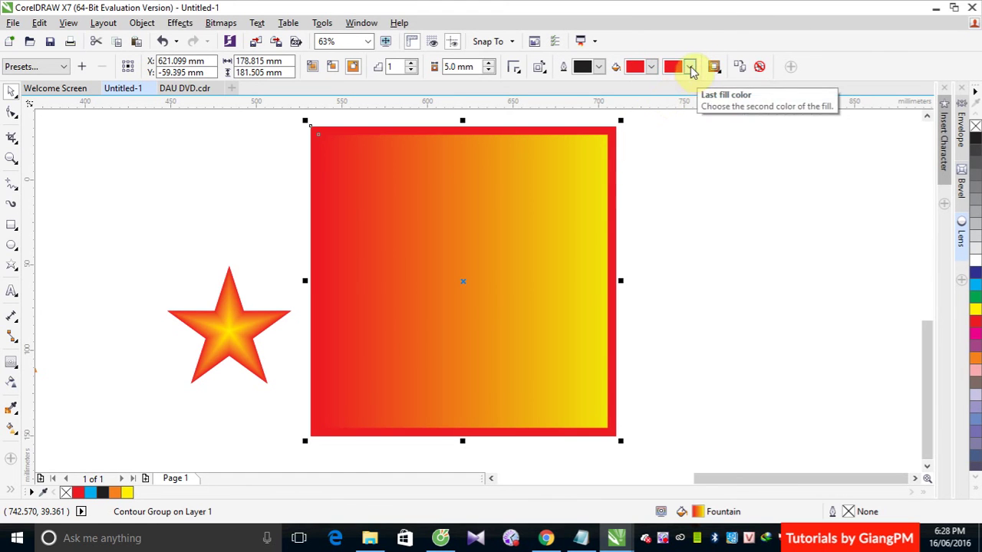
{"action": "left_click", "coordinate": [690, 67]}
{"action": "left_click", "coordinate": [693, 82]}
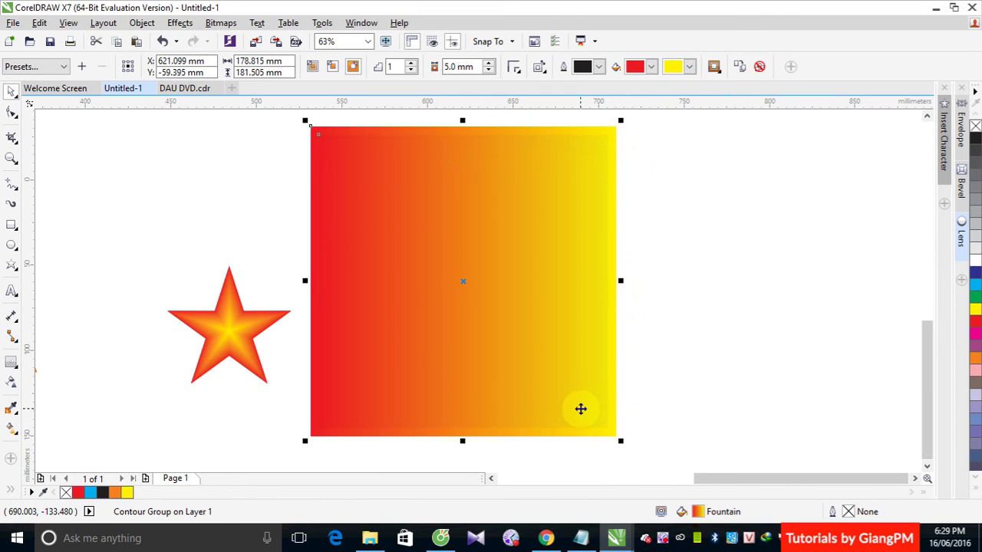
- Change the contour's last fill colour to cyan and increase the number of contour steps to 3
{"action": "left_click", "coordinate": [690, 67]}
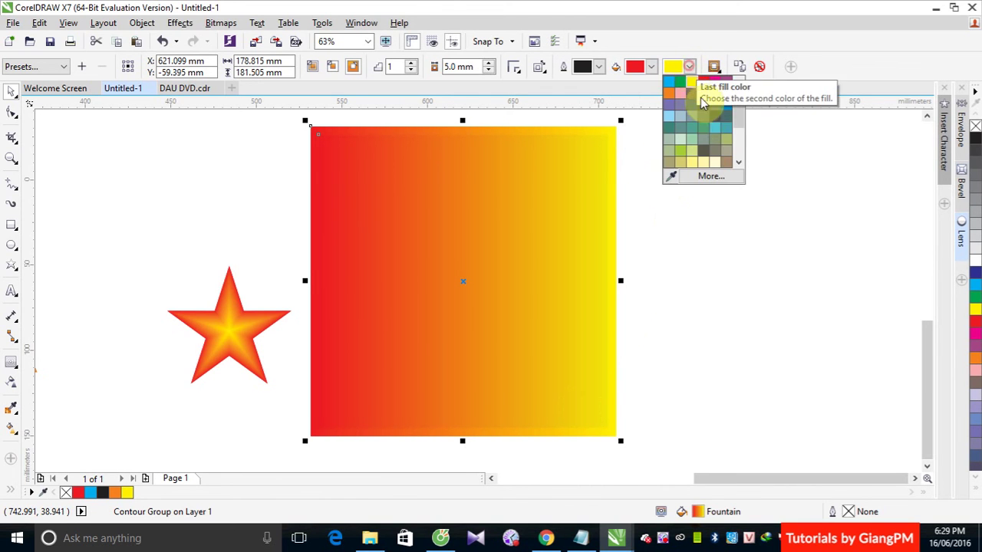
{"action": "left_click", "coordinate": [668, 86]}
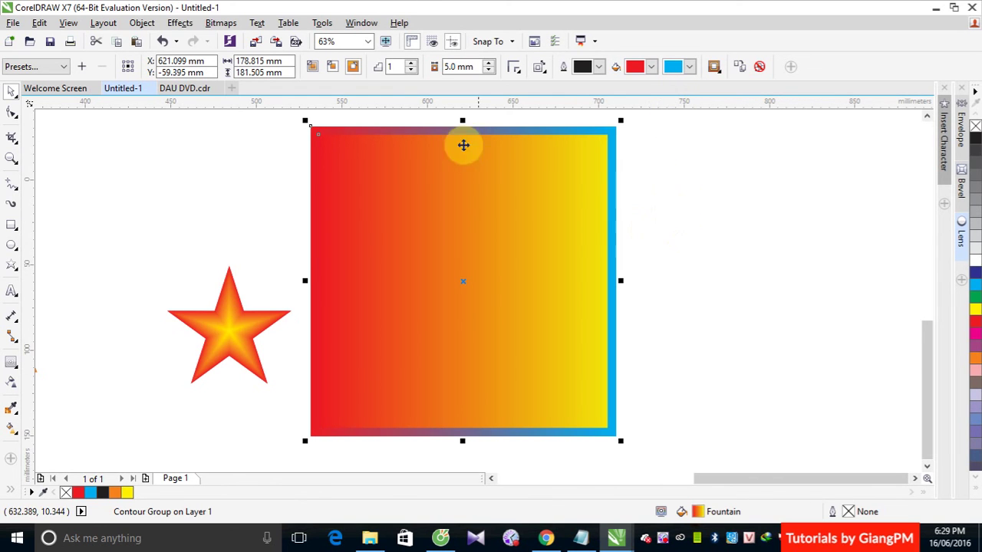
{"action": "left_click", "coordinate": [412, 64]}
{"action": "left_click", "coordinate": [412, 64]}
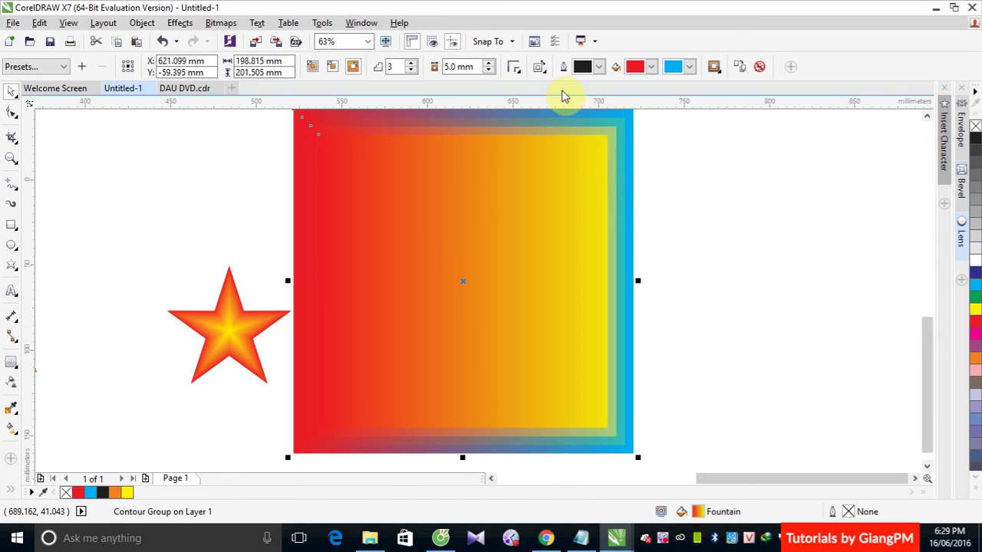
- Try the Clockwise and Counterclockwise contour colour progressions on the rectangle, and return to Linear Contour Colors
{"action": "left_click", "coordinate": [544, 72]}
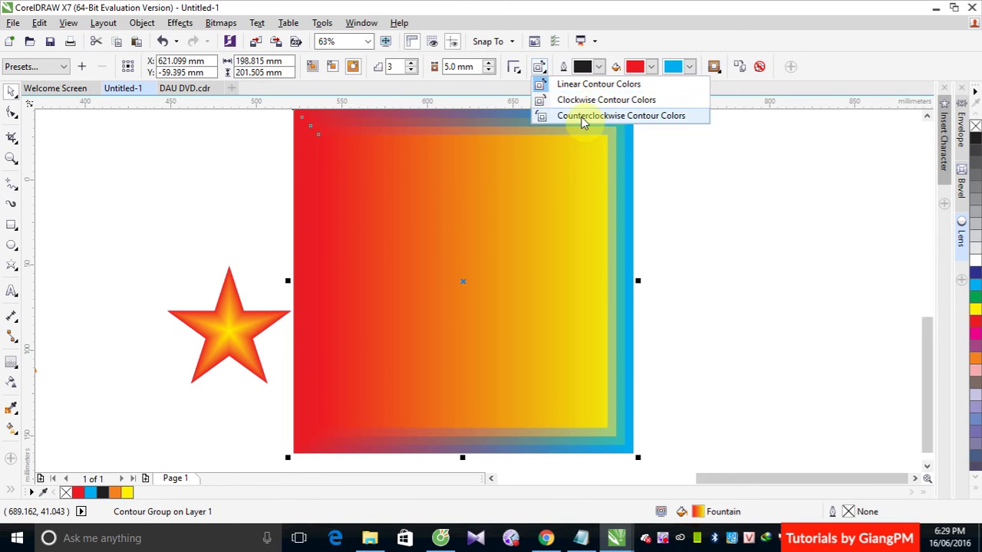
{"action": "left_click", "coordinate": [567, 100]}
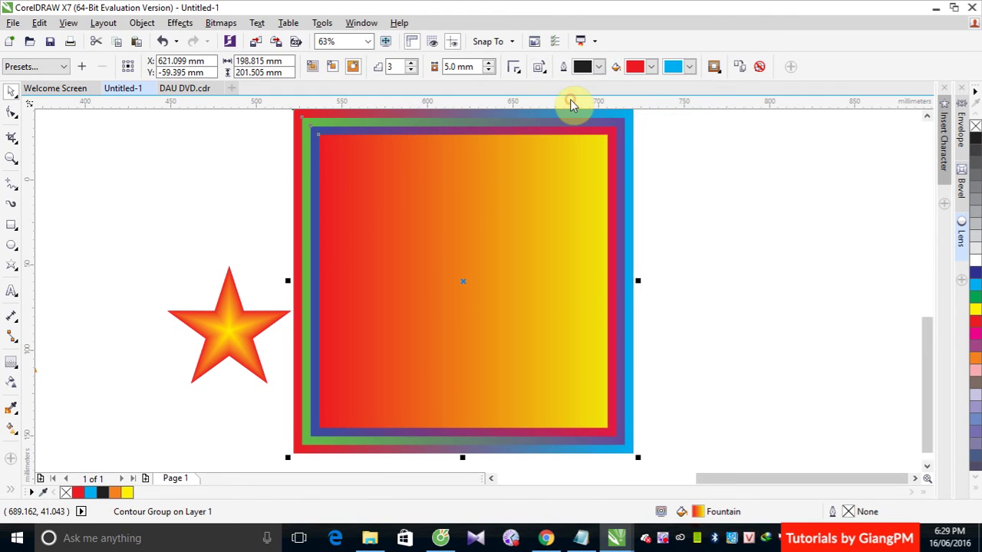
{"action": "left_click", "coordinate": [540, 67]}
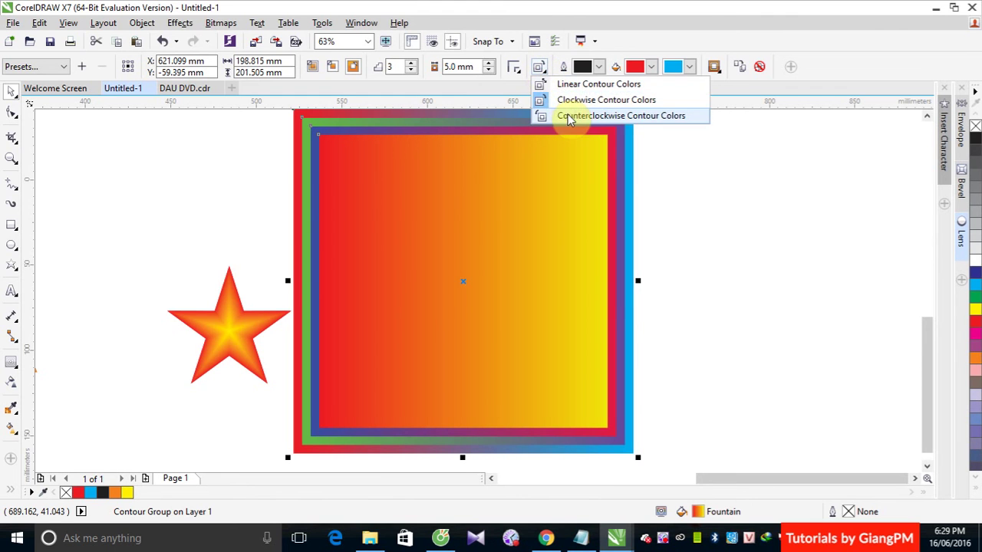
{"action": "left_click", "coordinate": [568, 114]}
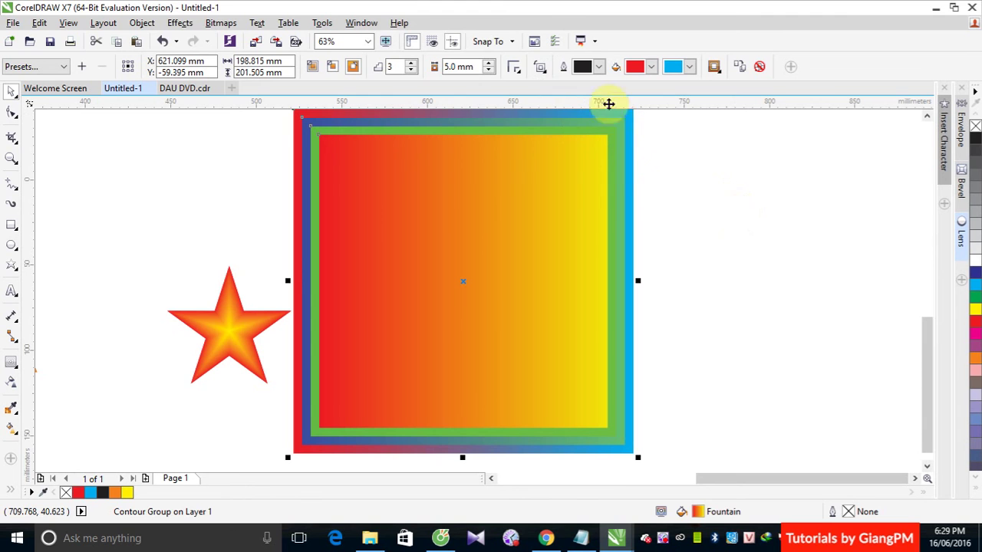
{"action": "left_click", "coordinate": [543, 72]}
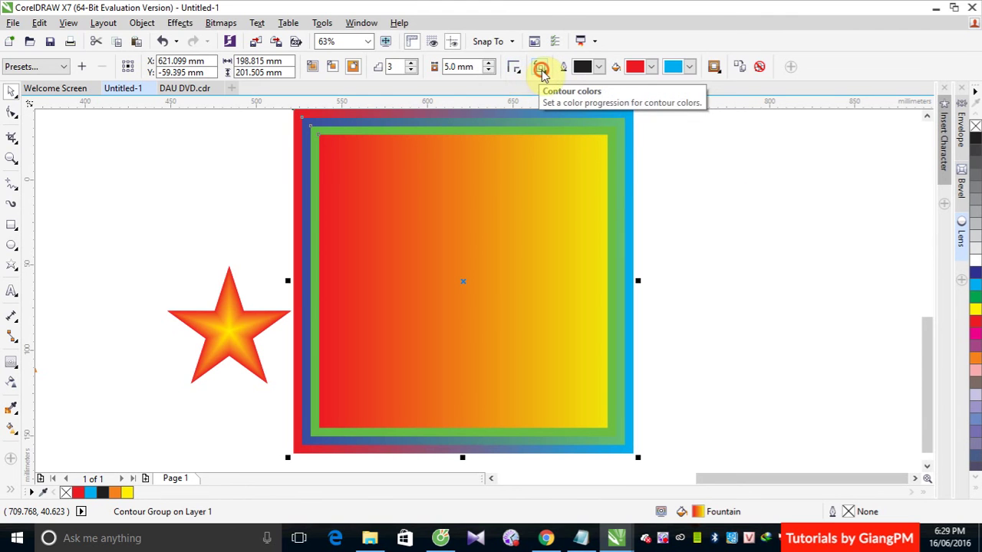
{"action": "left_click", "coordinate": [541, 73]}
{"action": "left_click", "coordinate": [574, 84]}
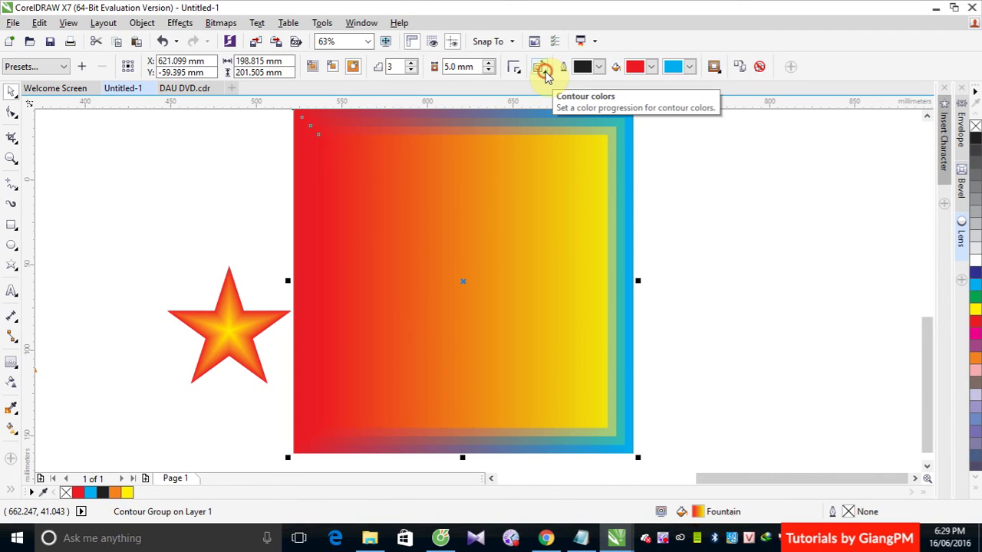
- Compare Clockwise Contour Colors again and set the rectangle's contour to Counterclockwise Contour Colors
{"action": "left_click", "coordinate": [545, 73]}
{"action": "left_click", "coordinate": [556, 99]}
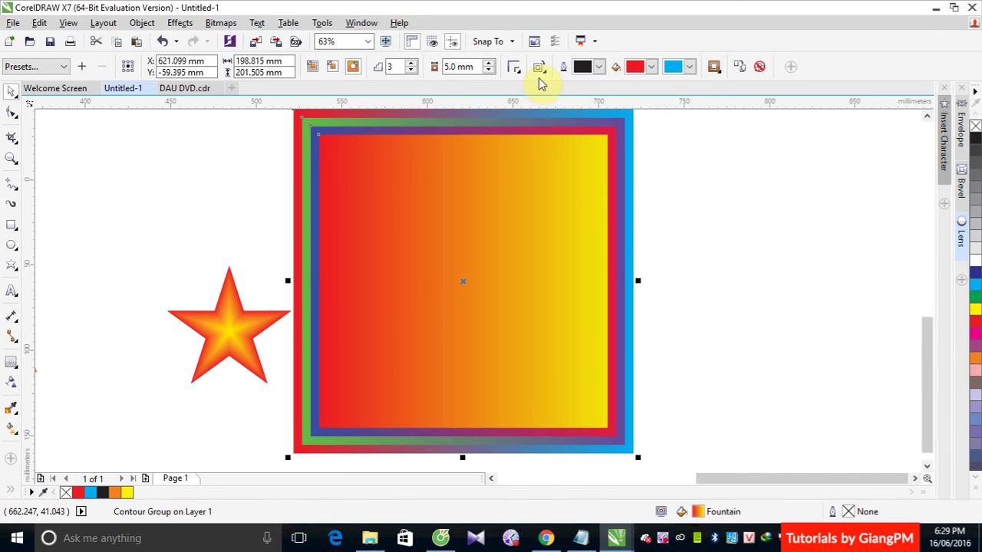
{"action": "left_click", "coordinate": [540, 69]}
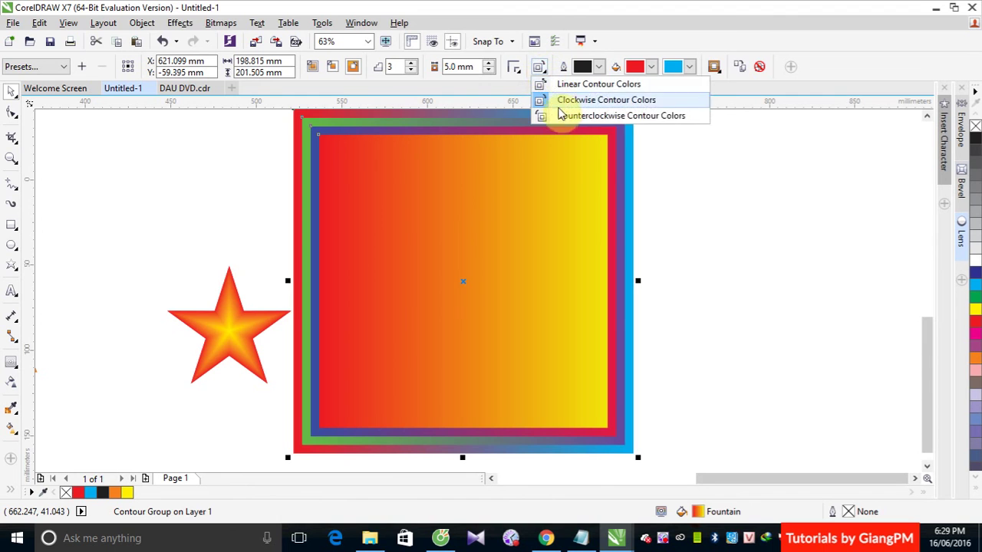
{"action": "left_click", "coordinate": [560, 115]}
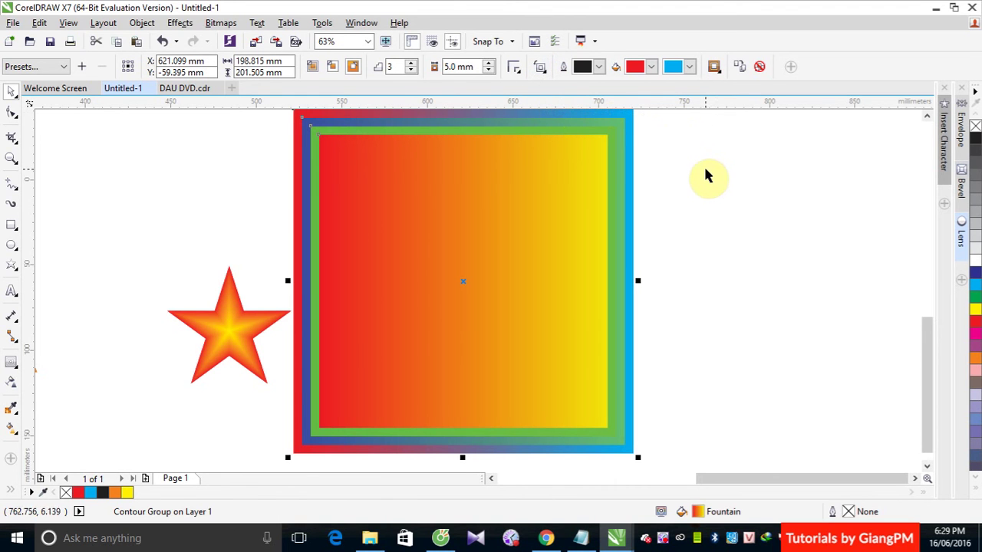